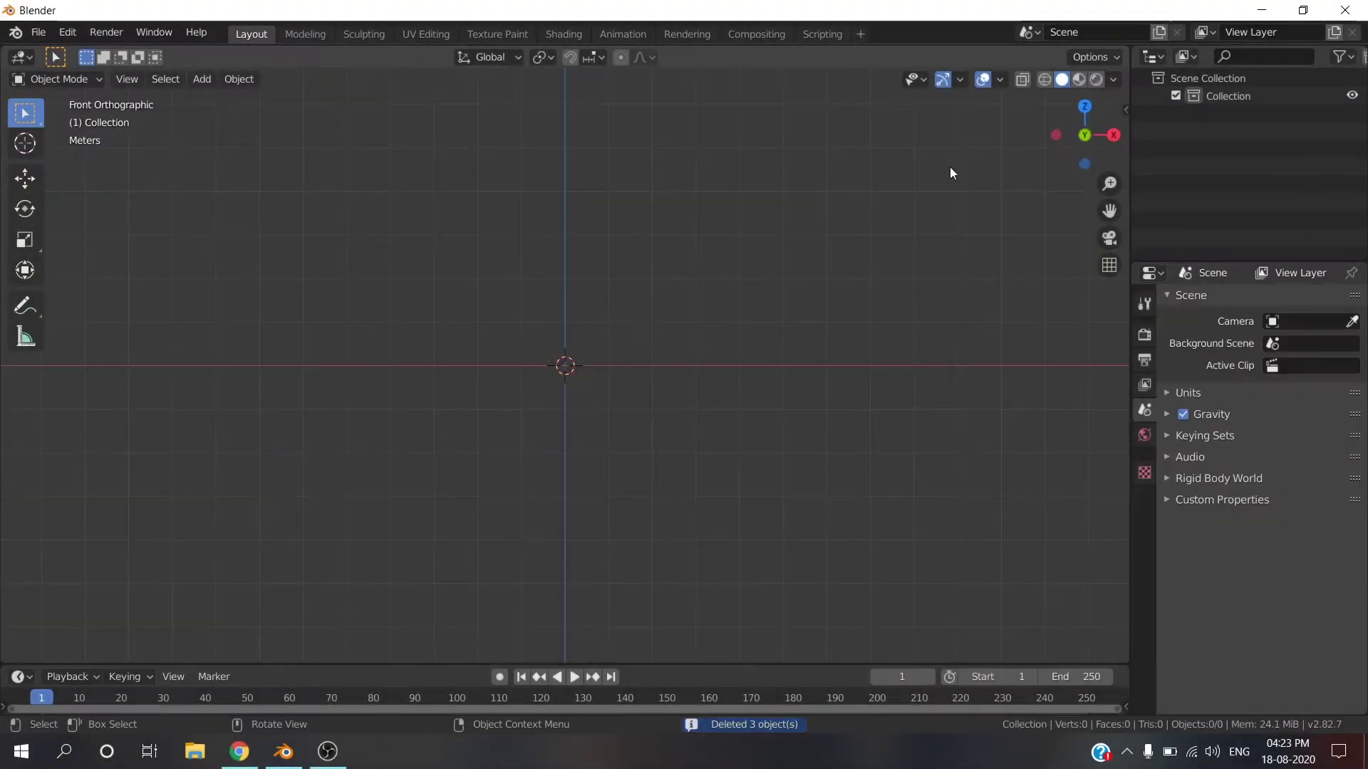
Add a cube to the empty scene and raise it along Z.
{"action": "key", "text": "shift+a"}
{"action": "left_click", "coordinate": [1002, 187]}
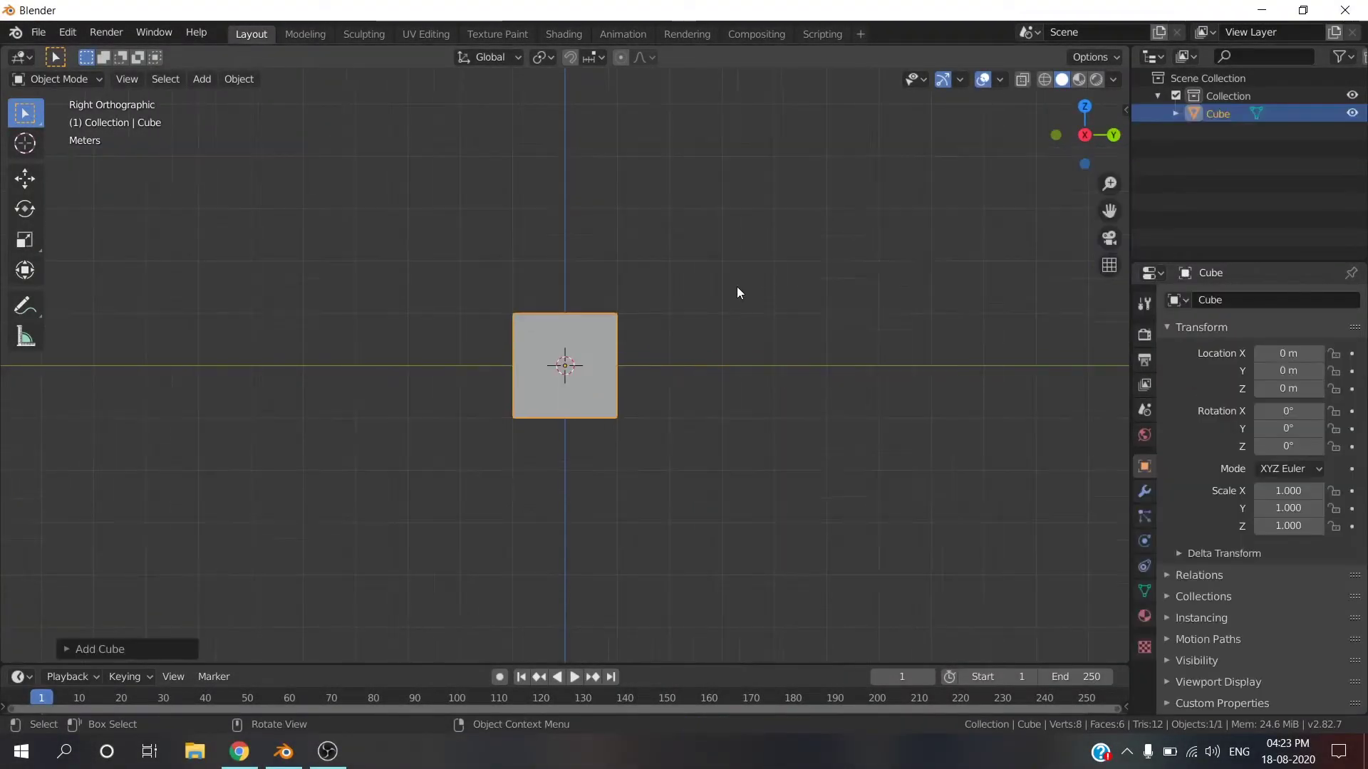
{"action": "key", "text": "g"}
{"action": "key", "text": "z"}
{"action": "left_click", "coordinate": [763, 183]}
In Edit Mode, stretch the cube along Y into a long box.
{"action": "key", "text": "Tab"}
{"action": "middle_click_drag", "start_coordinate": [763, 183], "coordinate": [580, 227]}
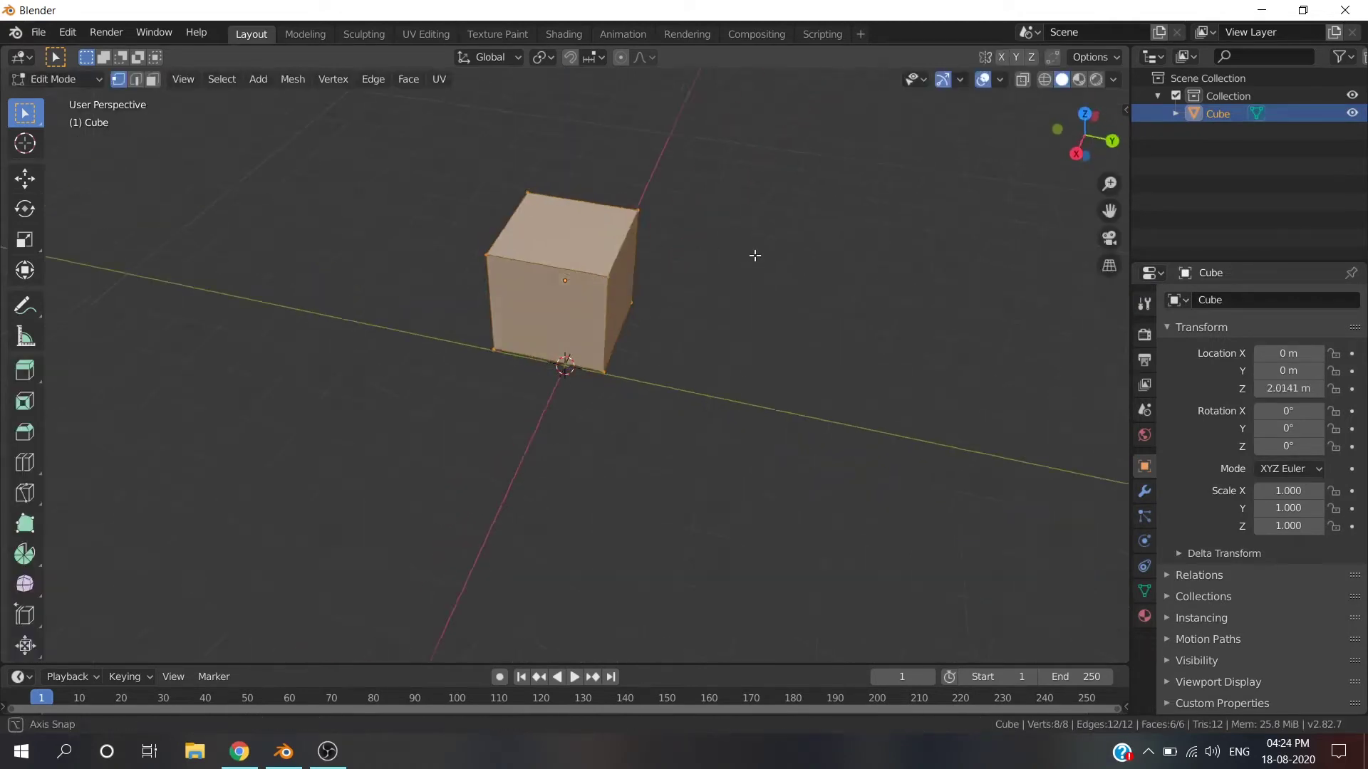
{"action": "middle_click_drag", "start_coordinate": [748, 255], "coordinate": [824, 262]}
{"action": "key", "text": "s"}
{"action": "key", "text": "y"}
{"action": "left_click", "coordinate": [376, 412]}
In face select mode, extrude one face of the box slightly.
{"action": "key", "text": "KP_1"}
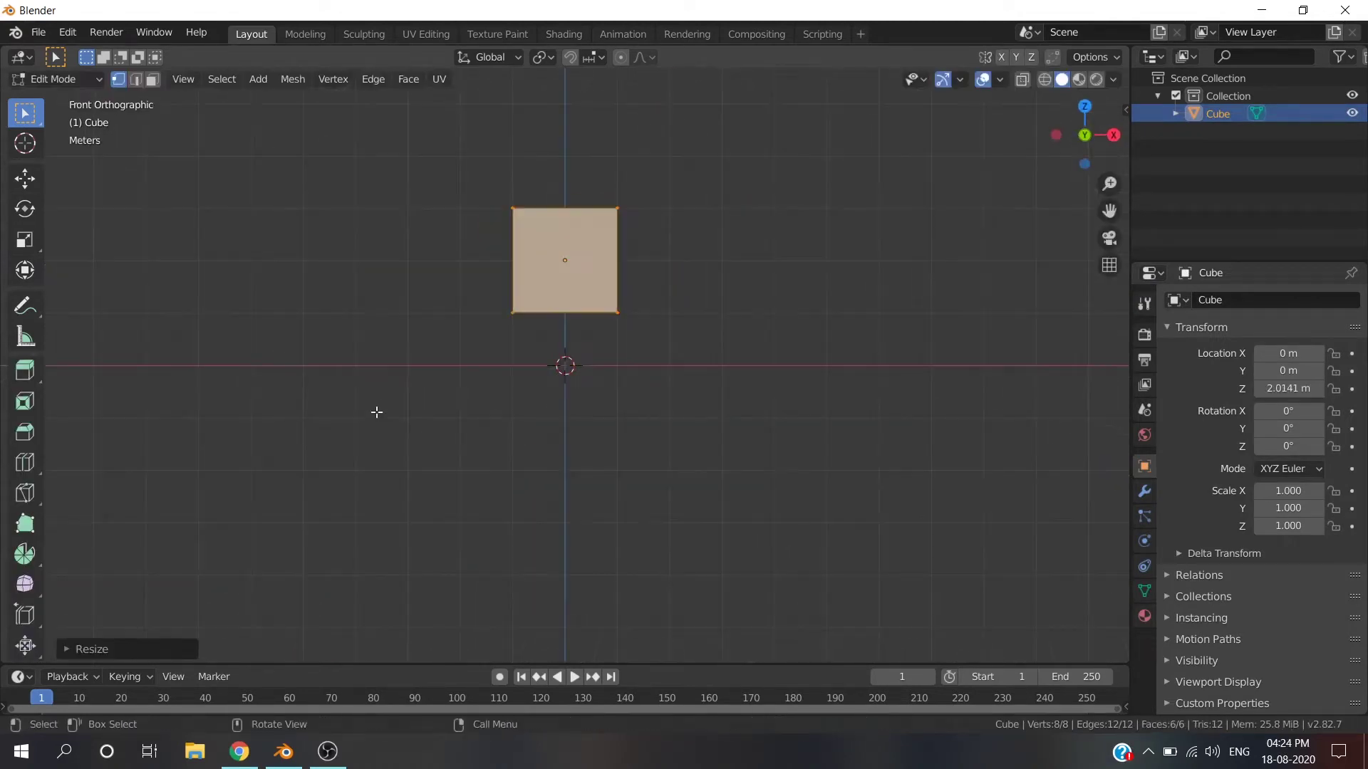
{"action": "key", "text": "3"}
{"action": "key", "text": "KP_3"}
{"action": "middle_click_drag", "start_coordinate": [372, 406], "coordinate": [477, 203]}
{"action": "left_click", "coordinate": [477, 203]}
{"action": "key", "text": "KP_3"}
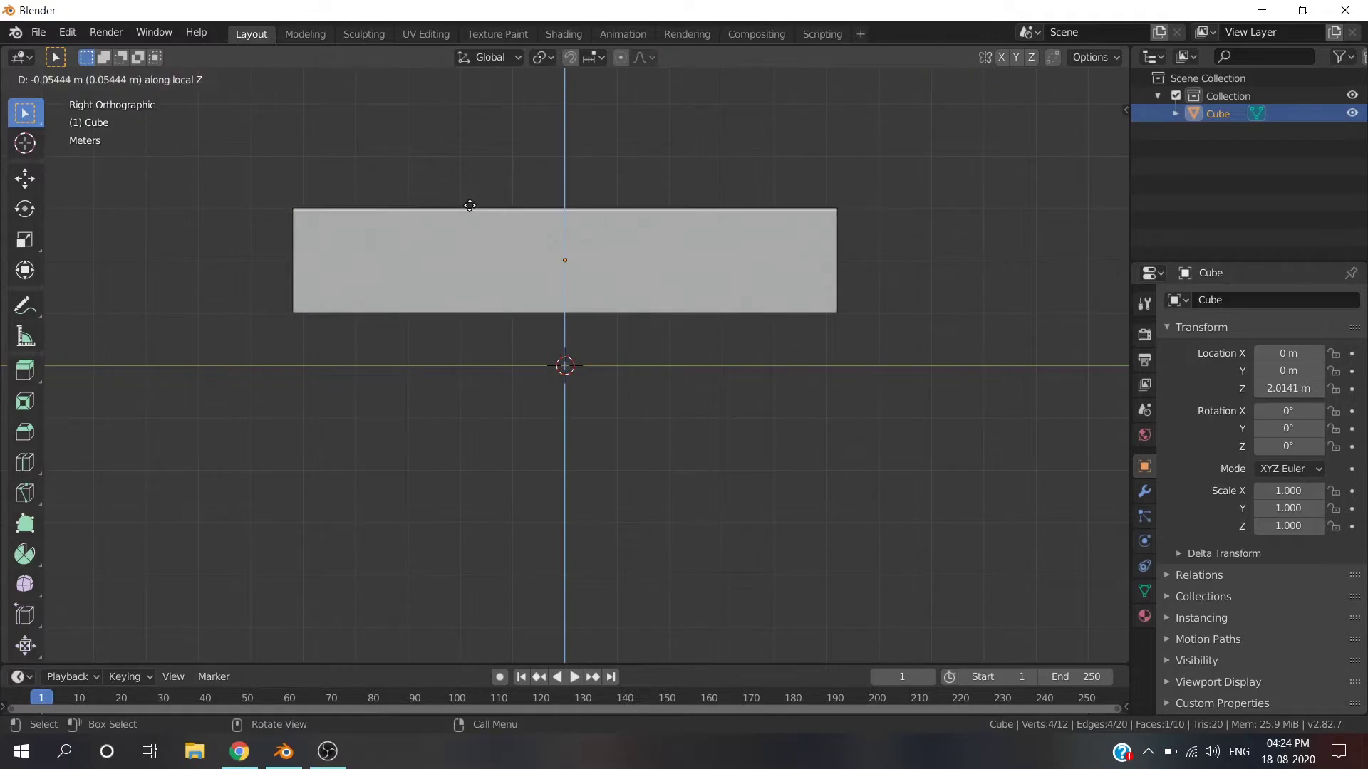
{"action": "left_click", "coordinate": [469, 206]}
Bevel the middle edge loop into a groove and scale it along X.
{"action": "right_click", "coordinate": [531, 330]}
{"action": "middle_click_drag", "start_coordinate": [531, 329], "coordinate": [364, 234]}
{"action": "left_click", "coordinate": [378, 287], "text": "shift"}
{"action": "mouse_move", "coordinate": [378, 286]}
{"action": "middle_mouse_down"}
{"action": "mouse_move", "coordinate": [446, 305]}
{"action": "mouse_move", "coordinate": [578, 244]}
{"action": "middle_mouse_up"}
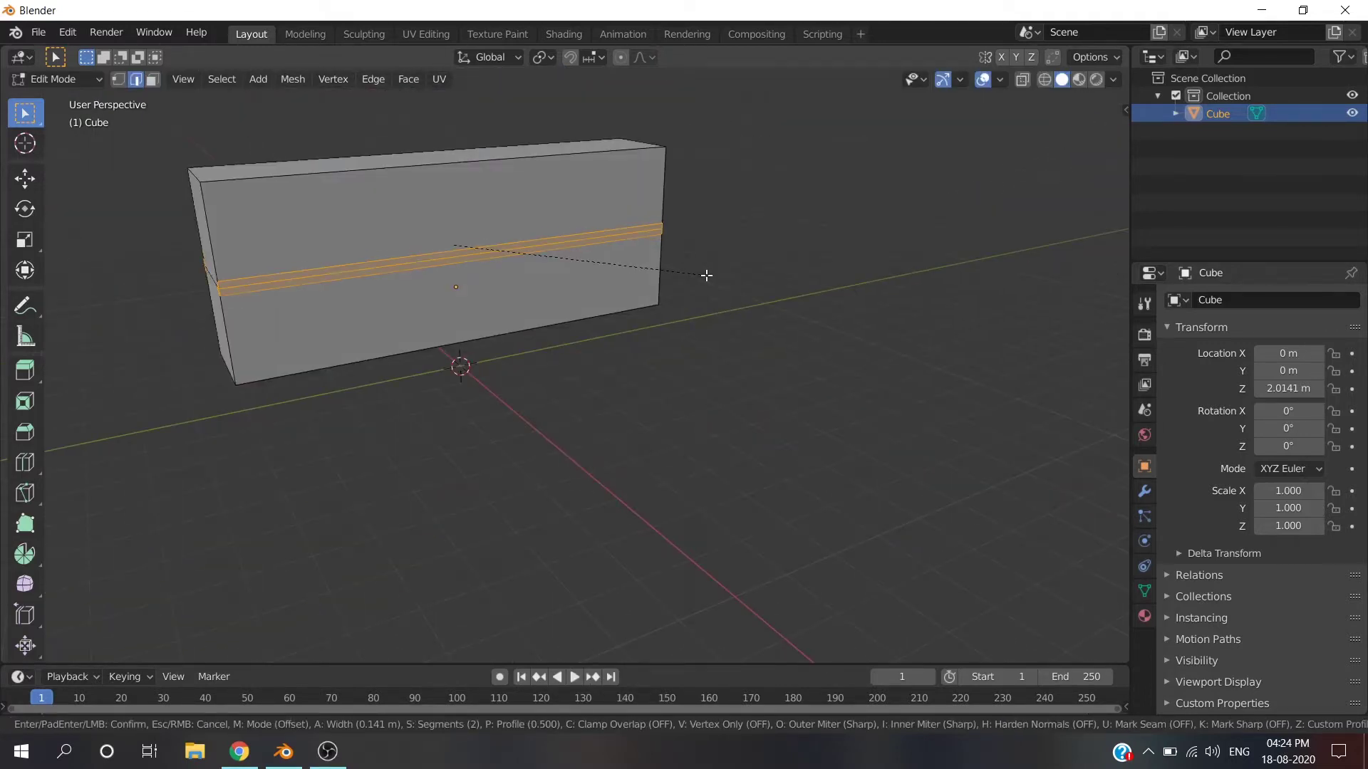
{"action": "left_click", "coordinate": [706, 275]}
{"action": "middle_click_drag", "start_coordinate": [706, 275], "coordinate": [976, 332]}
{"action": "key", "text": "s"}
{"action": "key", "text": "x"}
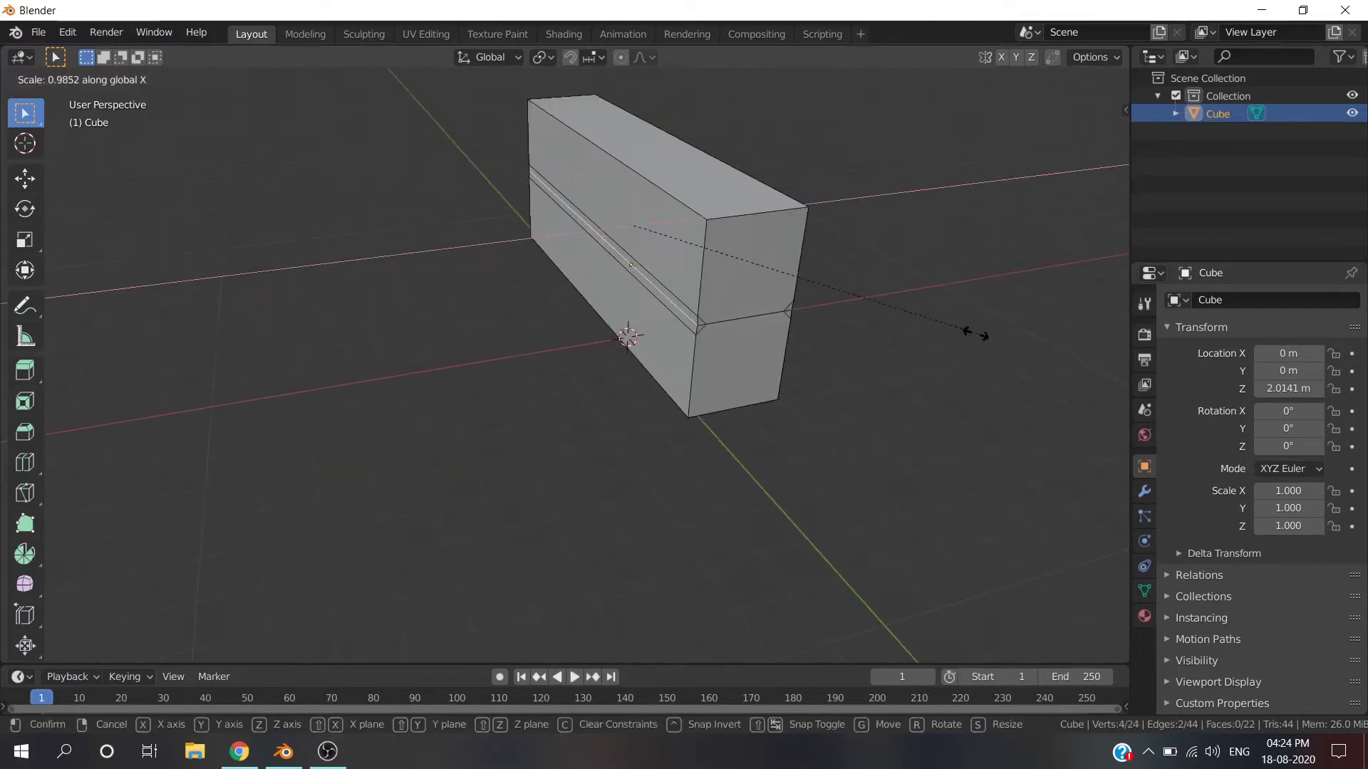
{"action": "left_click", "coordinate": [933, 323]}
Extrude the end face far along Y to lengthen the upper part.
{"action": "key", "text": "Tab"}
{"action": "middle_click_drag", "start_coordinate": [877, 327], "coordinate": [811, 267]}
{"action": "key", "text": "Tab"}
{"action": "key", "text": "3"}
{"action": "left_click", "coordinate": [568, 273]}
{"action": "middle_click_drag", "start_coordinate": [569, 273], "coordinate": [619, 269]}
{"action": "key", "text": "e"}
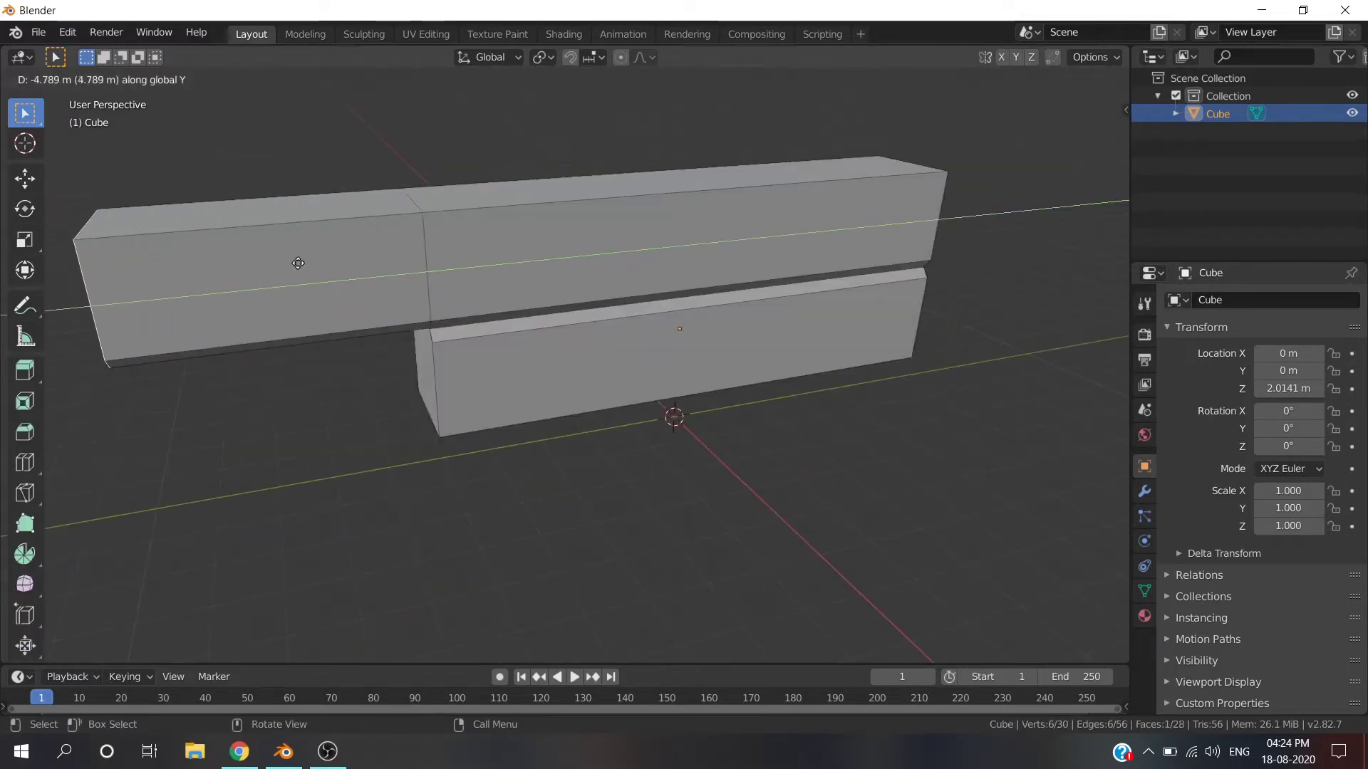
{"action": "left_click", "coordinate": [298, 263]}
{"action": "middle_click_drag", "start_coordinate": [298, 263], "coordinate": [586, 228]}
Scale the whole shape and slide the left end face along Y.
{"action": "key", "text": "a"}
{"action": "key", "text": "s"}
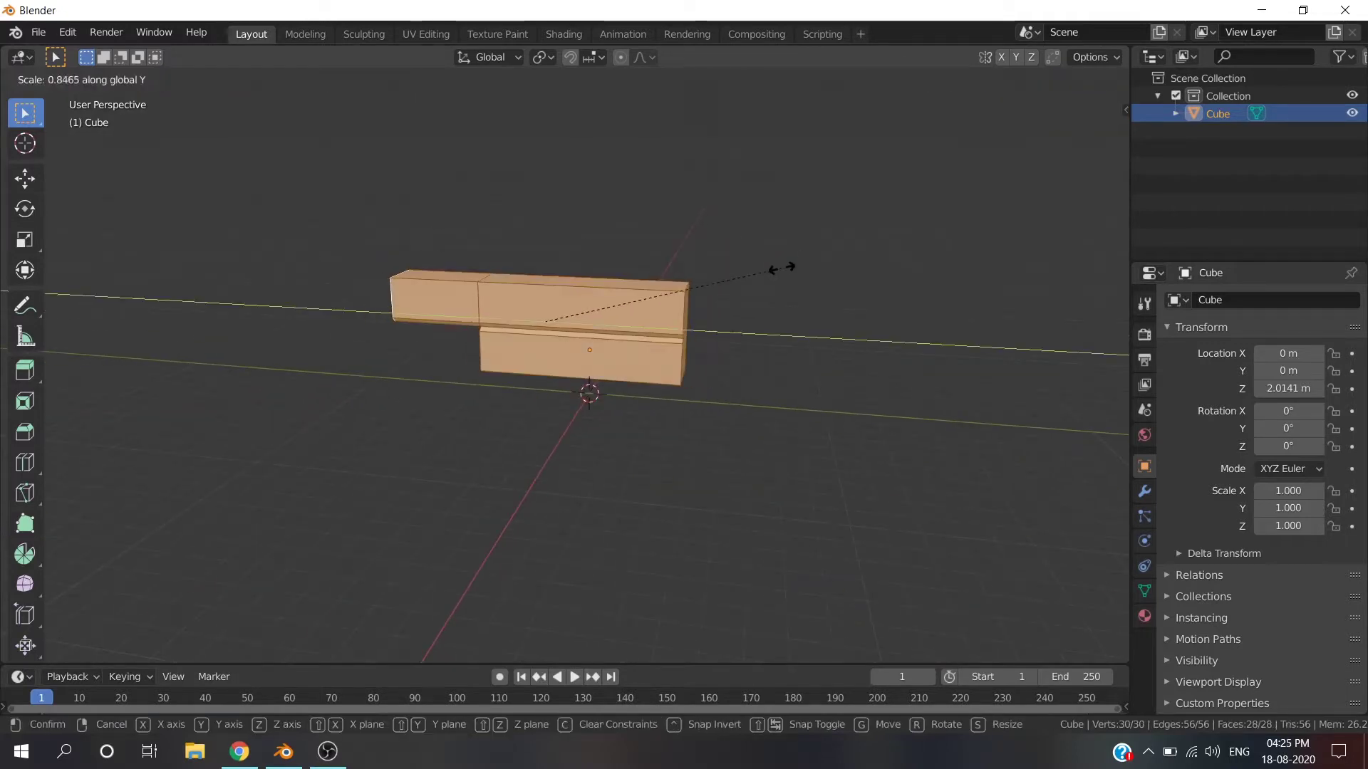
{"action": "left_click", "coordinate": [782, 268]}
{"action": "middle_click_drag", "start_coordinate": [783, 268], "coordinate": [513, 318]}
{"action": "left_click", "coordinate": [456, 330]}
{"action": "key", "text": "g"}
{"action": "key", "text": "y"}
{"action": "left_click", "coordinate": [789, 311]}
Clear the selection and, in edge mode, select the left block's top edge loop.
{"action": "key", "text": "alt+a"}
{"action": "mouse_move", "coordinate": [789, 311]}
{"action": "middle_mouse_down"}
{"action": "mouse_move", "coordinate": [813, 306]}
{"action": "mouse_move", "coordinate": [666, 322]}
{"action": "middle_mouse_up"}
{"action": "key", "text": "2"}
{"action": "scroll", "coordinate": [666, 322], "scroll_direction": "up", "scroll_amount": 3}
{"action": "left_click", "coordinate": [345, 235], "text": "alt+shift"}
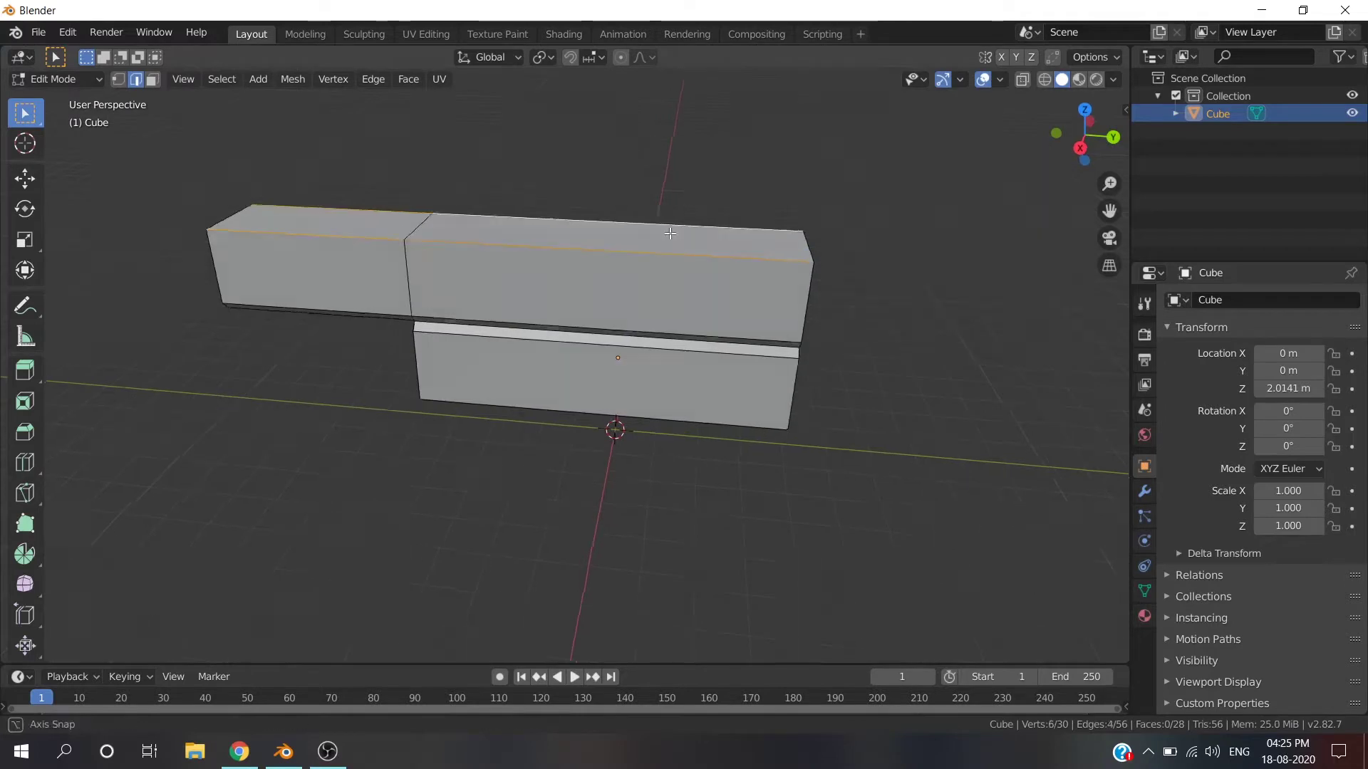
Bevel the selected long edges of the blocks with Ctrl+B.
{"action": "middle_click_drag", "start_coordinate": [345, 235], "coordinate": [488, 320]}
{"action": "middle_click_drag", "start_coordinate": [659, 334], "coordinate": [781, 371]}
{"action": "key", "text": "ctrl+b"}
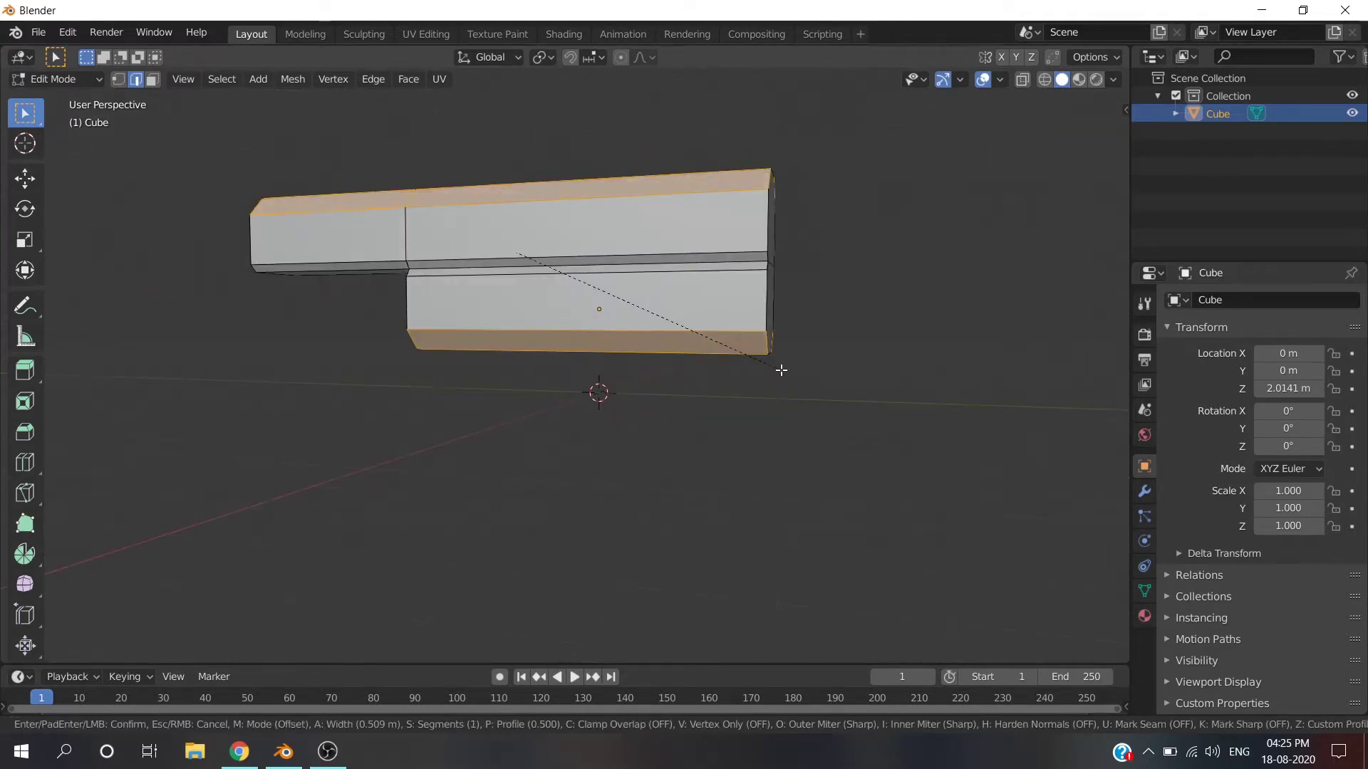
{"action": "left_click", "coordinate": [779, 369]}
{"action": "key", "text": "alt+a"}
In Right Ortho view, add loop cuts and squeeze them together along Z.
{"action": "mouse_move", "coordinate": [938, 379]}
{"action": "middle_mouse_down"}
{"action": "mouse_move", "coordinate": [662, 357]}
{"action": "mouse_move", "coordinate": [831, 345]}
{"action": "mouse_move", "coordinate": [536, 334]}
{"action": "mouse_move", "coordinate": [385, 308]}
{"action": "middle_mouse_up"}
{"action": "key", "text": "KP_3"}
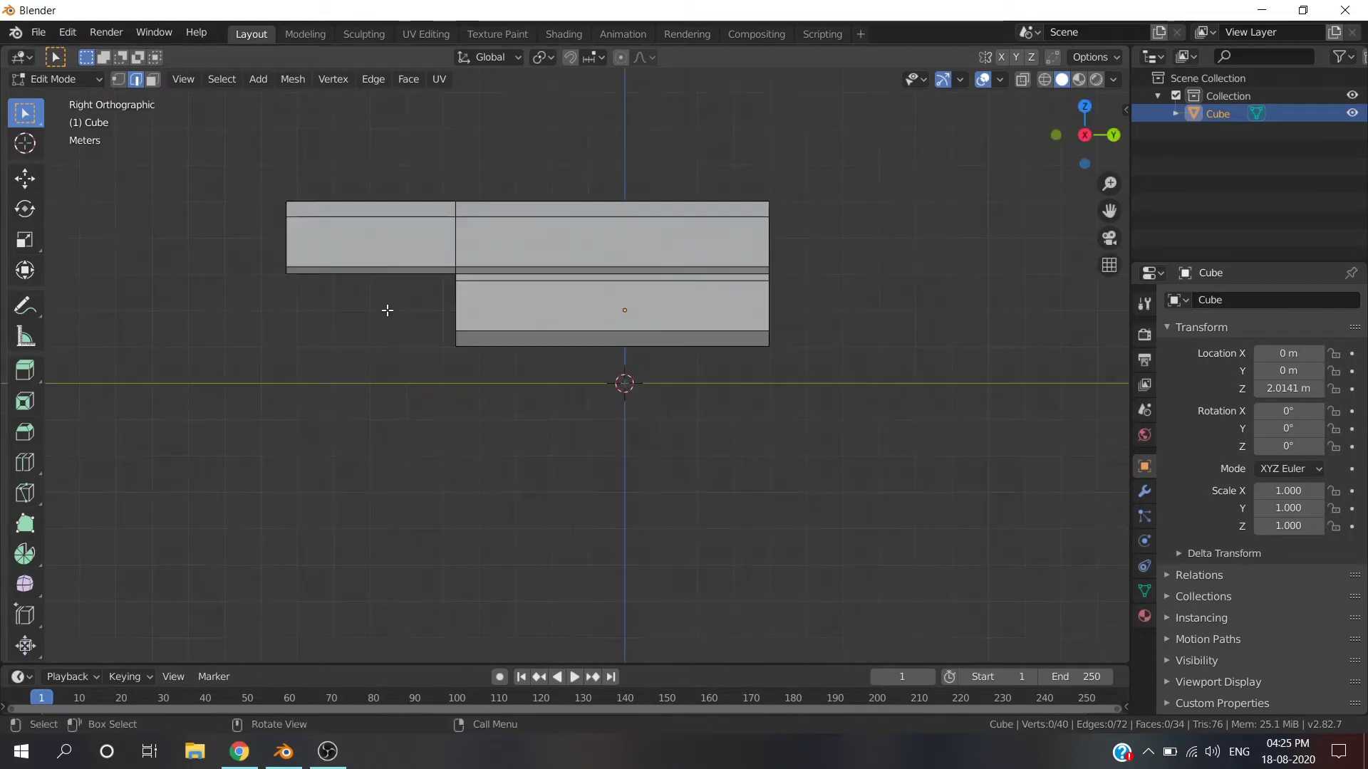
{"action": "key", "text": "ctrl+r"}
{"action": "key", "text": "z"}
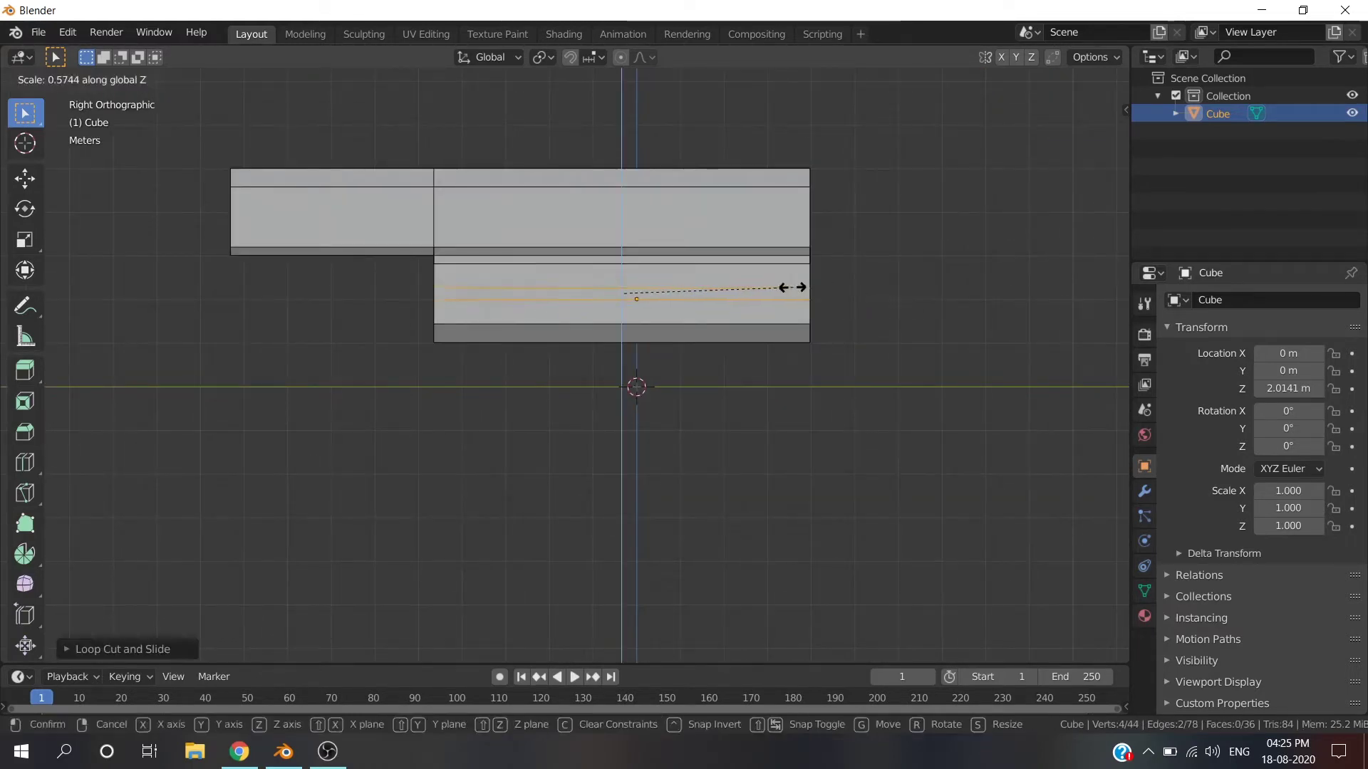
{"action": "left_click", "coordinate": [777, 284]}
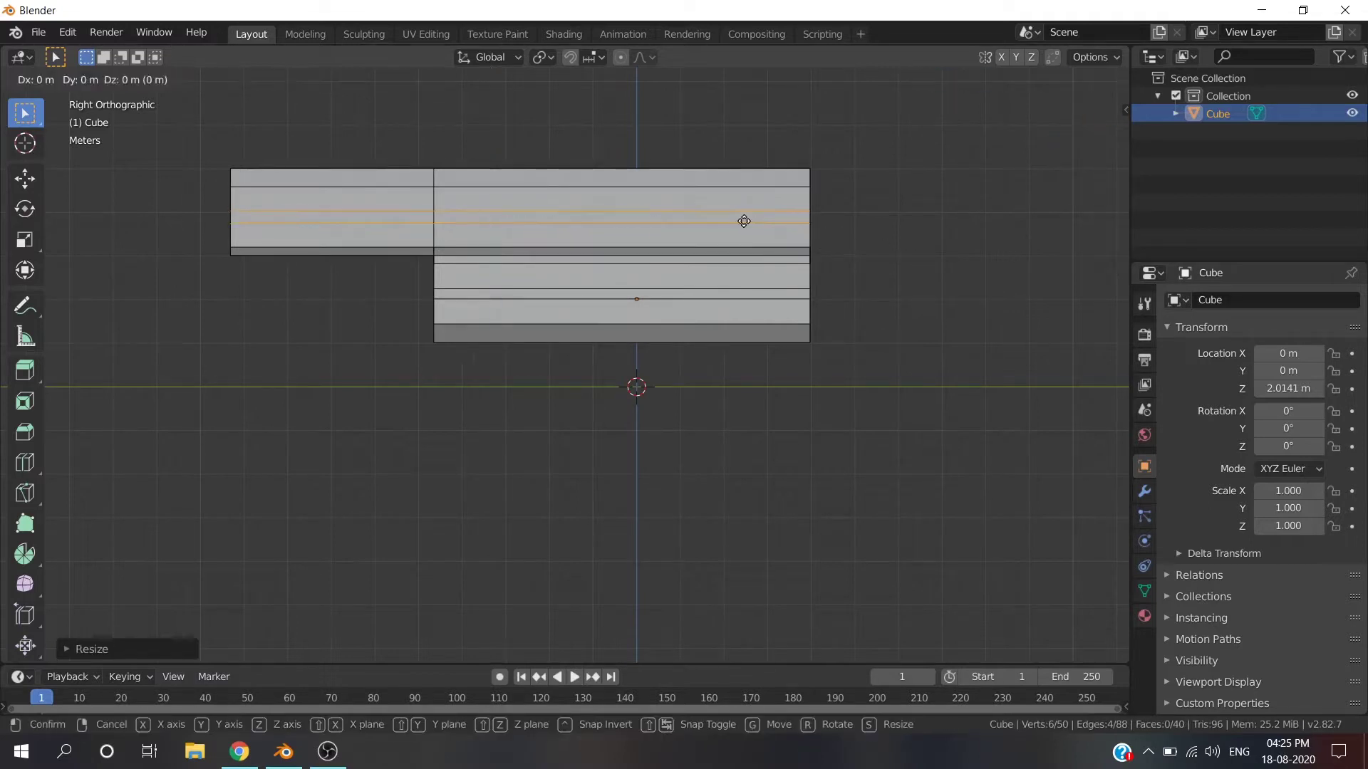
{"action": "left_click", "coordinate": [745, 231]}
With X-ray on in Left Ortho view, loop-cut the upper block and scale the loops along Z.
{"action": "key", "text": "ctrl+KP_3"}
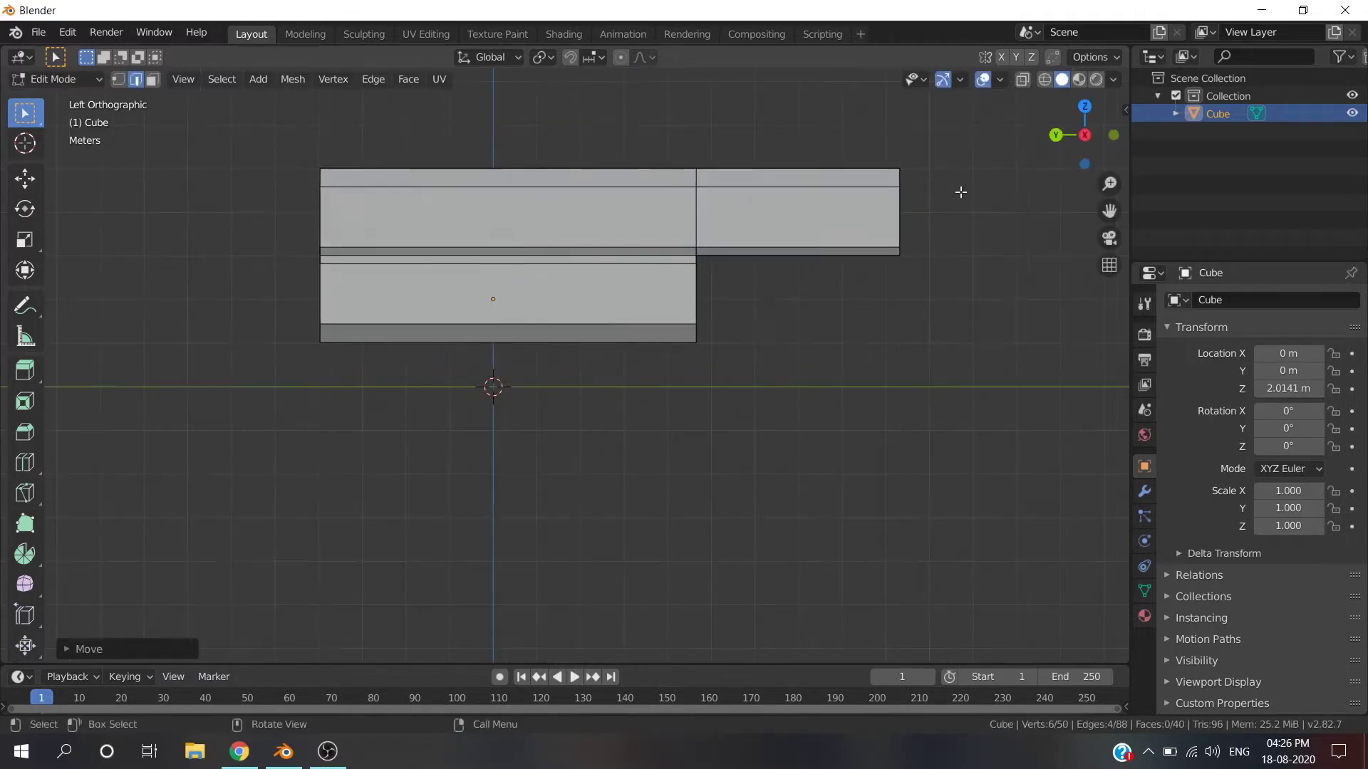
{"action": "key", "text": "alt+z"}
{"action": "scroll", "coordinate": [738, 212], "scroll_direction": "up", "scroll_amount": 2}
{"action": "middle_click_drag", "start_coordinate": [737, 212], "coordinate": [731, 237], "text": "shift"}
{"action": "key", "text": "ctrl+r"}
{"action": "left_click", "coordinate": [598, 288]}
{"action": "right_click", "coordinate": [763, 290]}
{"action": "key", "text": "s"}
{"action": "key", "text": "z"}
{"action": "left_click", "coordinate": [688, 265]}
Scale the two selected loops along Z into a tight pair.
{"action": "middle_click_drag", "start_coordinate": [688, 265], "coordinate": [847, 315], "text": "shift"}
{"action": "key", "text": "s"}
{"action": "key", "text": "z"}
{"action": "right_click", "coordinate": [810, 311]}
{"action": "key", "text": "alt+a"}
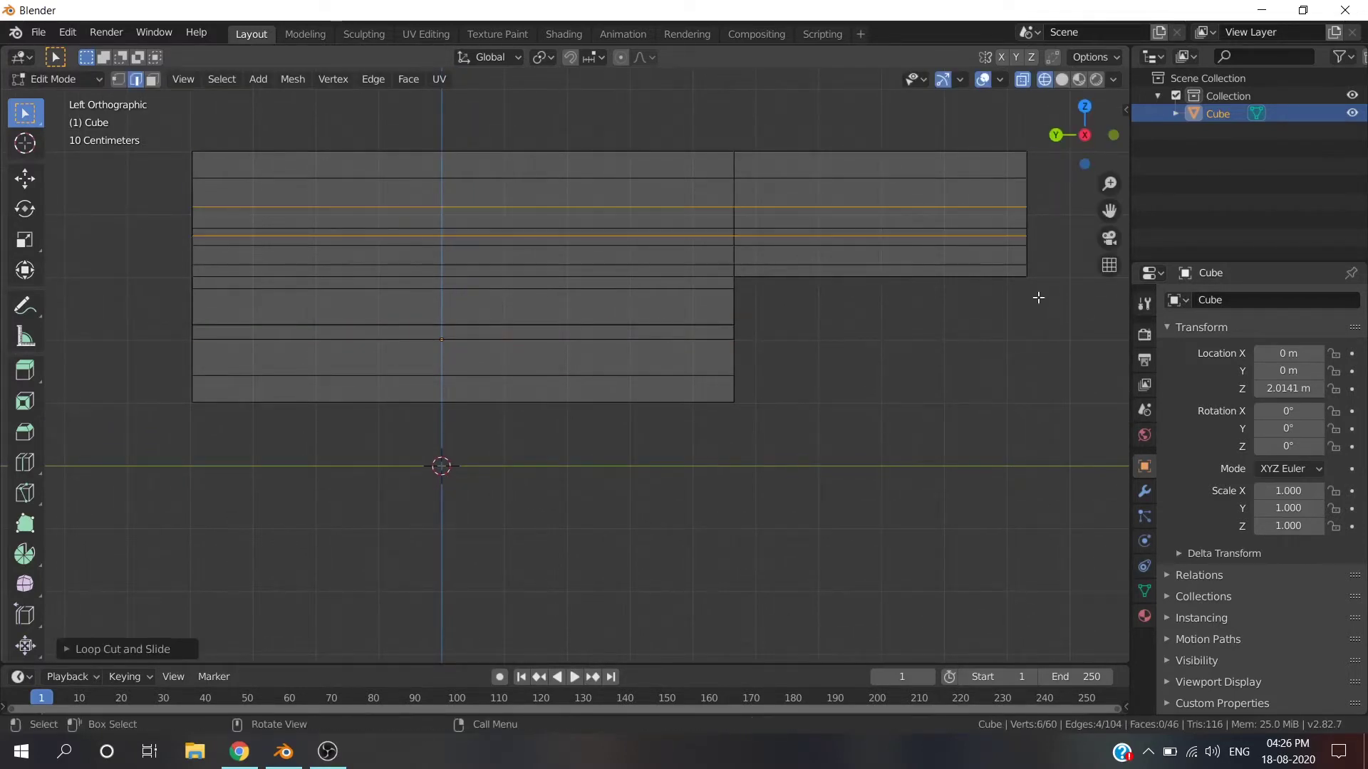
{"action": "key", "text": "s"}
{"action": "key", "text": "z"}
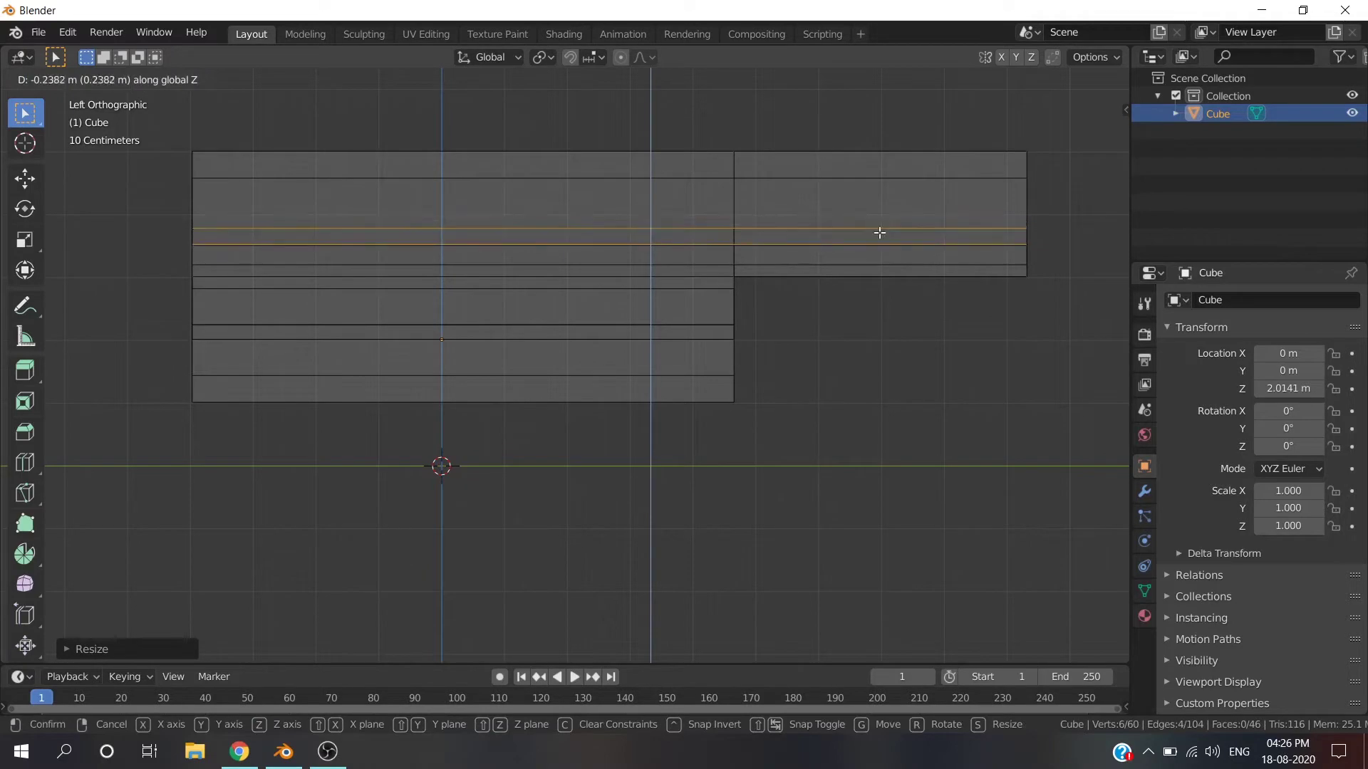
{"action": "left_click", "coordinate": [879, 232]}
Turn off X-ray and set viewport shading to show Cavity and Depth Of Field.
{"action": "middle_click_drag", "start_coordinate": [879, 232], "coordinate": [684, 430]}
{"action": "left_click", "coordinate": [1022, 79]}
{"action": "left_click", "coordinate": [1114, 79]}
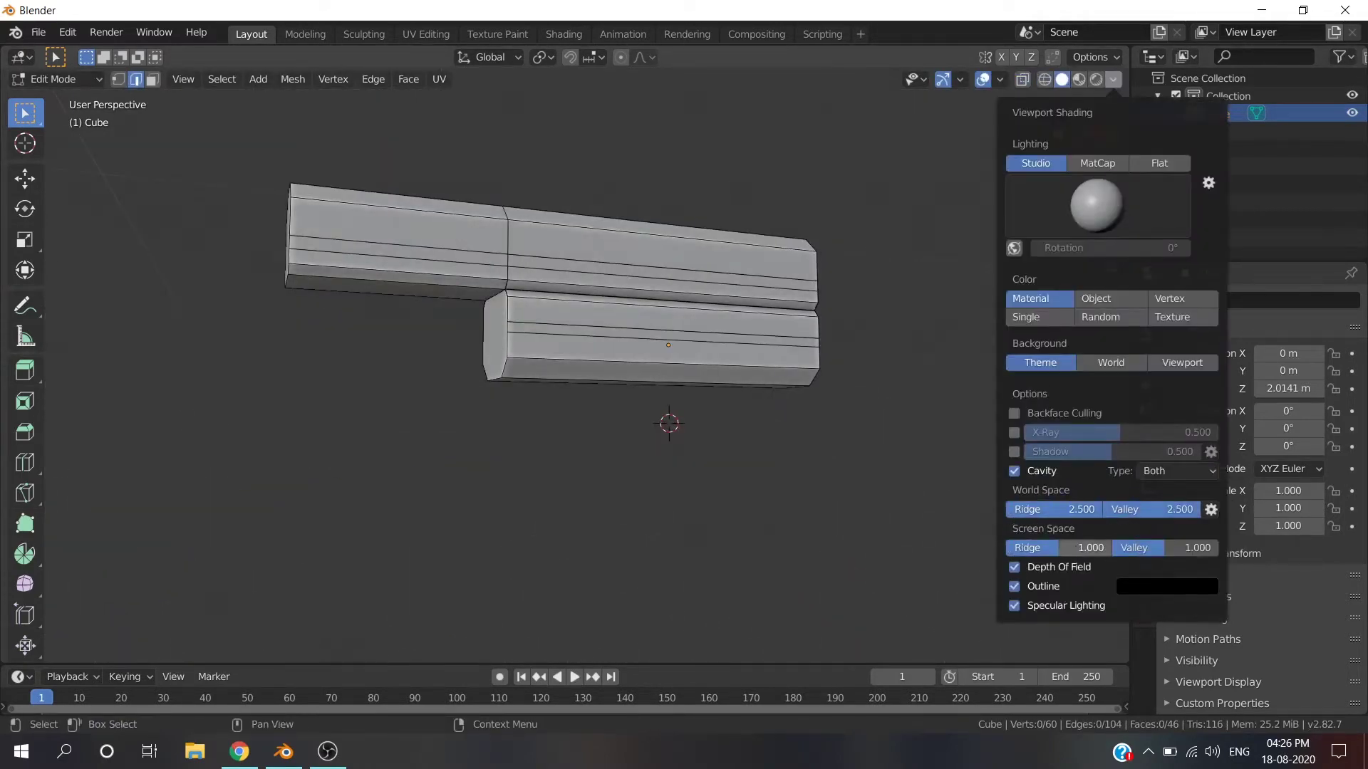
Add and slide several vertical loop cuts across the front of both blocks.
{"action": "key", "text": "KP_3"}
{"action": "left_click", "coordinate": [726, 318]}
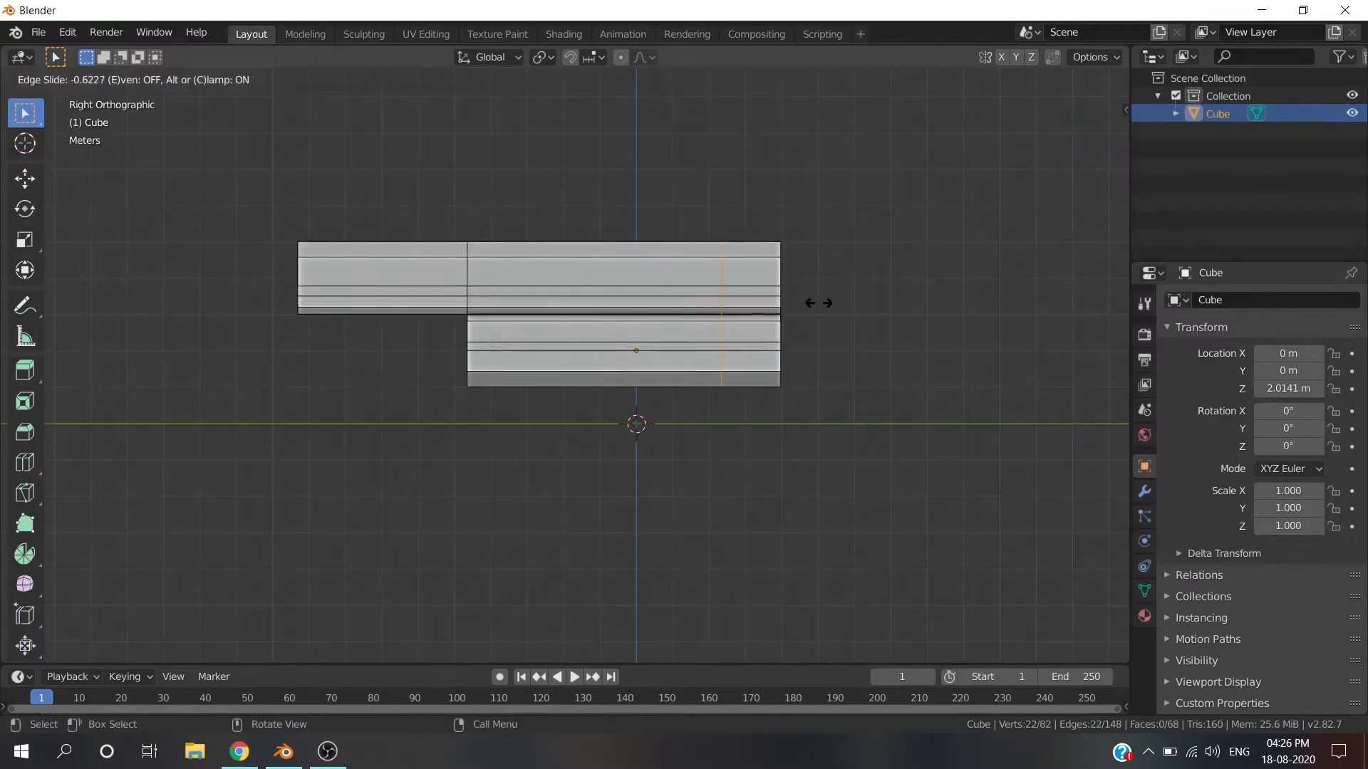
{"action": "scroll", "coordinate": [596, 324], "scroll_direction": "up", "scroll_amount": 2}
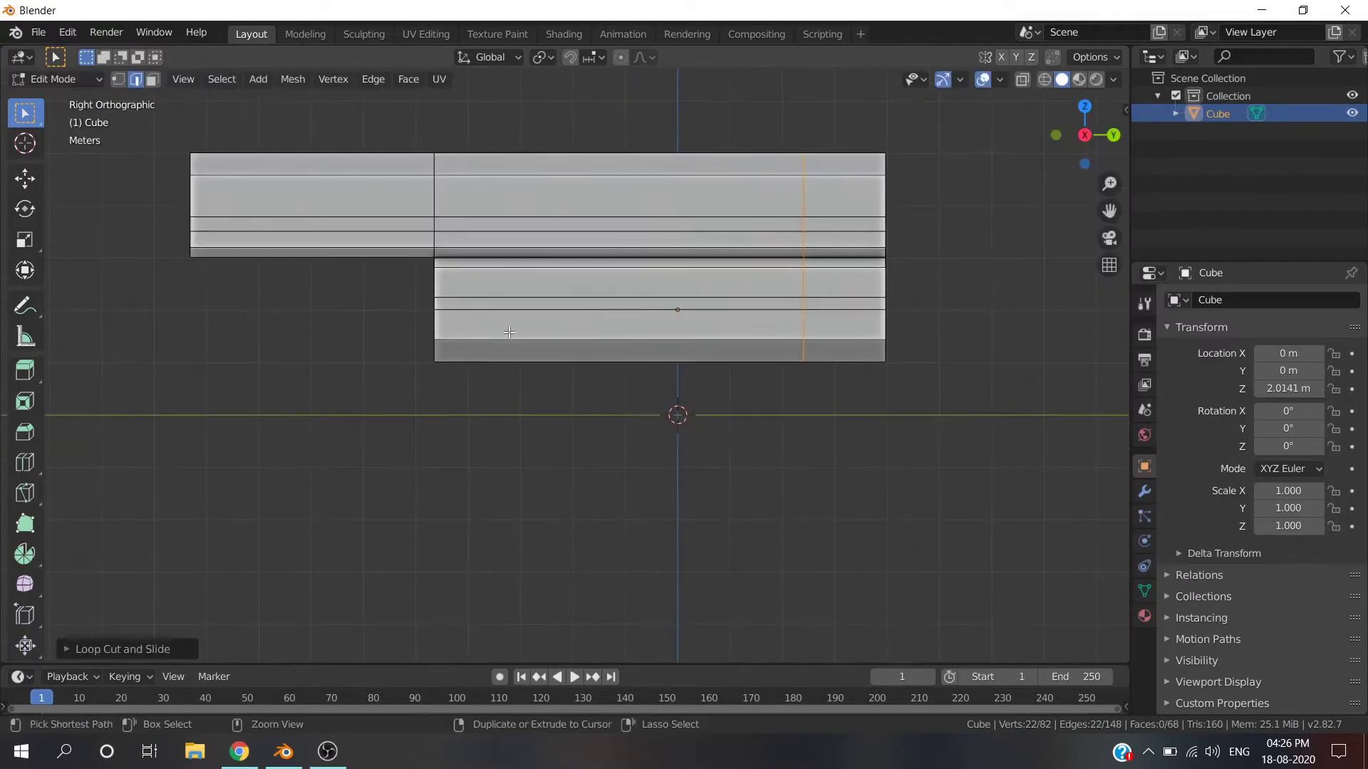
{"action": "key", "text": "g"}
{"action": "key", "text": "g"}
{"action": "middle_click_drag", "start_coordinate": [752, 464], "coordinate": [625, 393]}
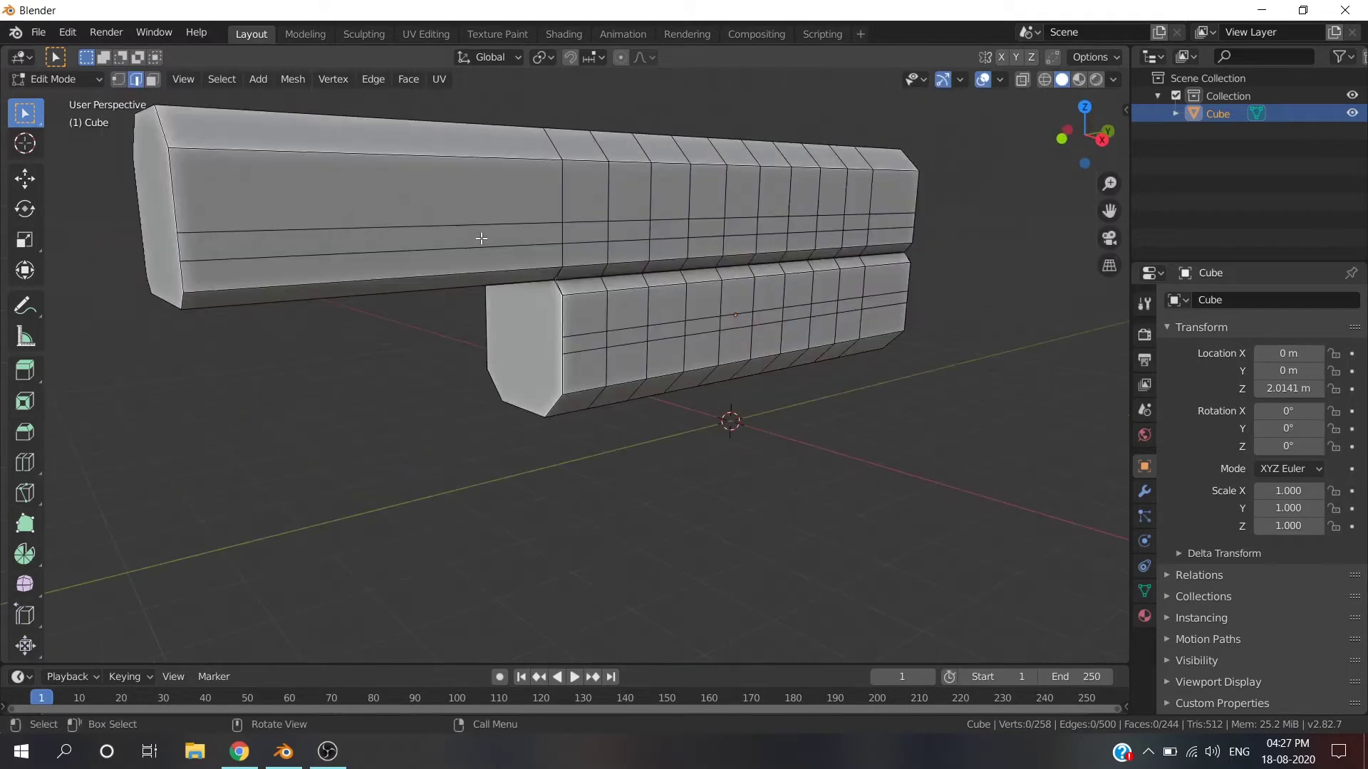
{"action": "key", "text": "Return"}
{"action": "middle_click_drag", "start_coordinate": [713, 320], "coordinate": [662, 397]}
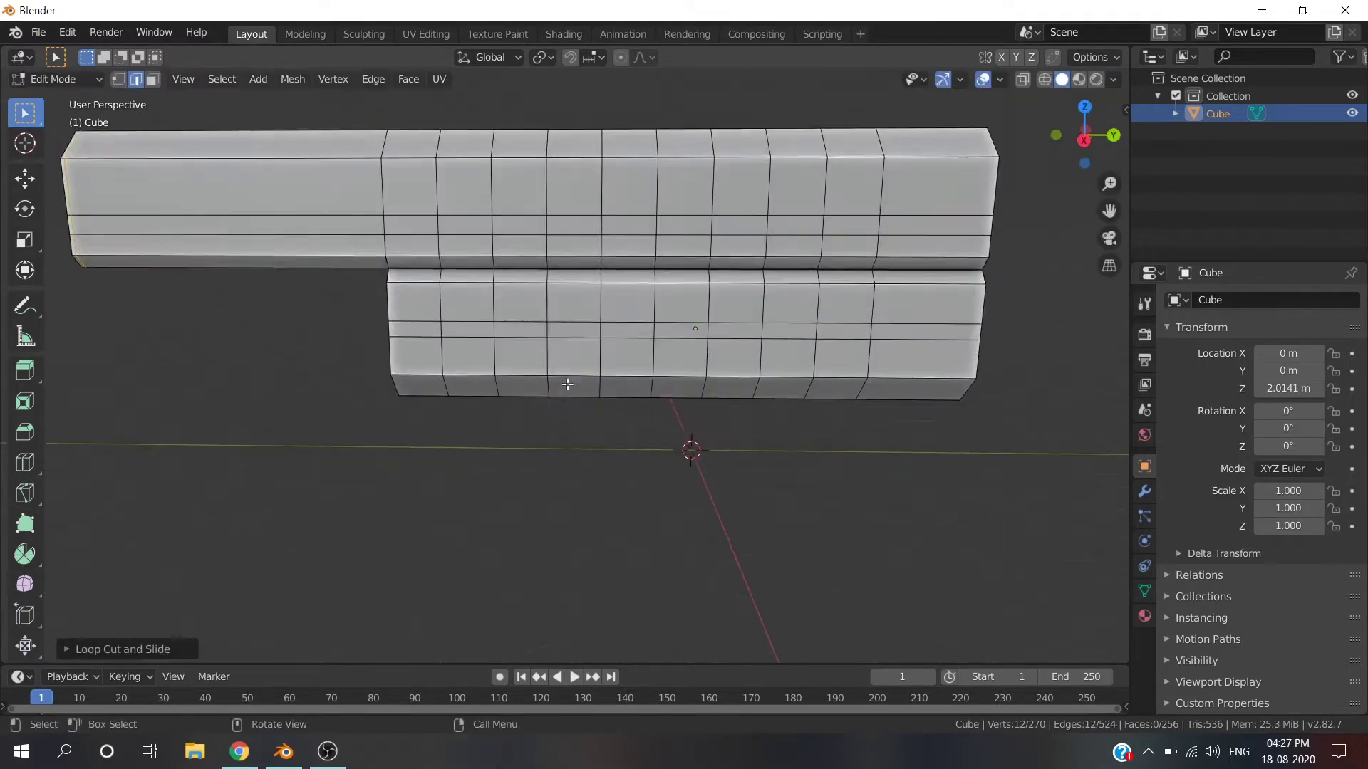
{"action": "scroll", "coordinate": [662, 397], "scroll_direction": "up", "scroll_amount": 3}
{"action": "key", "text": "ctrl+r"}
{"action": "left_click", "coordinate": [334, 332]}
{"action": "scroll", "coordinate": [367, 329], "scroll_direction": "down", "scroll_amount": 3}
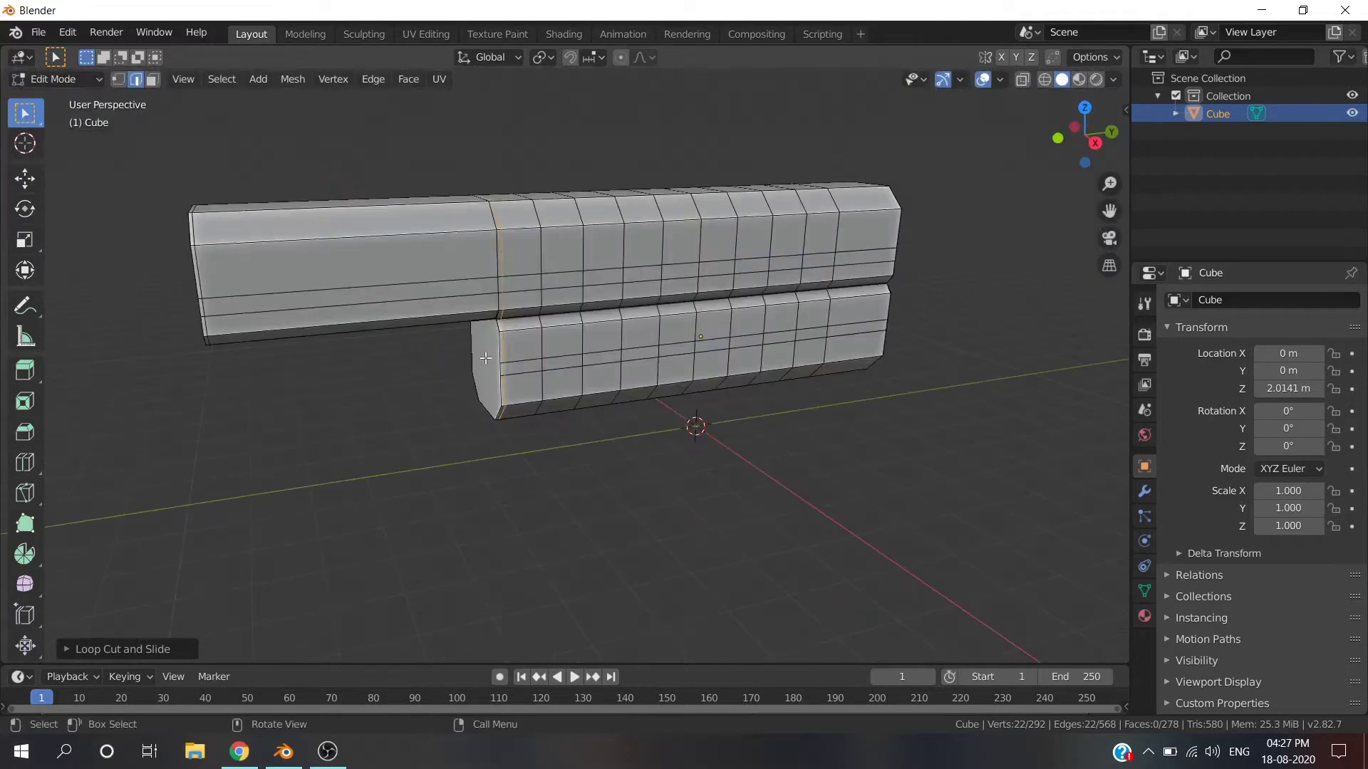
In face select mode, pick a strip of faces along the upper block's side.
{"action": "key", "text": "3"}
{"action": "left_click", "coordinate": [342, 290]}
{"action": "scroll", "coordinate": [455, 219], "scroll_direction": "up", "scroll_amount": 4}
{"action": "left_click", "coordinate": [450, 218], "text": "shift"}
{"action": "middle_click_drag", "start_coordinate": [463, 221], "coordinate": [473, 224]}
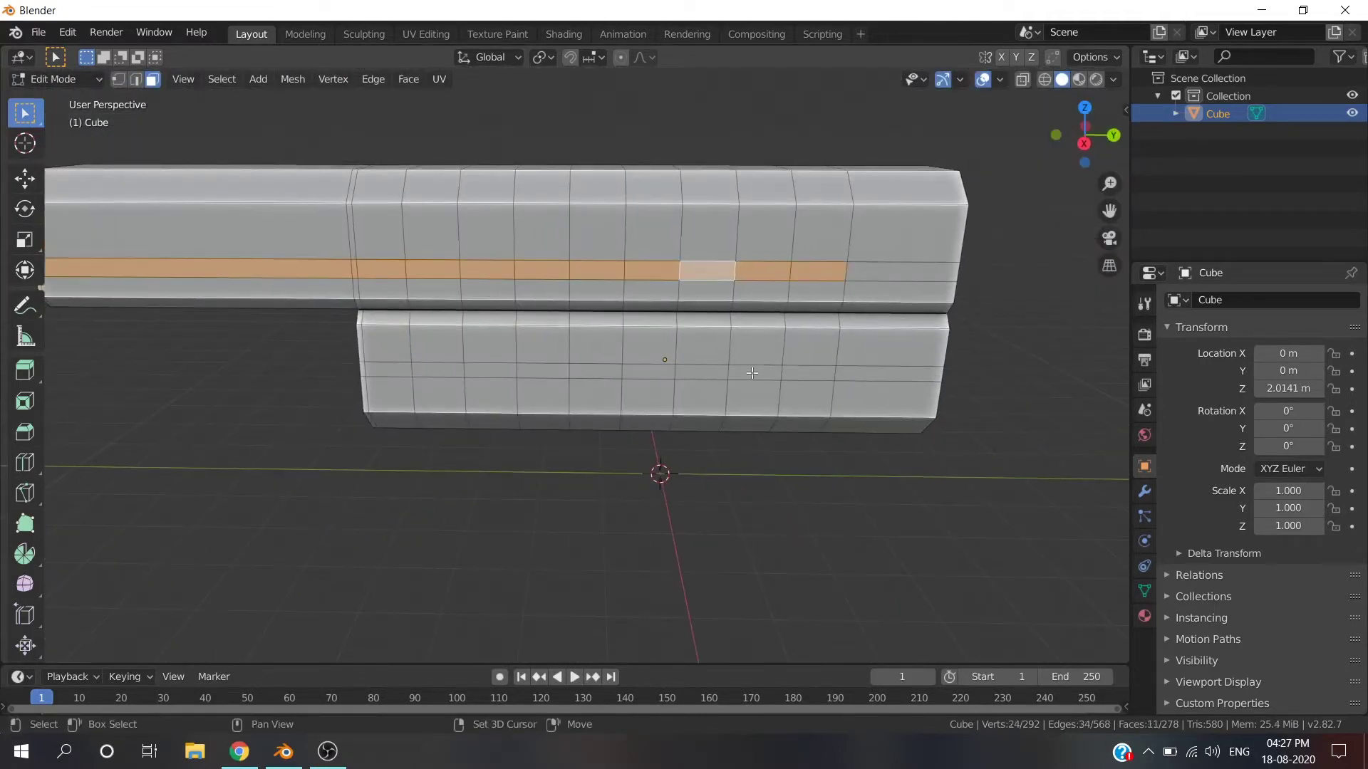
Extend the groove face strip, then extrude it in place and scale it.
{"action": "left_click", "coordinate": [389, 372], "text": "ctrl"}
{"action": "mouse_move", "coordinate": [388, 372]}
{"action": "middle_mouse_down"}
{"action": "mouse_move", "coordinate": [632, 366]}
{"action": "mouse_move", "coordinate": [776, 305]}
{"action": "middle_mouse_up"}
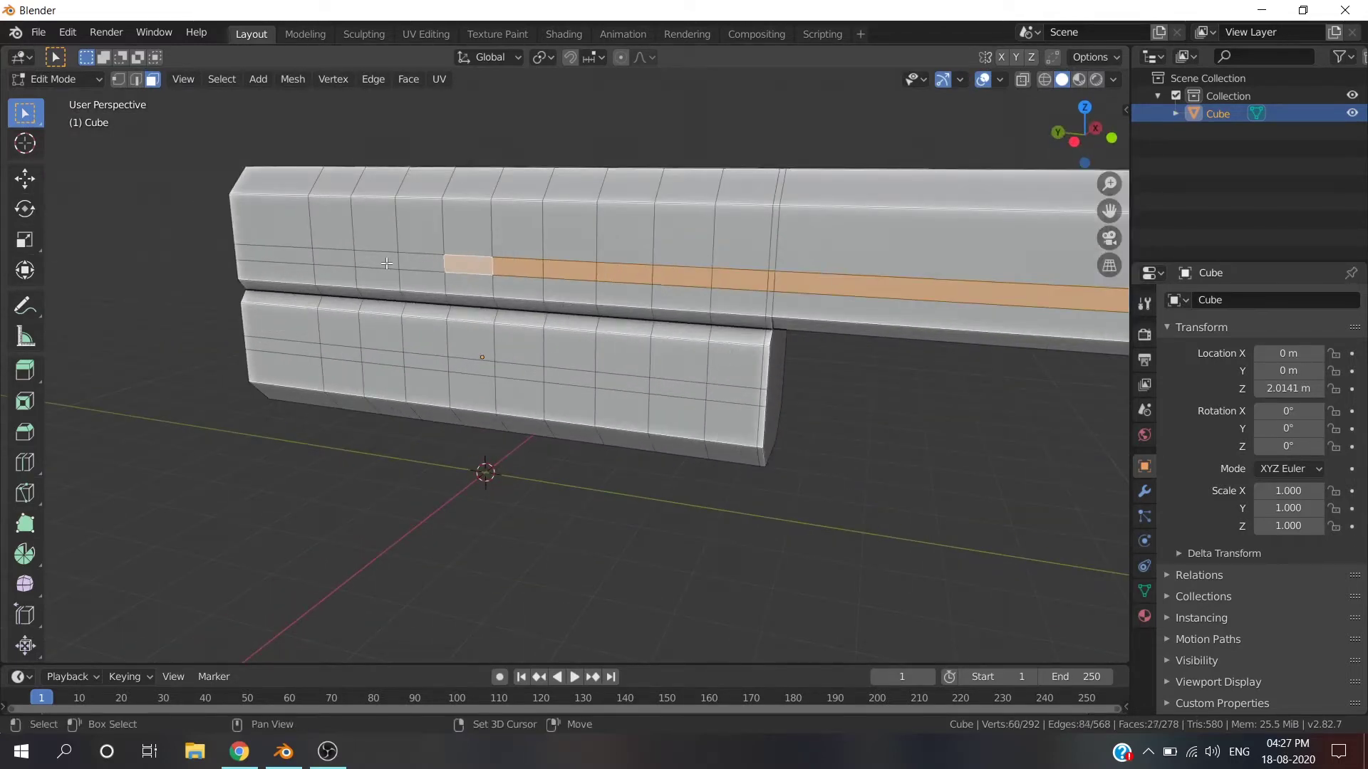
{"action": "left_click", "coordinate": [674, 388], "text": "ctrl"}
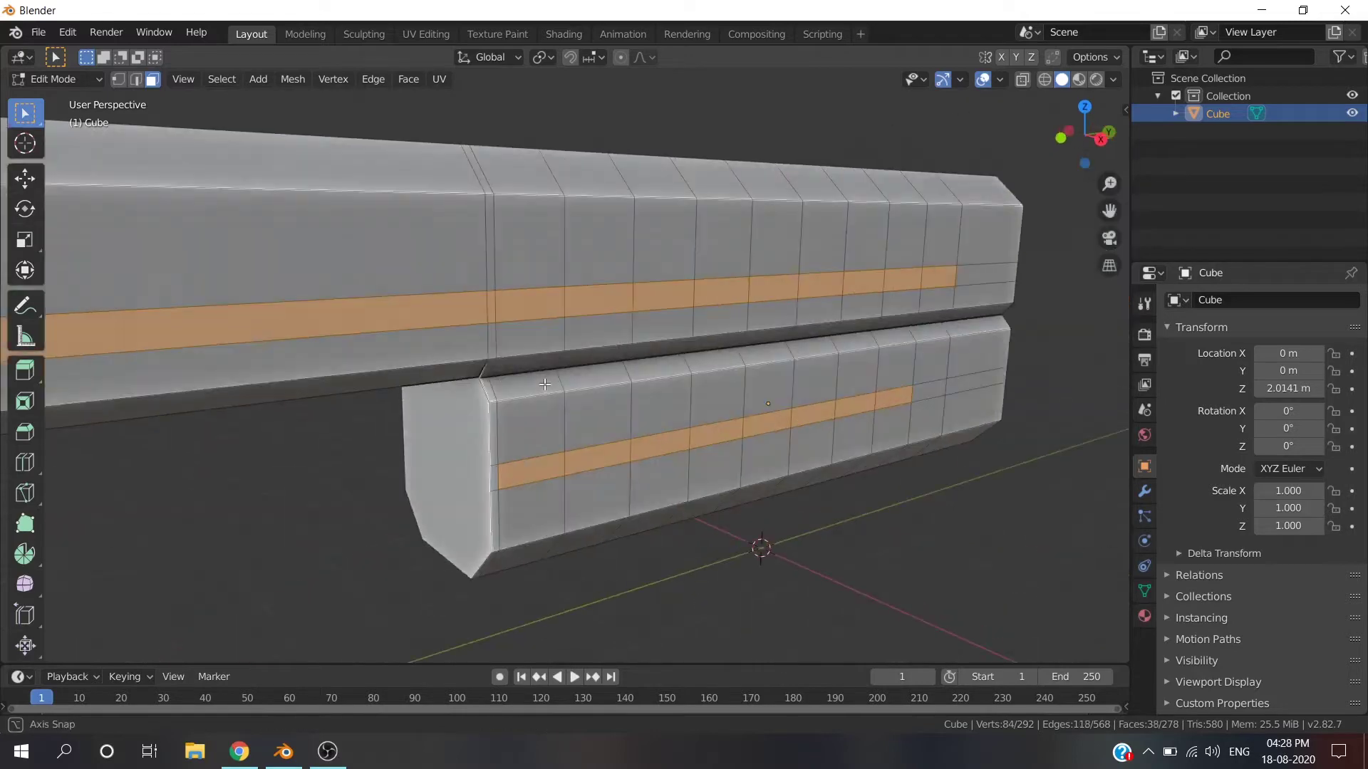
{"action": "middle_click_drag", "start_coordinate": [674, 389], "coordinate": [875, 445]}
{"action": "key", "text": "e"}
{"action": "right_click", "coordinate": [875, 445]}
{"action": "key", "text": "s"}
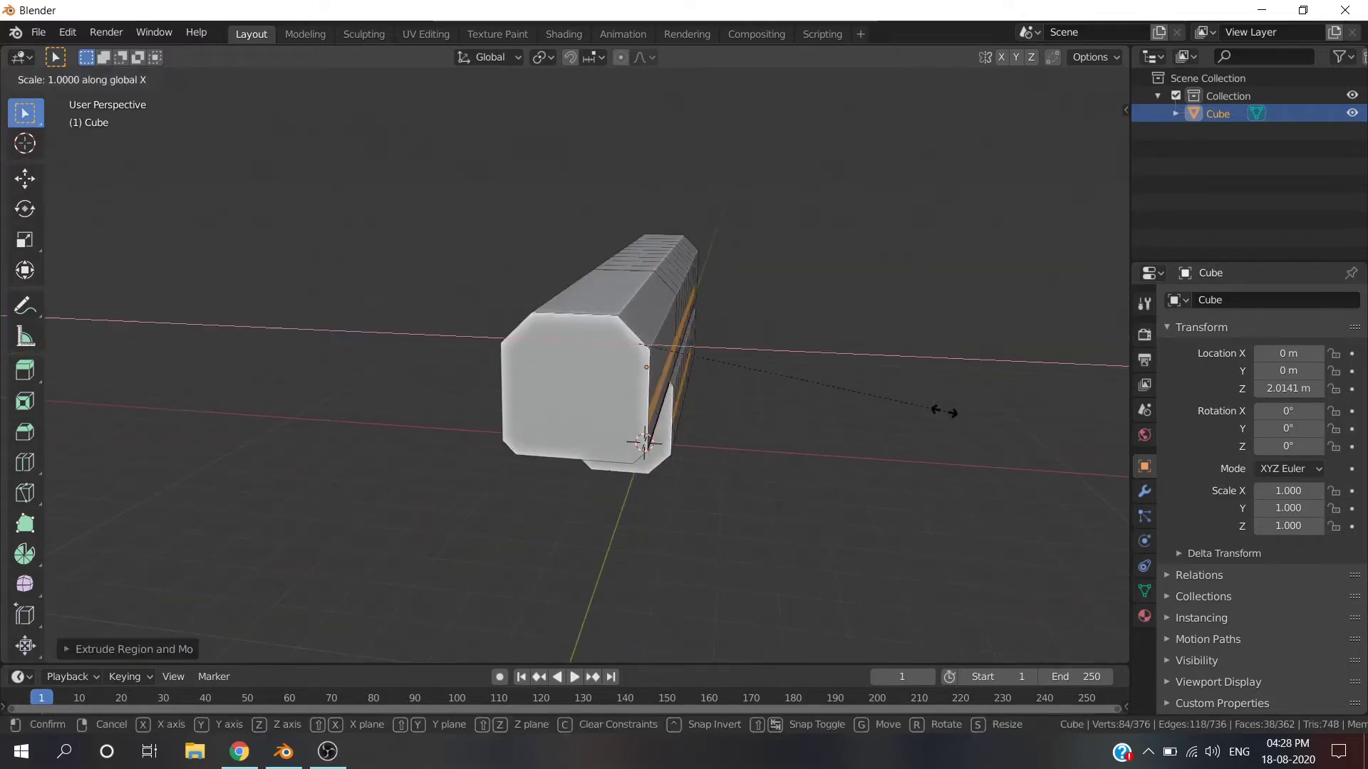
{"action": "left_click", "coordinate": [922, 412]}
{"action": "middle_click_drag", "start_coordinate": [921, 412], "coordinate": [678, 479]}
Clear the selection and select several vertical edges on the lower block.
{"action": "key", "text": "alt+a"}
{"action": "scroll", "coordinate": [687, 479], "scroll_direction": "up", "scroll_amount": 3}
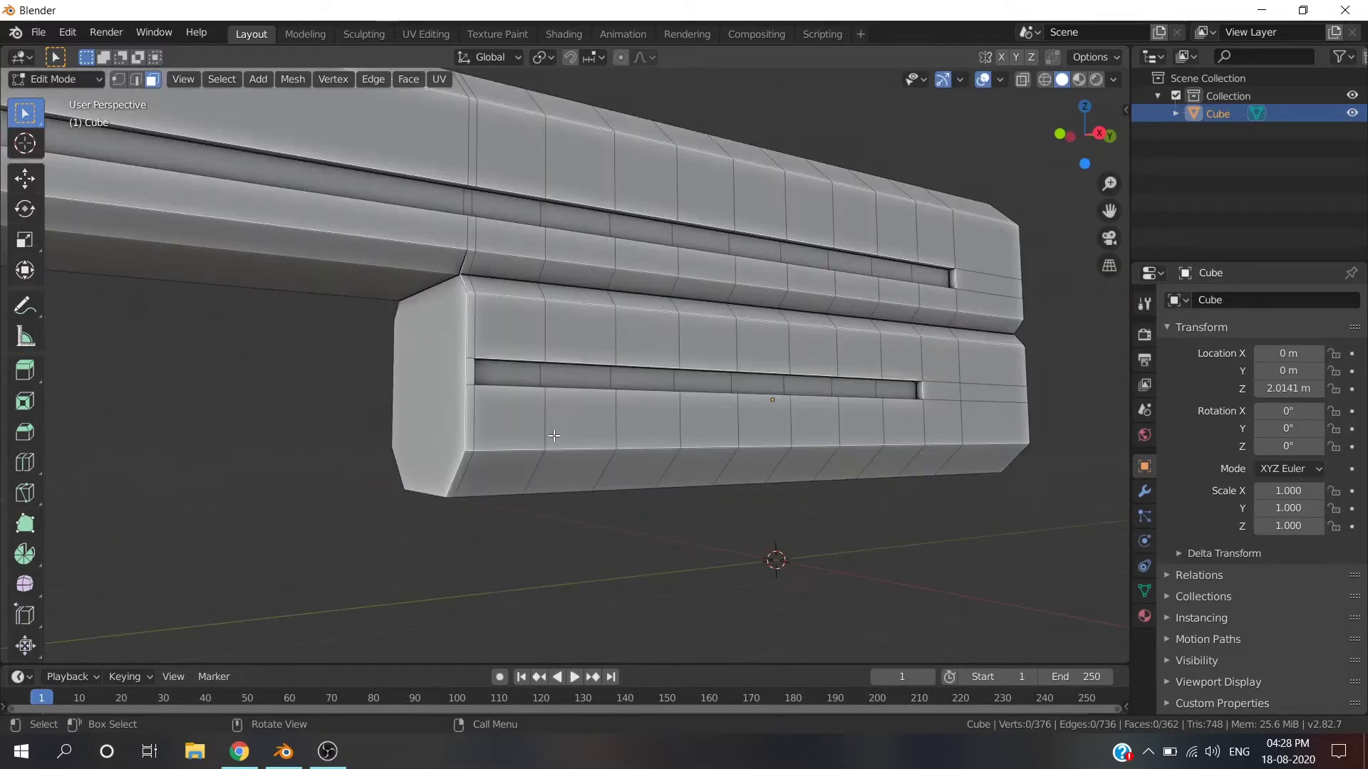
{"action": "scroll", "coordinate": [575, 424], "scroll_direction": "up", "scroll_amount": 2}
{"action": "middle_click_drag", "start_coordinate": [575, 424], "coordinate": [541, 428]}
{"action": "key", "text": "2"}
{"action": "left_click", "coordinate": [501, 427]}
{"action": "left_click", "coordinate": [594, 427], "text": "shift"}
{"action": "middle_click_drag", "start_coordinate": [728, 403], "coordinate": [557, 460], "text": "shift"}
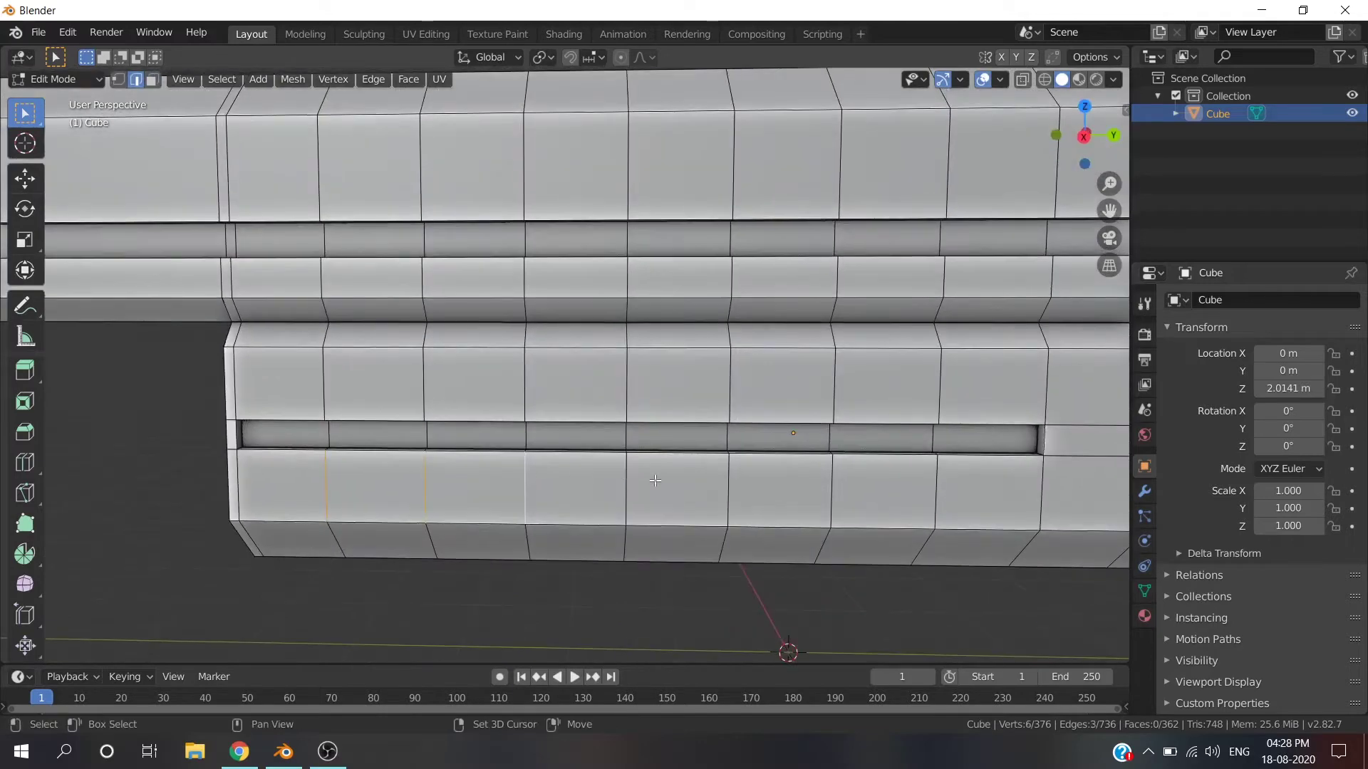
{"action": "left_click", "coordinate": [935, 492], "text": "shift"}
{"action": "mouse_move", "coordinate": [935, 491]}
{"action": "middle_mouse_down"}
{"action": "mouse_move", "coordinate": [703, 498]}
{"action": "mouse_move", "coordinate": [784, 458]}
{"action": "middle_mouse_up"}
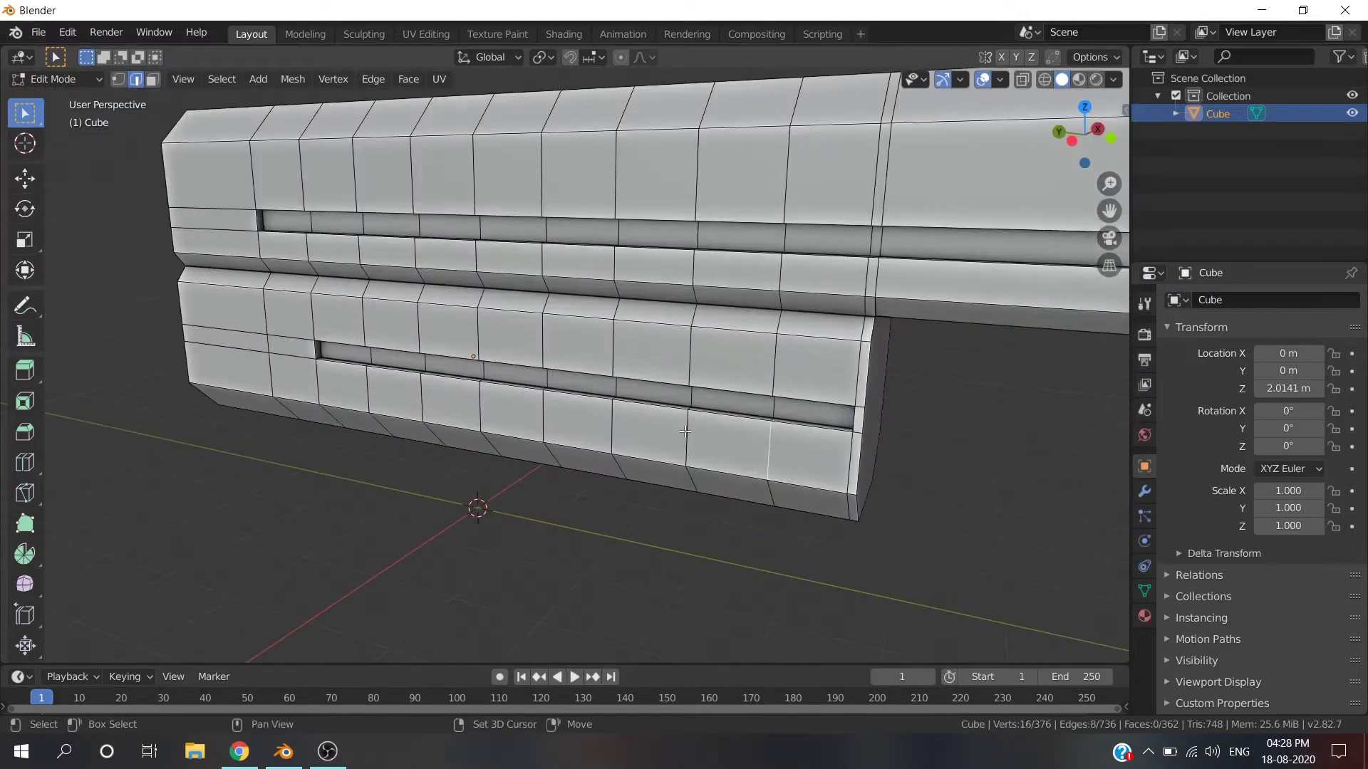
Bevel the selected groove edges, extrude them and scale along X.
{"action": "key", "text": "ctrl+b"}
{"action": "mouse_move", "coordinate": [363, 391]}
{"action": "middle_mouse_down"}
{"action": "mouse_move", "coordinate": [577, 427]}
{"action": "mouse_move", "coordinate": [748, 498]}
{"action": "middle_mouse_up"}
{"action": "key", "text": "Escape"}
{"action": "key", "text": "e"}
{"action": "key", "text": "s"}
{"action": "key", "text": "x"}
{"action": "left_click", "coordinate": [816, 527]}
Return to Object Mode and view the pistol body from the front.
{"action": "key", "text": "Tab"}
{"action": "middle_click_drag", "start_coordinate": [816, 527], "coordinate": [810, 469]}
{"action": "scroll", "coordinate": [809, 468], "scroll_direction": "up", "scroll_amount": 3}
{"action": "scroll", "coordinate": [558, 491], "scroll_direction": "down", "scroll_amount": 5}
{"action": "mouse_move", "coordinate": [489, 420]}
{"action": "middle_mouse_down"}
{"action": "mouse_move", "coordinate": [421, 467]}
{"action": "mouse_move", "coordinate": [567, 456]}
{"action": "mouse_move", "coordinate": [364, 460]}
{"action": "mouse_move", "coordinate": [546, 467]}
{"action": "middle_mouse_up"}
{"action": "key", "text": "shift+a"}
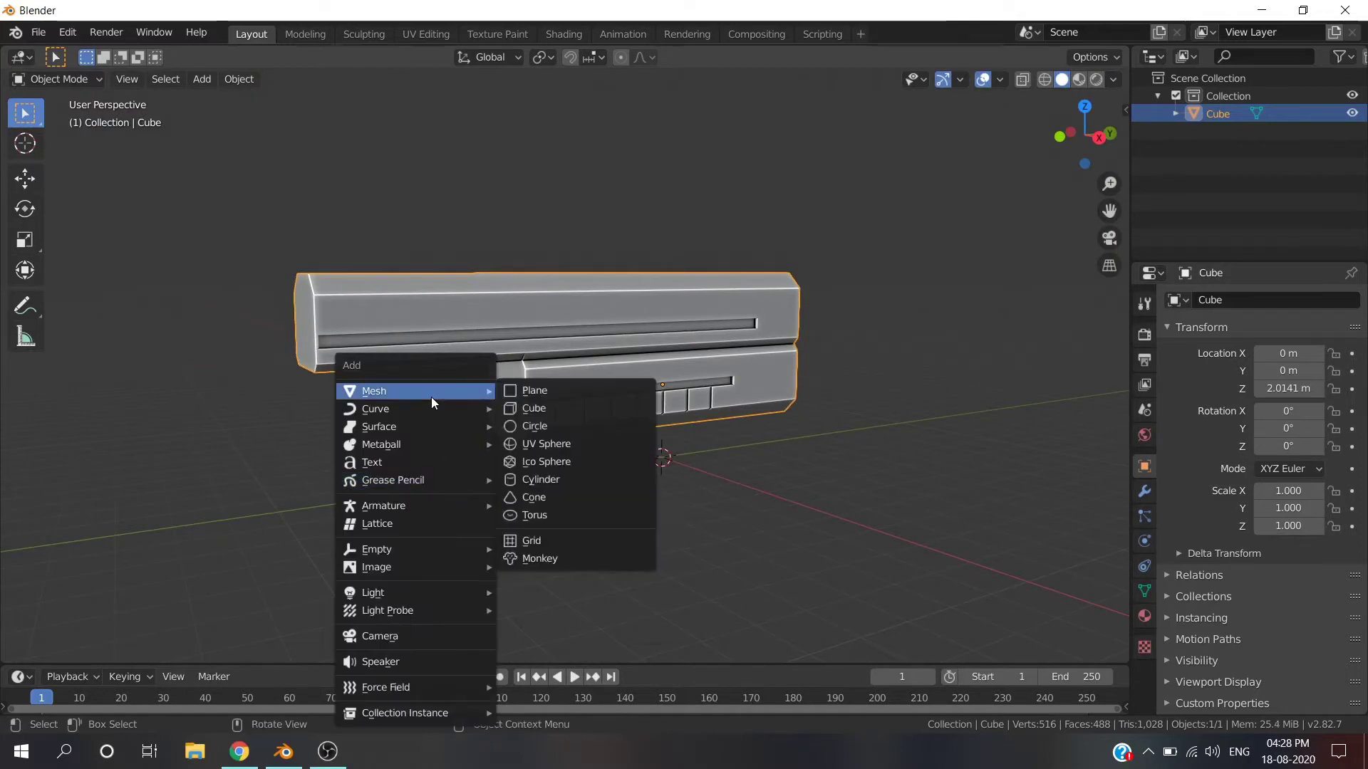
Add a 12-sided cylinder and rotate it 90° about the X axis.
{"action": "left_click", "coordinate": [543, 481]}
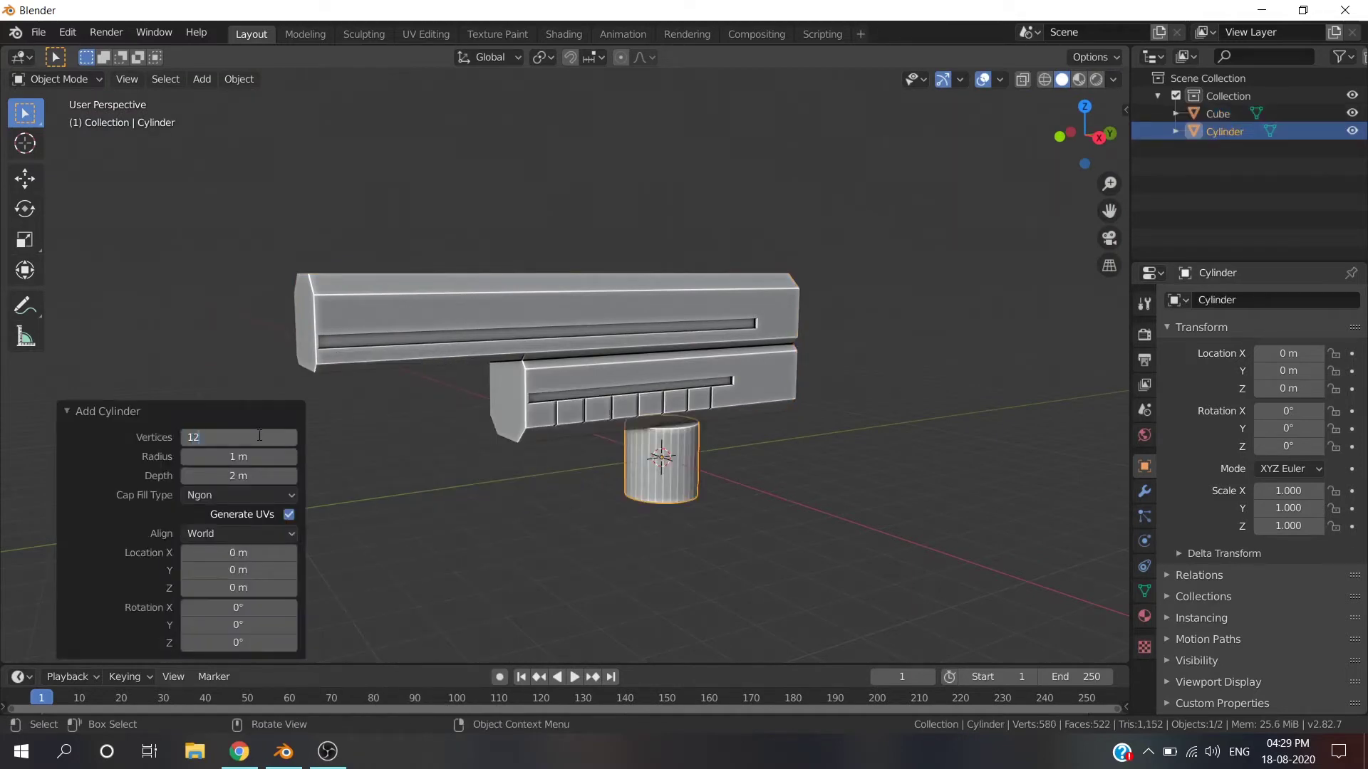
{"action": "key", "text": "KP_3"}
{"action": "key", "text": "r"}
{"action": "key", "text": "x"}
{"action": "key", "text": "9"}
{"action": "key", "text": "0"}
{"action": "key", "text": "Return"}
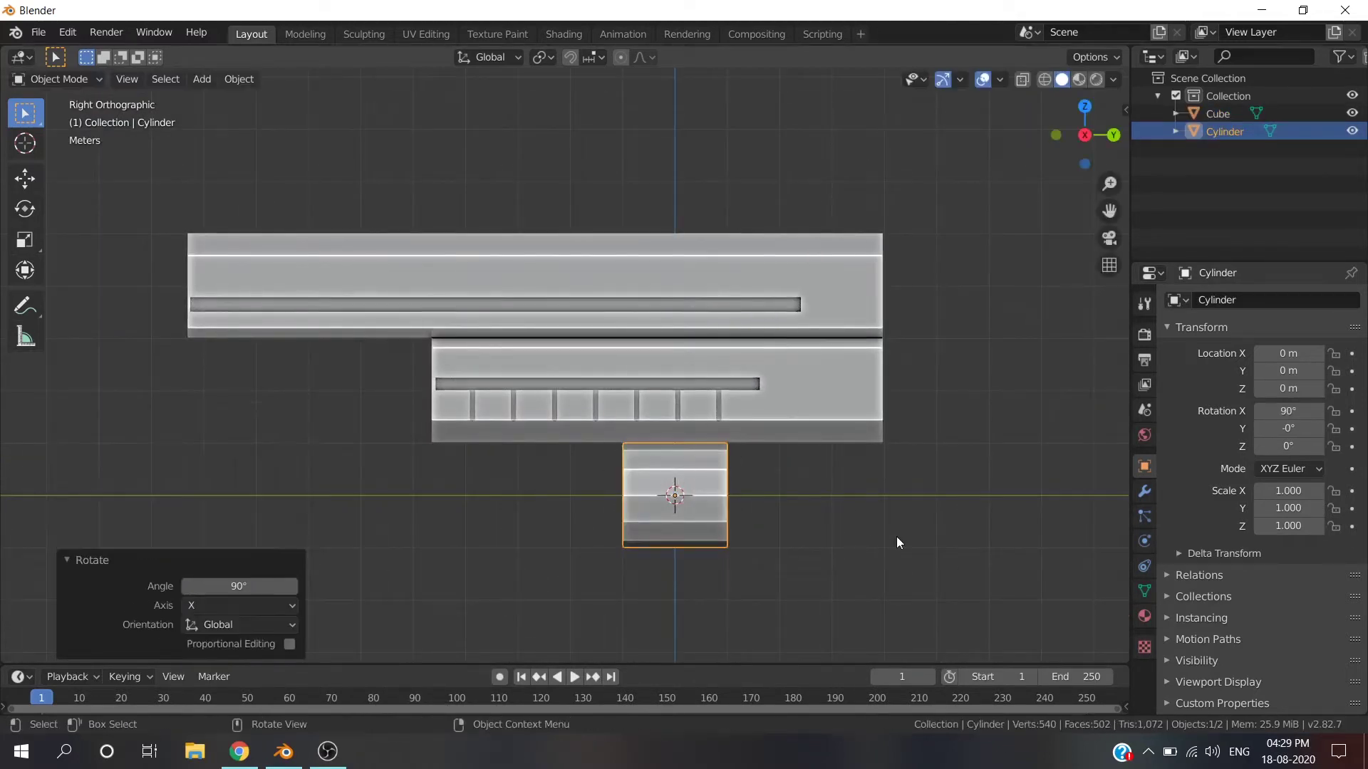
Scale the cylinder and position it at the front end of the upper barrel.
{"action": "key", "text": "s"}
{"action": "left_click", "coordinate": [701, 483]}
{"action": "key", "text": "g"}
{"action": "left_click", "coordinate": [365, 332]}
{"action": "middle_click_drag", "start_coordinate": [364, 331], "coordinate": [600, 369]}
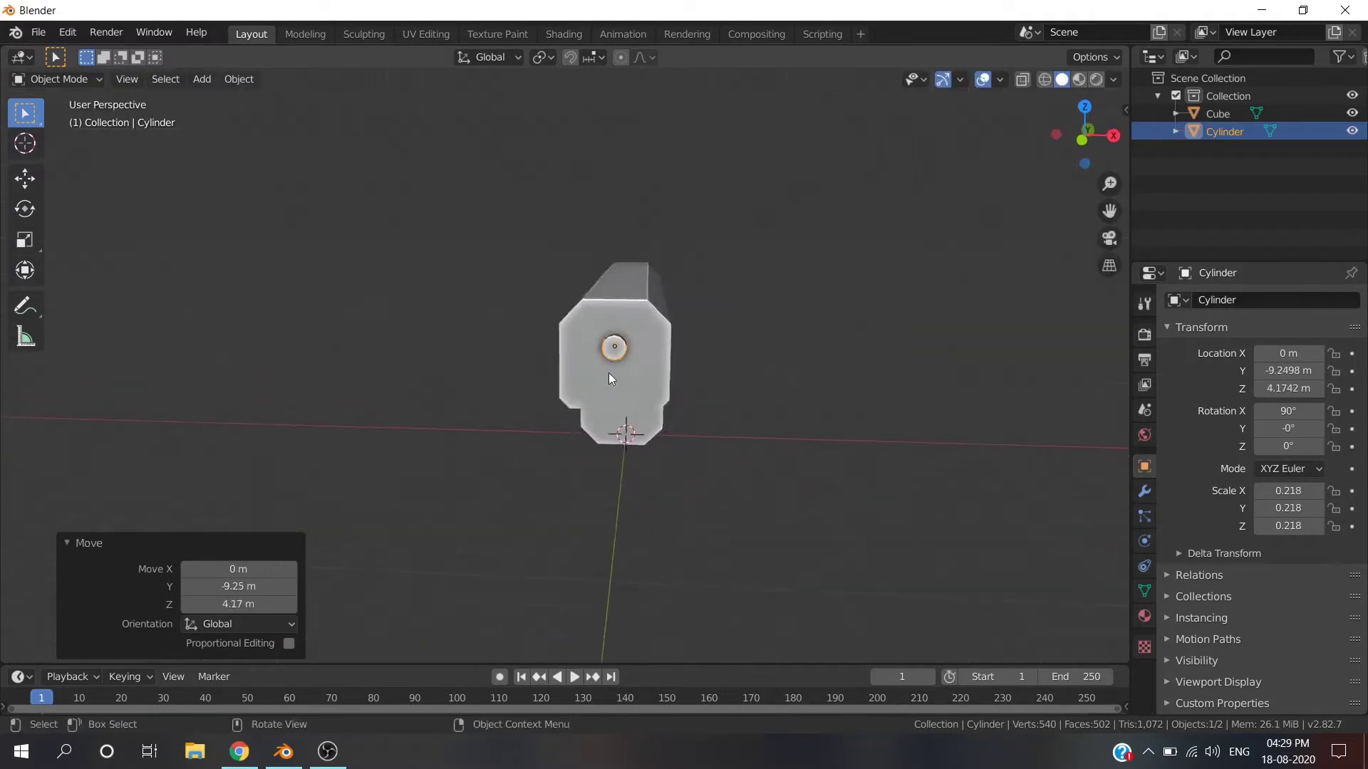
{"action": "key", "text": "s"}
{"action": "key", "text": "shift+y"}
{"action": "left_click", "coordinate": [1068, 553]}
{"action": "middle_click_drag", "start_coordinate": [1067, 553], "coordinate": [603, 469]}
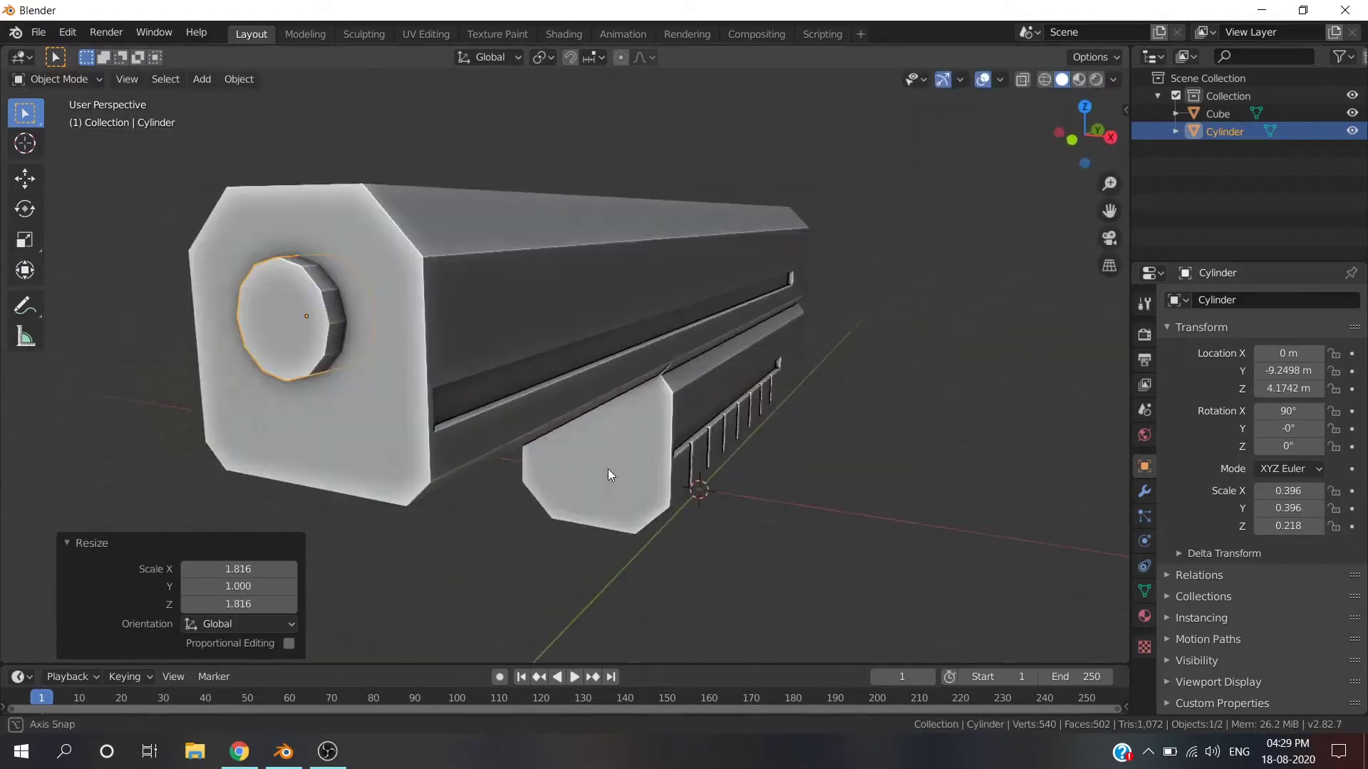
{"action": "key", "text": "s"}
{"action": "left_click", "coordinate": [329, 328]}
Extrude the cylinder's front face and scale it inward to form a muzzle ring.
{"action": "key", "text": "Tab"}
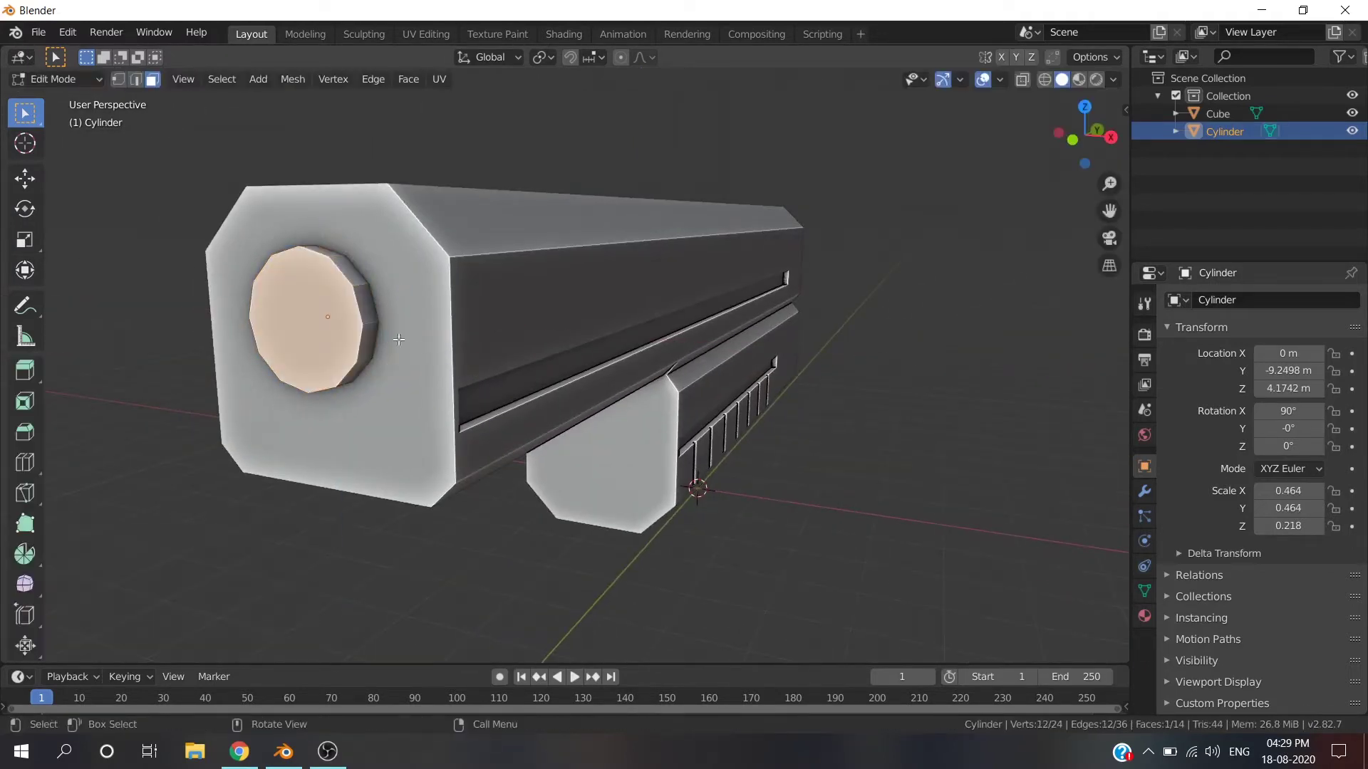
{"action": "key", "text": "e"}
{"action": "left_click", "coordinate": [373, 334]}
{"action": "key", "text": "s"}
{"action": "key", "text": "Tab"}
{"action": "scroll", "coordinate": [463, 363], "scroll_direction": "down", "scroll_amount": 3}
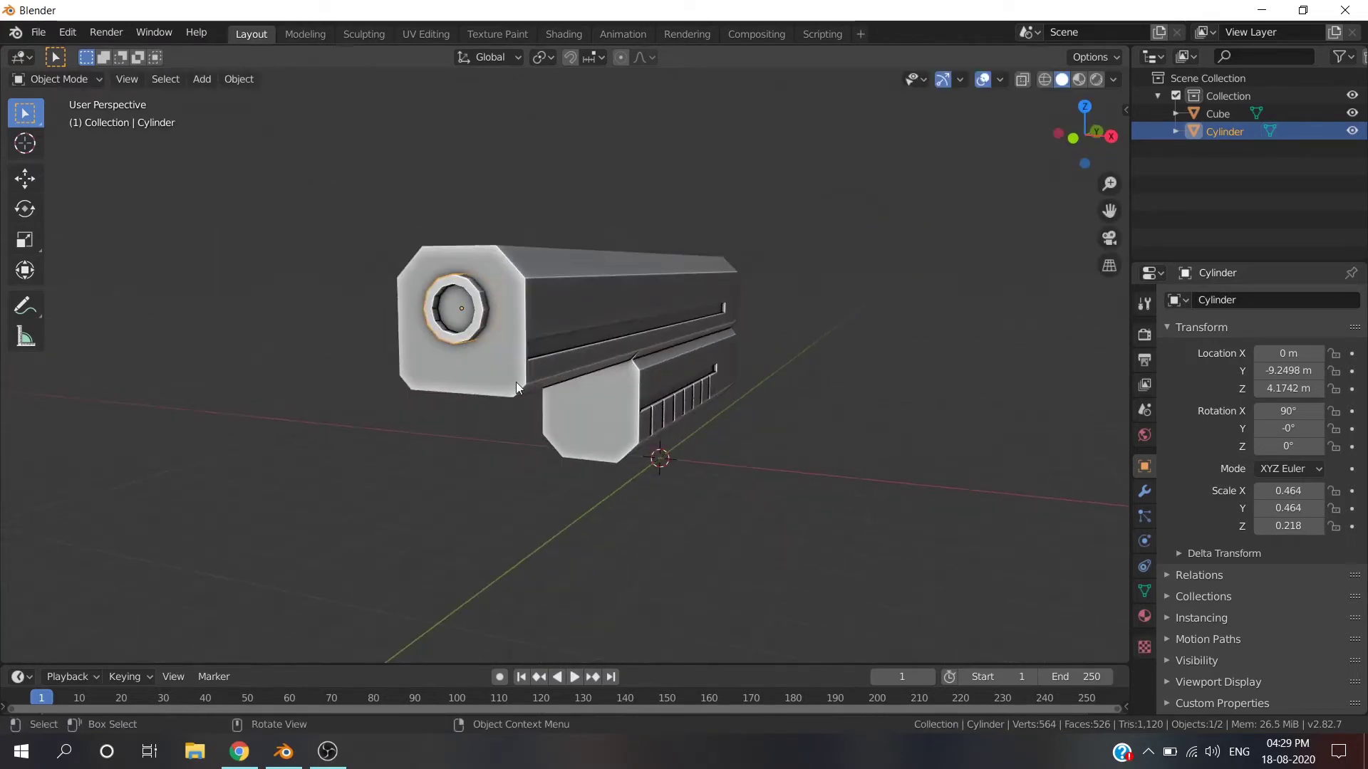
Duplicate the muzzle down along Z, enlarge it, and set it against the lower body's front.
{"action": "key", "text": "KP_1"}
{"action": "key", "text": "shift+d"}
{"action": "key", "text": "z"}
{"action": "left_click", "coordinate": [698, 520]}
{"action": "key", "text": "s"}
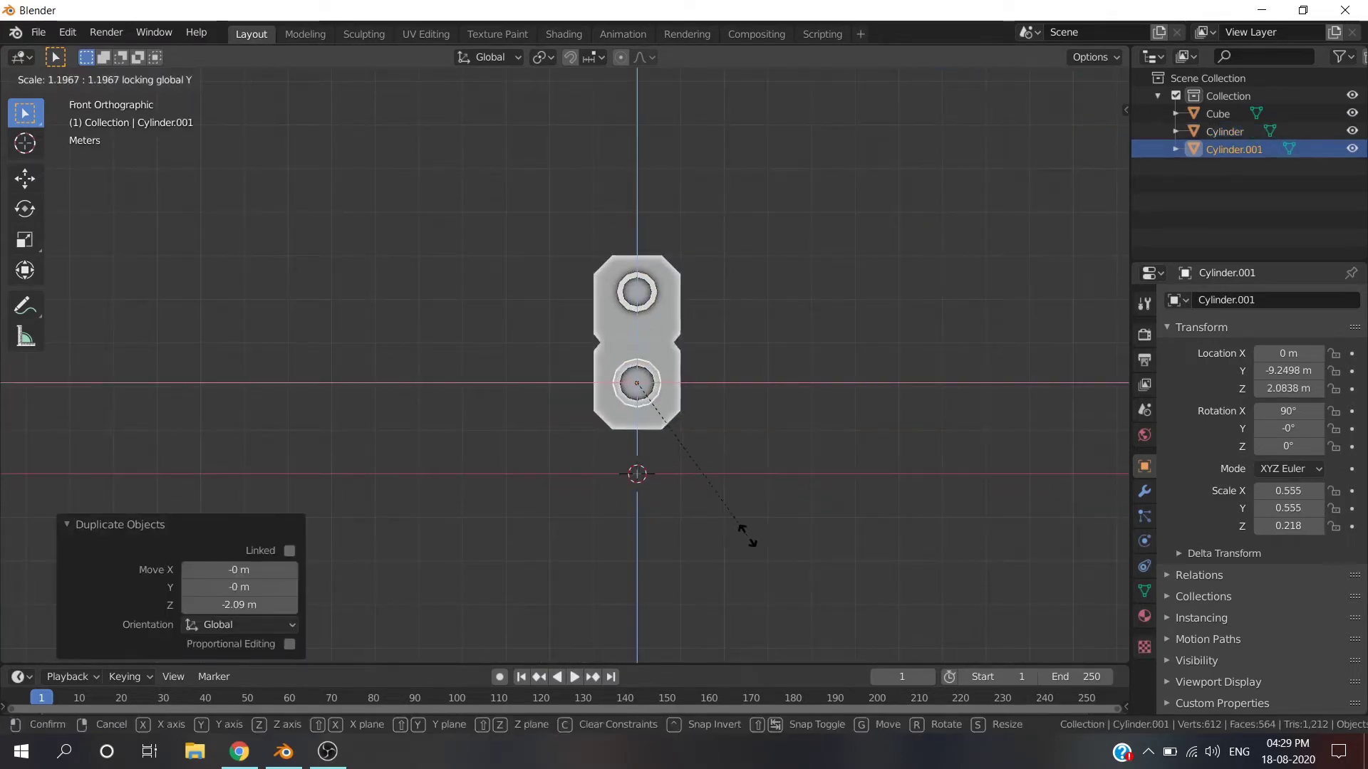
{"action": "left_click", "coordinate": [747, 536]}
{"action": "middle_click_drag", "start_coordinate": [747, 536], "coordinate": [598, 552]}
{"action": "key", "text": "g"}
{"action": "key", "text": "y"}
{"action": "left_click", "coordinate": [792, 587]}
{"action": "middle_click_drag", "start_coordinate": [791, 587], "coordinate": [466, 484]}
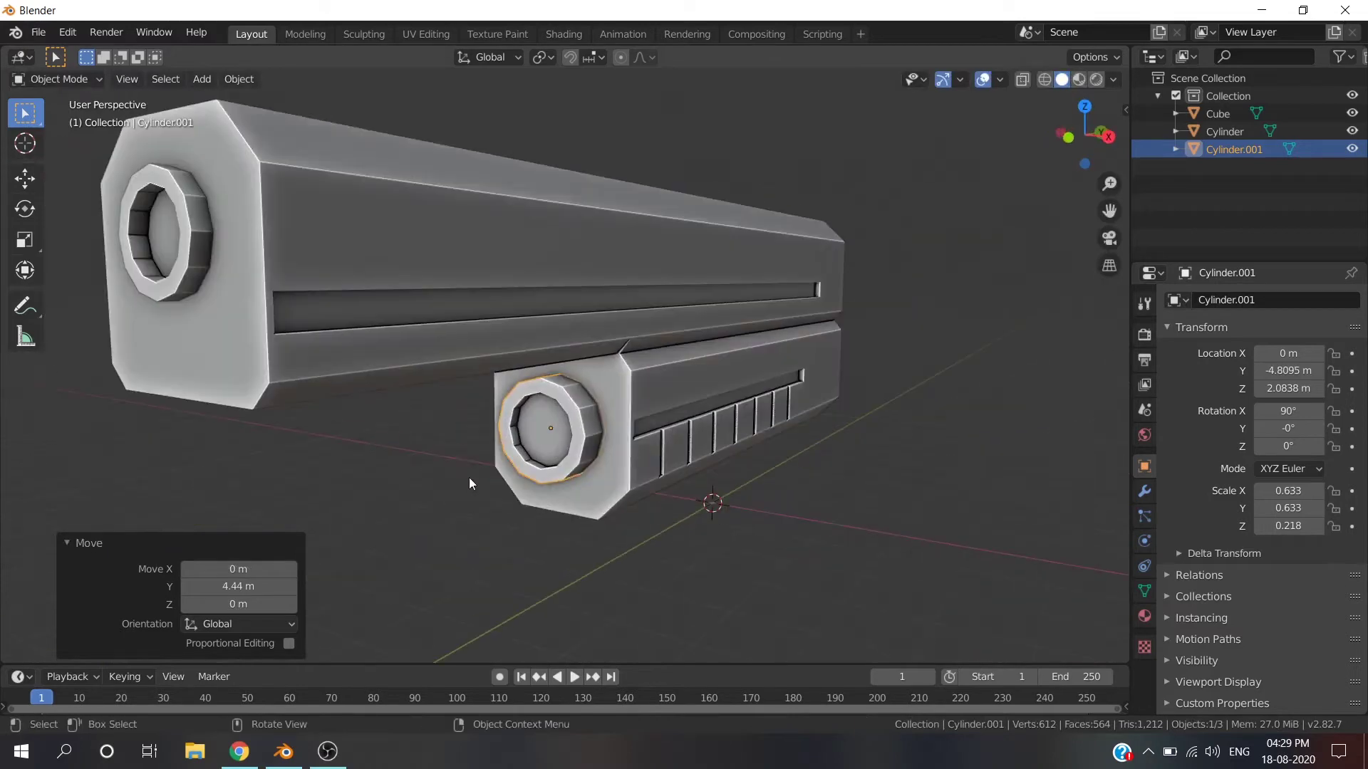
Extrude and shrink the copy's front face, then push it back to recess the lower muzzle.
{"action": "key", "text": "Tab"}
{"action": "scroll", "coordinate": [467, 484], "scroll_direction": "up", "scroll_amount": 3}
{"action": "key", "text": "e"}
{"action": "left_click", "coordinate": [513, 478]}
{"action": "key", "text": "s"}
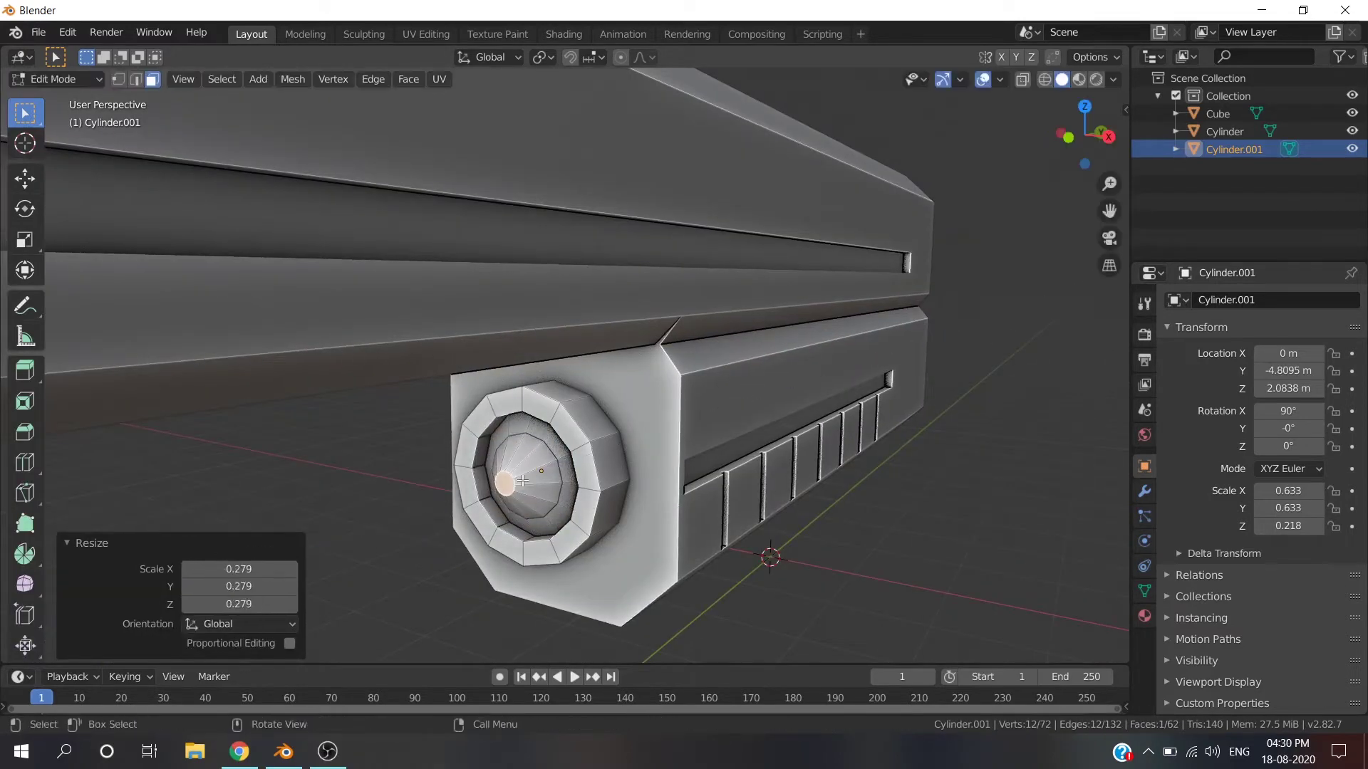
{"action": "key", "text": "e"}
{"action": "left_click", "coordinate": [537, 479]}
{"action": "key", "text": "Tab"}
Deselect the cylinder and orbit around the pistol body.
{"action": "scroll", "coordinate": [511, 477], "scroll_direction": "down", "scroll_amount": 5}
{"action": "scroll", "coordinate": [590, 529], "scroll_direction": "up", "scroll_amount": 1}
{"action": "left_click", "coordinate": [590, 528]}
{"action": "mouse_move", "coordinate": [590, 529]}
{"action": "middle_mouse_down"}
{"action": "mouse_move", "coordinate": [425, 510]}
{"action": "mouse_move", "coordinate": [557, 513]}
{"action": "mouse_move", "coordinate": [593, 533]}
{"action": "mouse_move", "coordinate": [459, 532]}
{"action": "middle_mouse_up"}
{"action": "scroll", "coordinate": [459, 532], "scroll_direction": "up", "scroll_amount": 2}
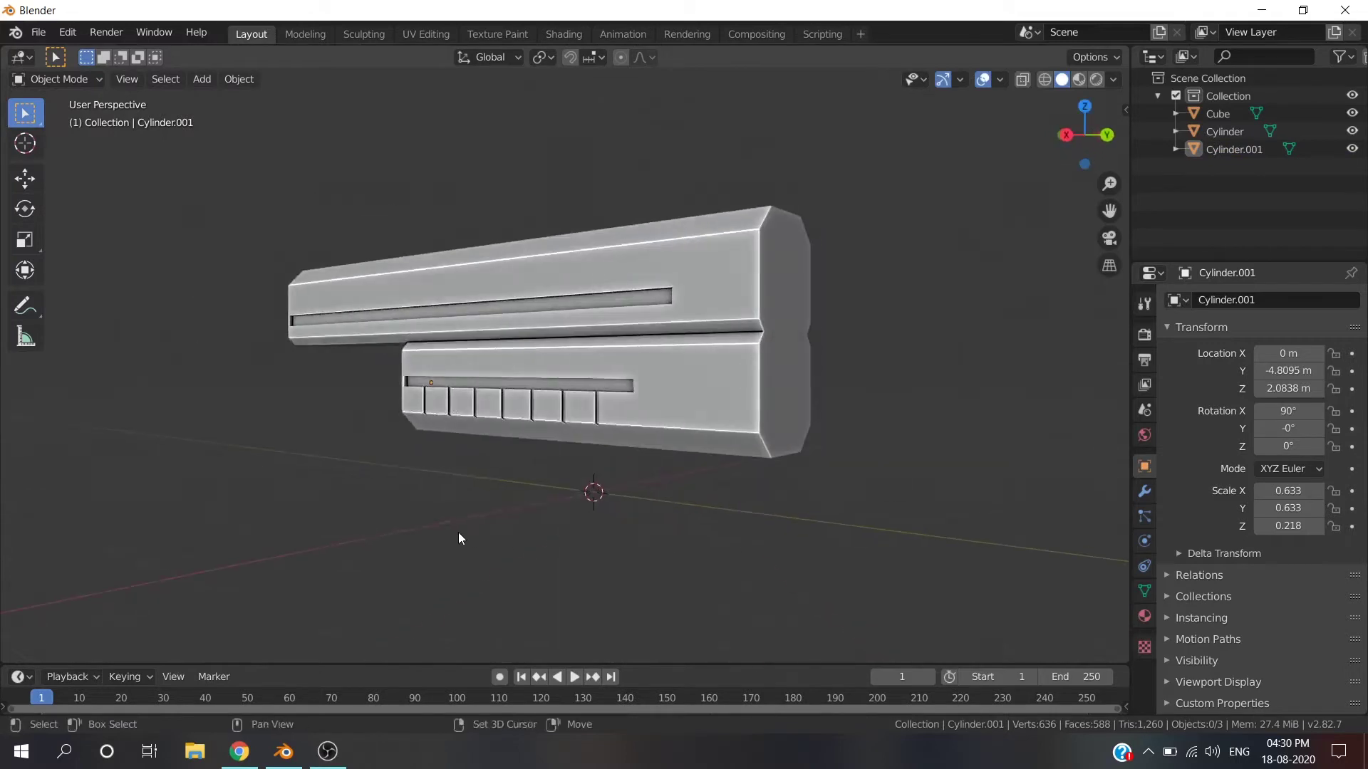
{"action": "key", "text": "shift+a"}
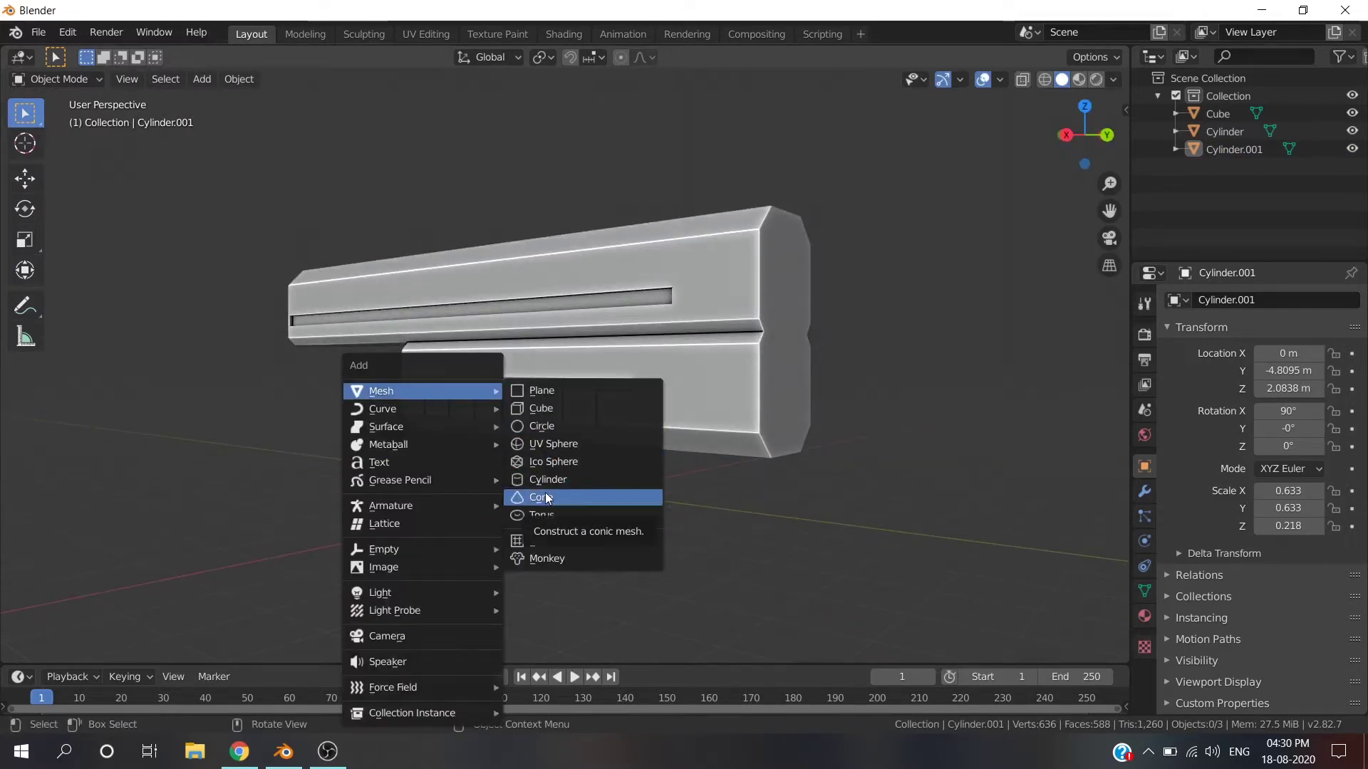
Add a six-sided cylinder and rotate it 90° about the X axis.
{"action": "left_click", "coordinate": [547, 480]}
{"action": "key", "text": "KP_3"}
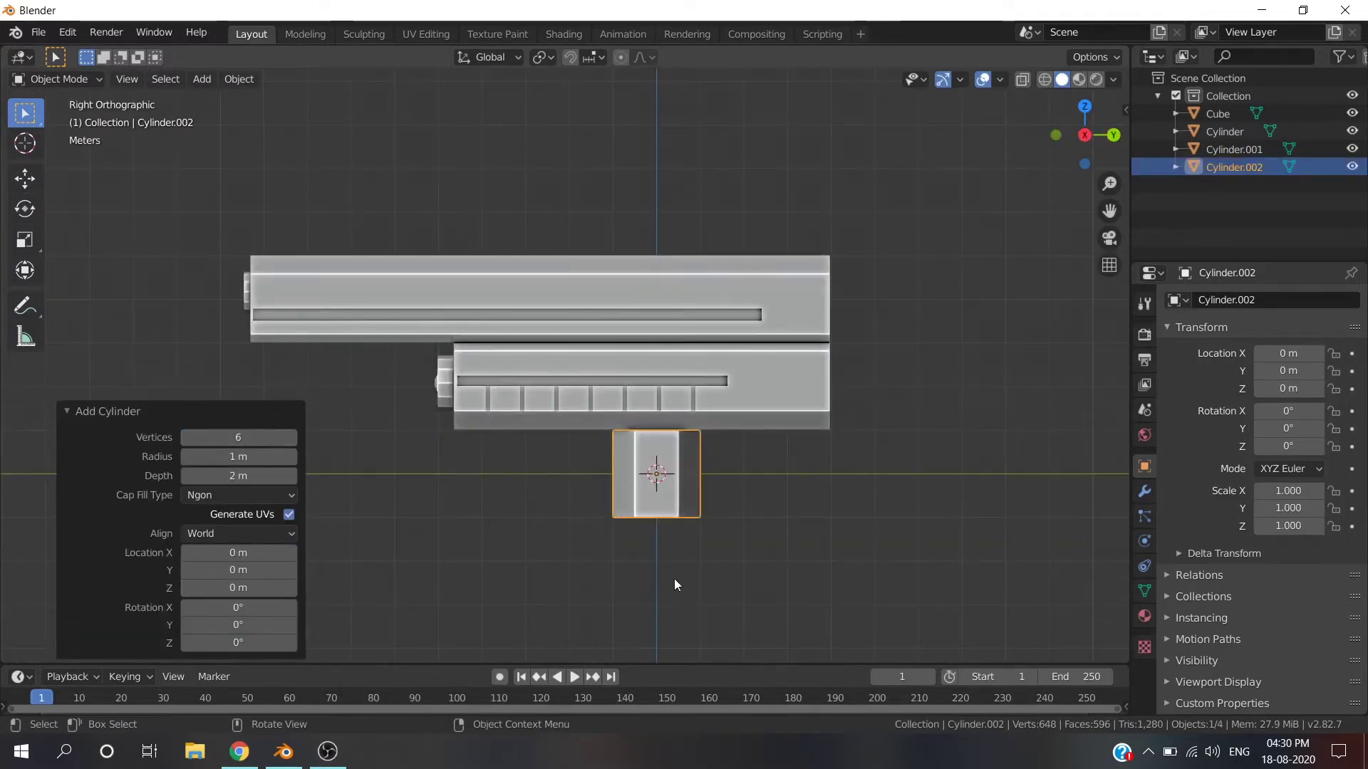
{"action": "key", "text": "r"}
{"action": "key", "text": "x"}
{"action": "key", "text": "9"}
{"action": "key", "text": "0"}
{"action": "key", "text": "Return"}
Move the hexagonal cylinder behind the pistol body and enlarge it.
{"action": "key", "text": "g"}
{"action": "left_click", "coordinate": [894, 464]}
{"action": "key", "text": "s"}
{"action": "left_click", "coordinate": [1041, 495]}
{"action": "key", "text": "g"}
{"action": "left_click", "coordinate": [1072, 511]}
{"action": "mouse_move", "coordinate": [1071, 511]}
{"action": "middle_mouse_down"}
{"action": "mouse_move", "coordinate": [723, 513]}
{"action": "mouse_move", "coordinate": [909, 521]}
{"action": "mouse_move", "coordinate": [915, 545]}
{"action": "mouse_move", "coordinate": [920, 504]}
{"action": "mouse_move", "coordinate": [1080, 527]}
{"action": "mouse_move", "coordinate": [881, 532]}
{"action": "middle_mouse_up"}
Lower the cylinder slightly along Z and slim its profile while keeping its length.
{"action": "key", "text": "g"}
{"action": "key", "text": "z"}
{"action": "left_click", "coordinate": [849, 524]}
{"action": "key", "text": "s"}
{"action": "key", "text": "shift+y"}
{"action": "left_click", "coordinate": [887, 519]}
Extrude one side face of the hexagonal cylinder and scale it inward into an inset.
{"action": "key", "text": "Tab"}
{"action": "scroll", "coordinate": [721, 406], "scroll_direction": "up", "scroll_amount": 3}
{"action": "left_click", "coordinate": [542, 57]}
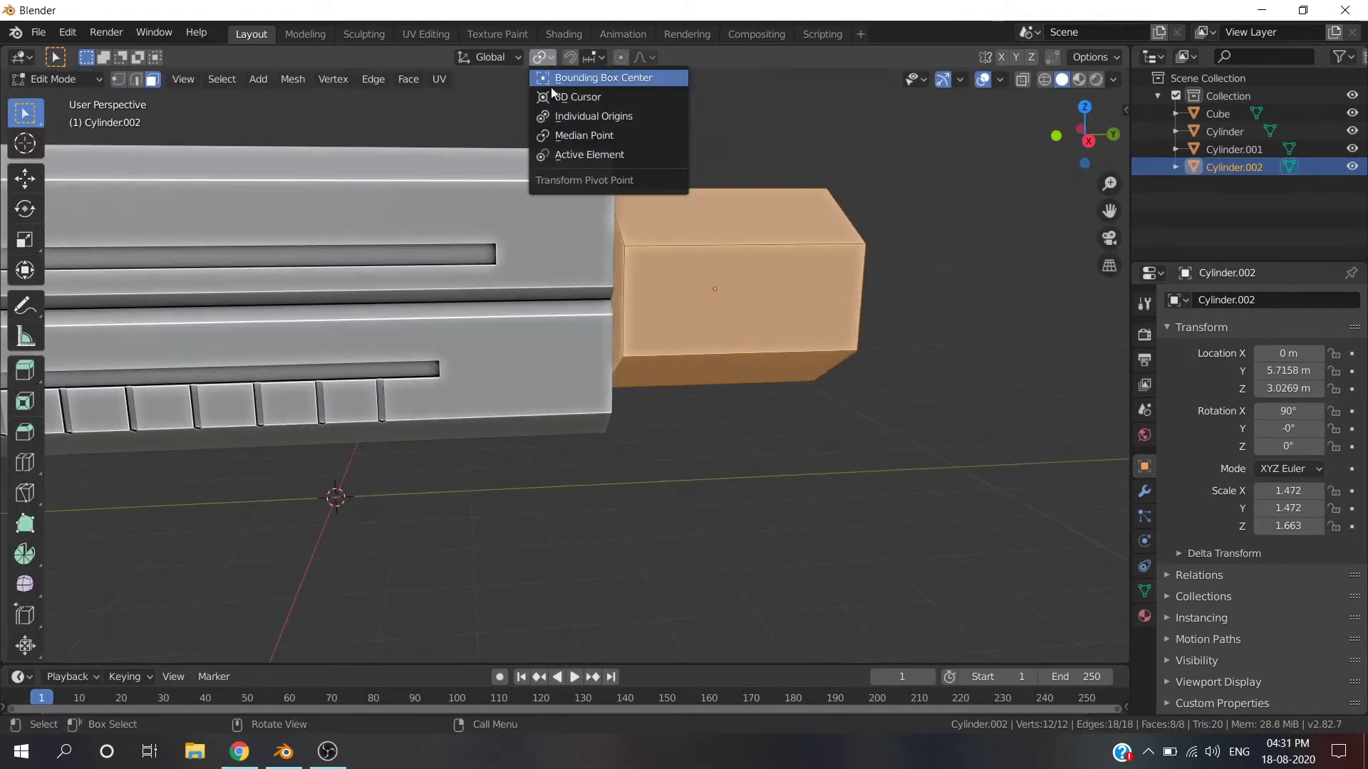
{"action": "mouse_move", "coordinate": [641, 299]}
{"action": "middle_mouse_down"}
{"action": "mouse_move", "coordinate": [582, 296]}
{"action": "mouse_move", "coordinate": [742, 400]}
{"action": "middle_mouse_up"}
{"action": "left_click", "coordinate": [583, 296]}
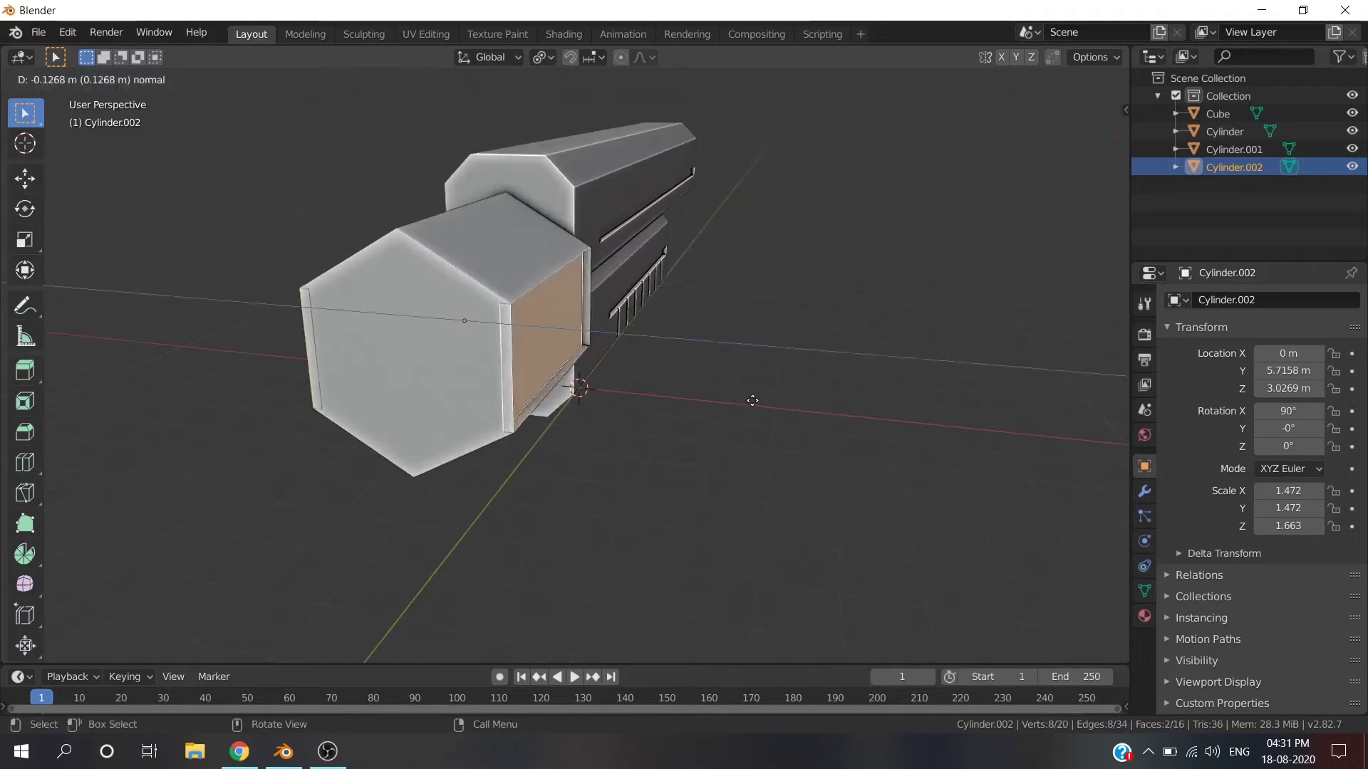
{"action": "key", "text": "e"}
{"action": "left_click", "coordinate": [788, 406]}
{"action": "key", "text": "s"}
{"action": "left_click", "coordinate": [406, 297]}
{"action": "scroll", "coordinate": [734, 343], "scroll_direction": "up", "scroll_amount": 3}
{"action": "left_click", "coordinate": [734, 343]}
Inset the bottom face and another side face with extrude-and-scale.
{"action": "key", "text": "e"}
{"action": "left_click", "coordinate": [818, 473]}
{"action": "key", "text": "s"}
{"action": "left_click", "coordinate": [882, 467]}
{"action": "mouse_move", "coordinate": [882, 468]}
{"action": "middle_mouse_down"}
{"action": "mouse_move", "coordinate": [775, 446]}
{"action": "mouse_move", "coordinate": [534, 336]}
{"action": "mouse_move", "coordinate": [712, 550]}
{"action": "middle_mouse_up"}
{"action": "left_click", "coordinate": [504, 314]}
{"action": "key", "text": "e"}
{"action": "right_click", "coordinate": [713, 550]}
{"action": "key", "text": "s"}
{"action": "left_click", "coordinate": [686, 356]}
Extrude the inset side faces outward as raised panels and return to object mode.
{"action": "mouse_move", "coordinate": [687, 357]}
{"action": "middle_mouse_down"}
{"action": "mouse_move", "coordinate": [626, 400]}
{"action": "mouse_move", "coordinate": [452, 342]}
{"action": "mouse_move", "coordinate": [232, 525]}
{"action": "mouse_move", "coordinate": [669, 377]}
{"action": "mouse_move", "coordinate": [905, 550]}
{"action": "middle_mouse_up"}
{"action": "left_click", "coordinate": [669, 377], "text": "shift"}
{"action": "key", "text": "e"}
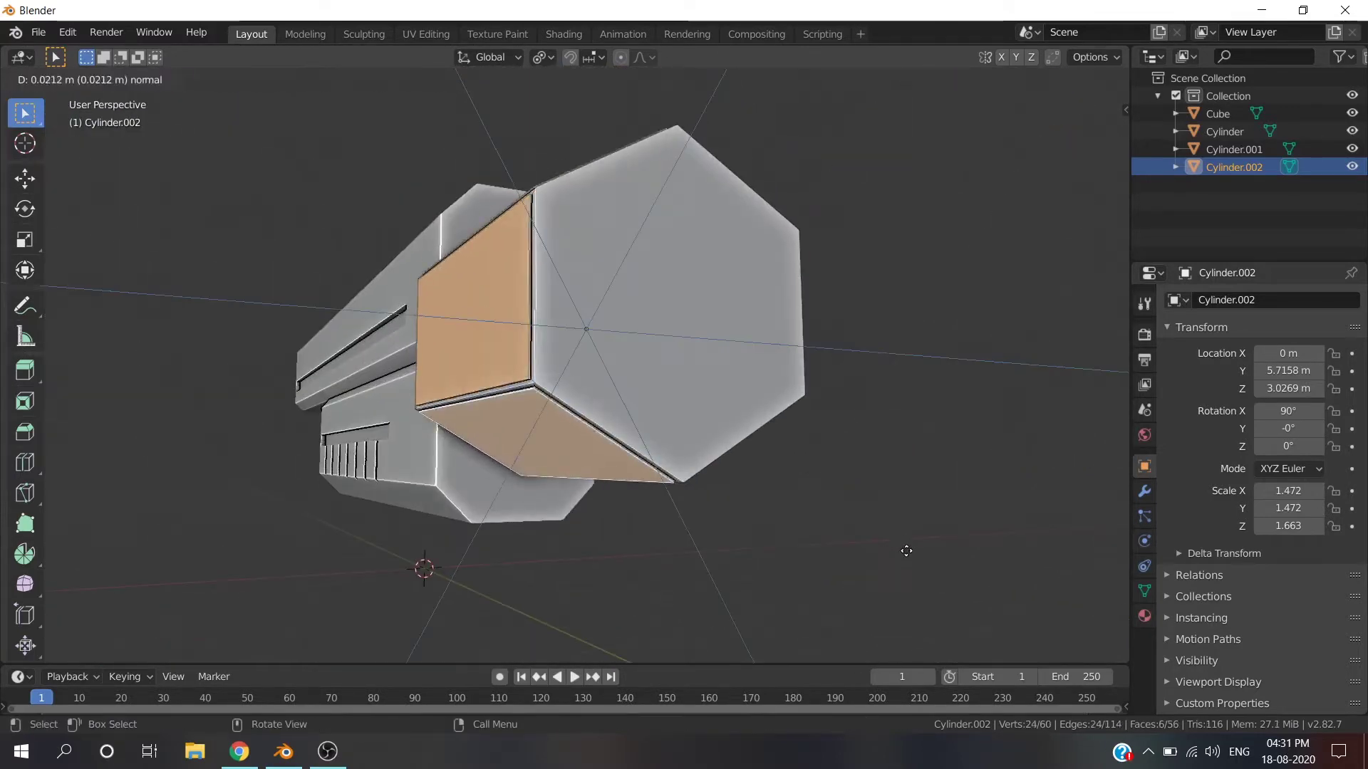
{"action": "left_click", "coordinate": [915, 550]}
{"action": "key", "text": "Tab"}
{"action": "middle_click_drag", "start_coordinate": [757, 498], "coordinate": [852, 440]}
{"action": "left_click", "coordinate": [531, 379]}
In the back view, knife-cut a horizontal line across the pistol body's rear face.
{"action": "key", "text": "Tab"}
{"action": "middle_click_drag", "start_coordinate": [531, 379], "coordinate": [515, 342]}
{"action": "key", "text": "KP_1"}
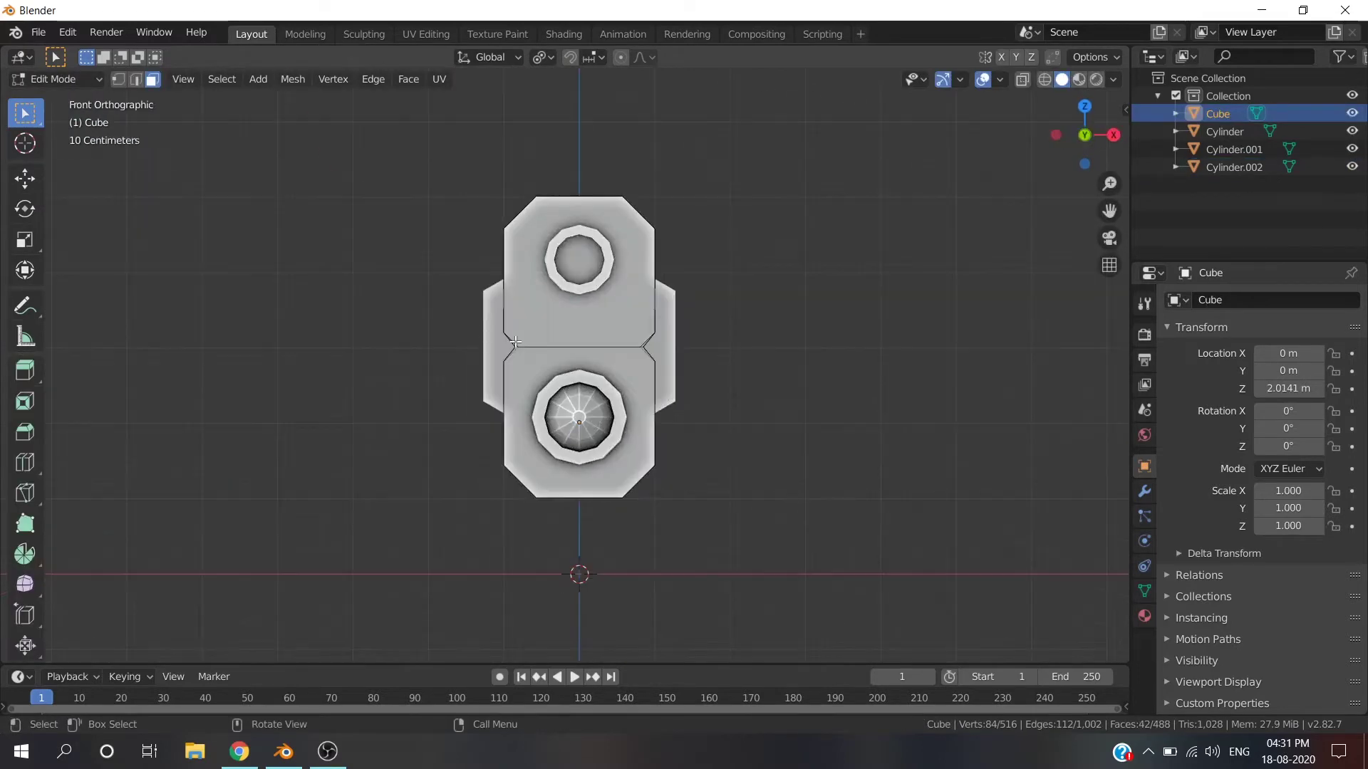
{"action": "key", "text": "ctrl+KP_1"}
{"action": "middle_click_drag", "start_coordinate": [453, 216], "coordinate": [453, 299], "text": "shift"}
{"action": "key", "text": "k"}
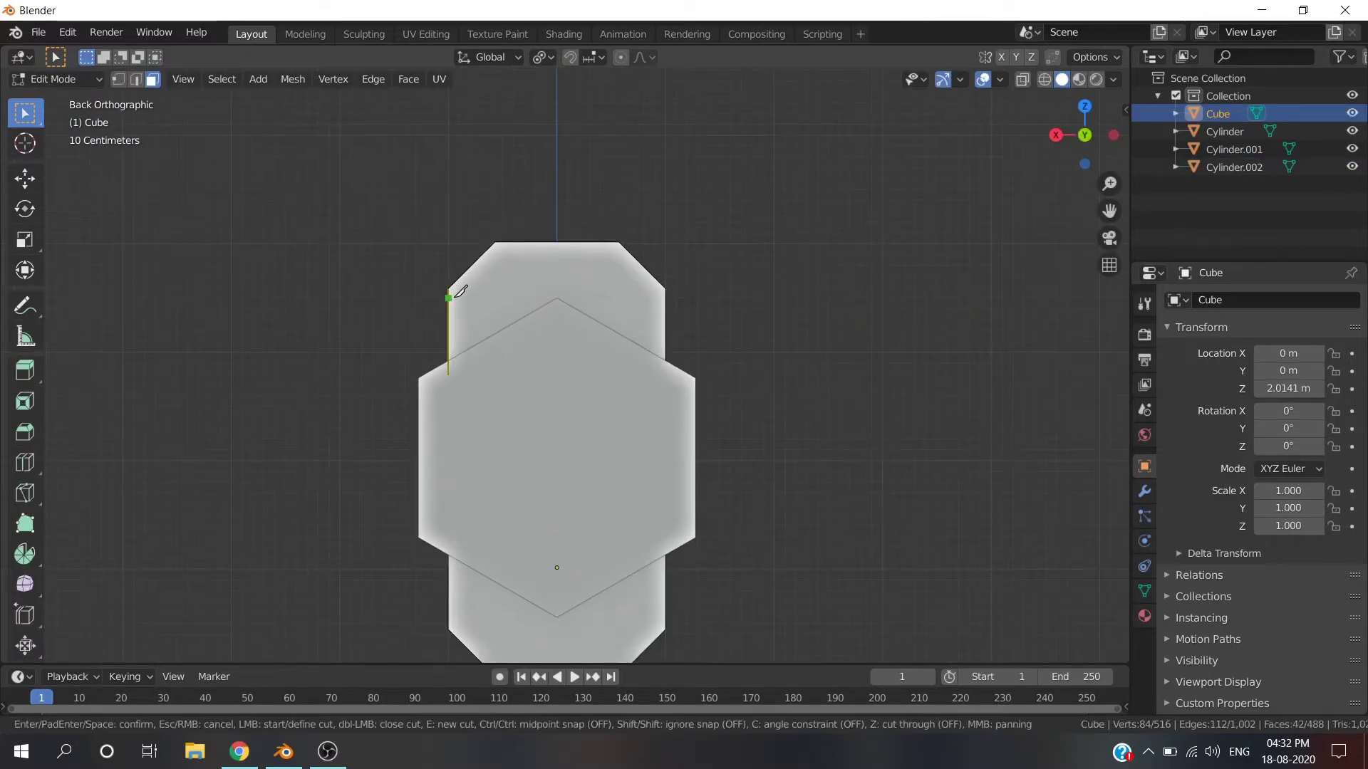
{"action": "key", "text": "Return"}
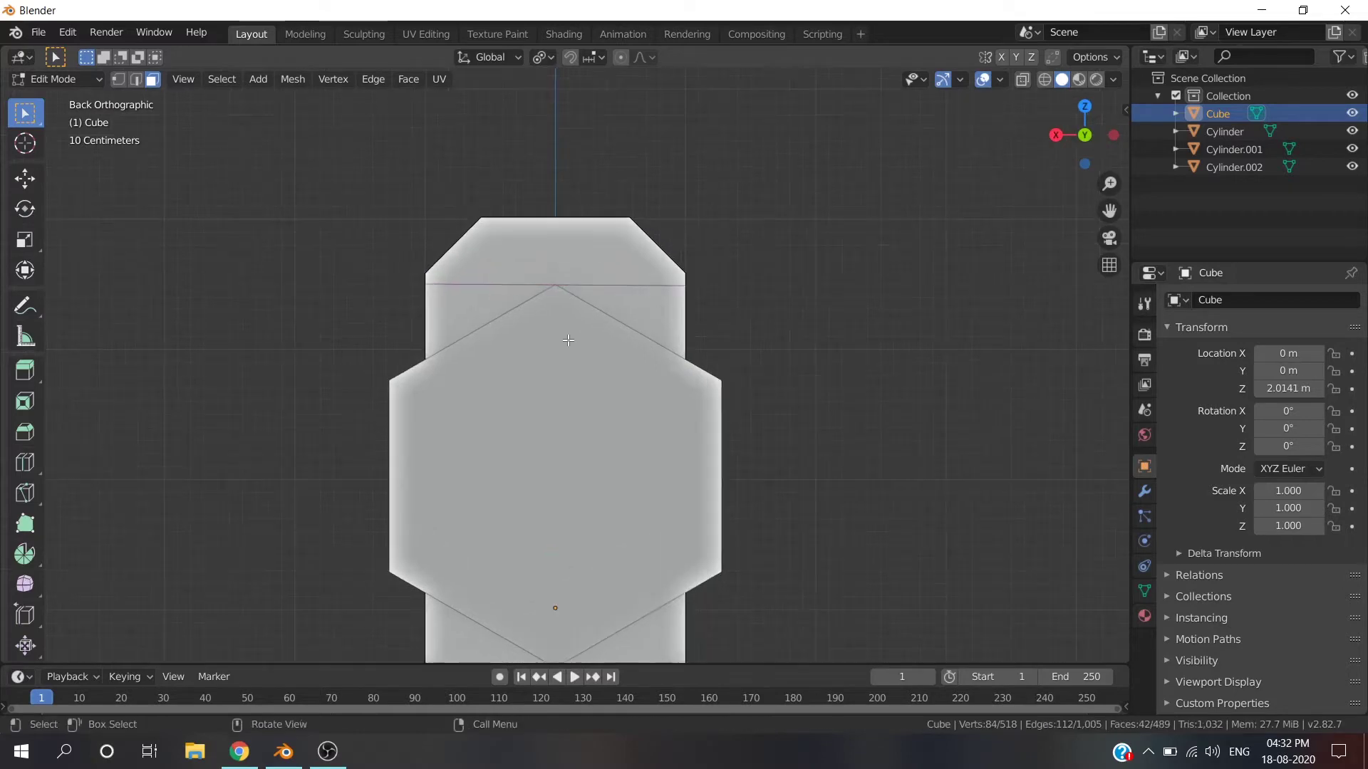
Lower the new horizontal edge slightly along the Z axis.
{"action": "scroll", "coordinate": [415, 453], "scroll_direction": "up", "scroll_amount": 1}
{"action": "scroll", "coordinate": [415, 452], "scroll_direction": "up", "scroll_amount": 2}
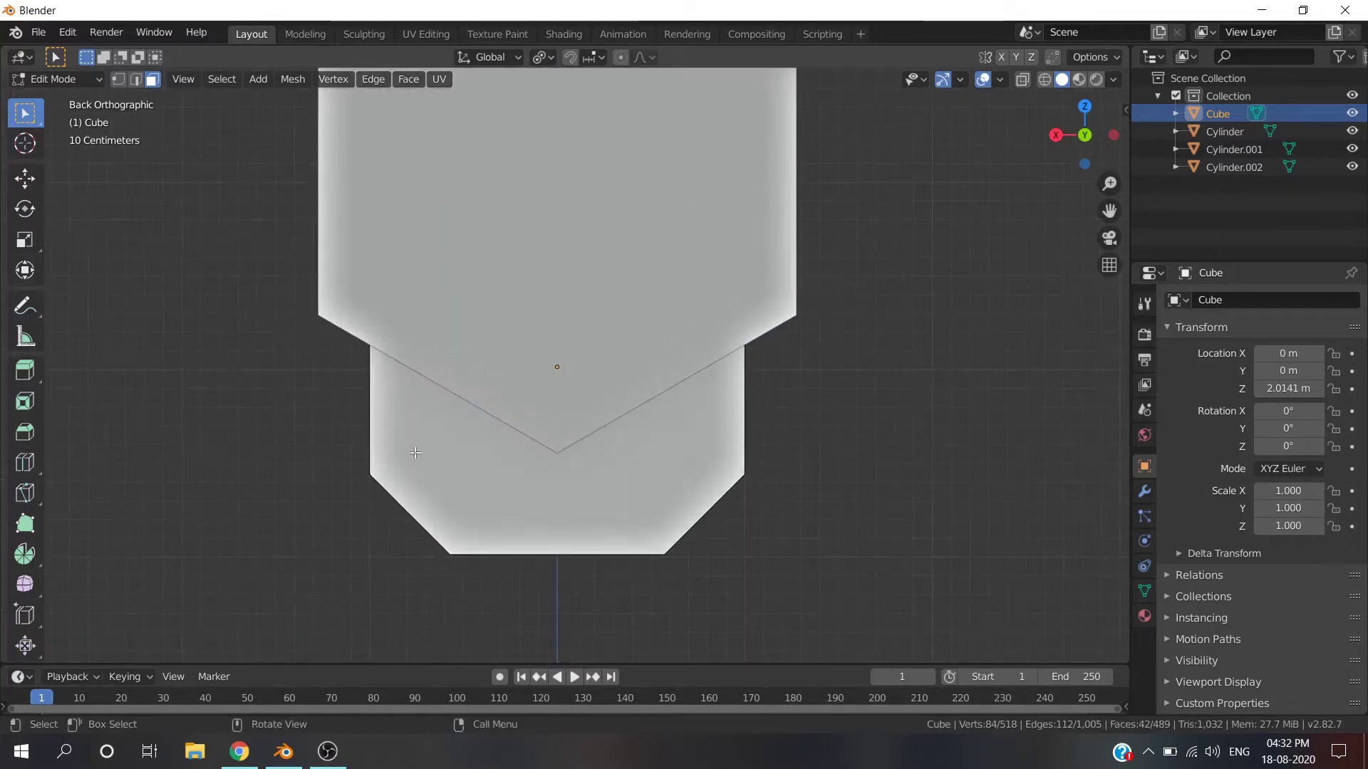
{"action": "left_click", "coordinate": [637, 447]}
{"action": "key", "text": "g"}
{"action": "key", "text": "z"}
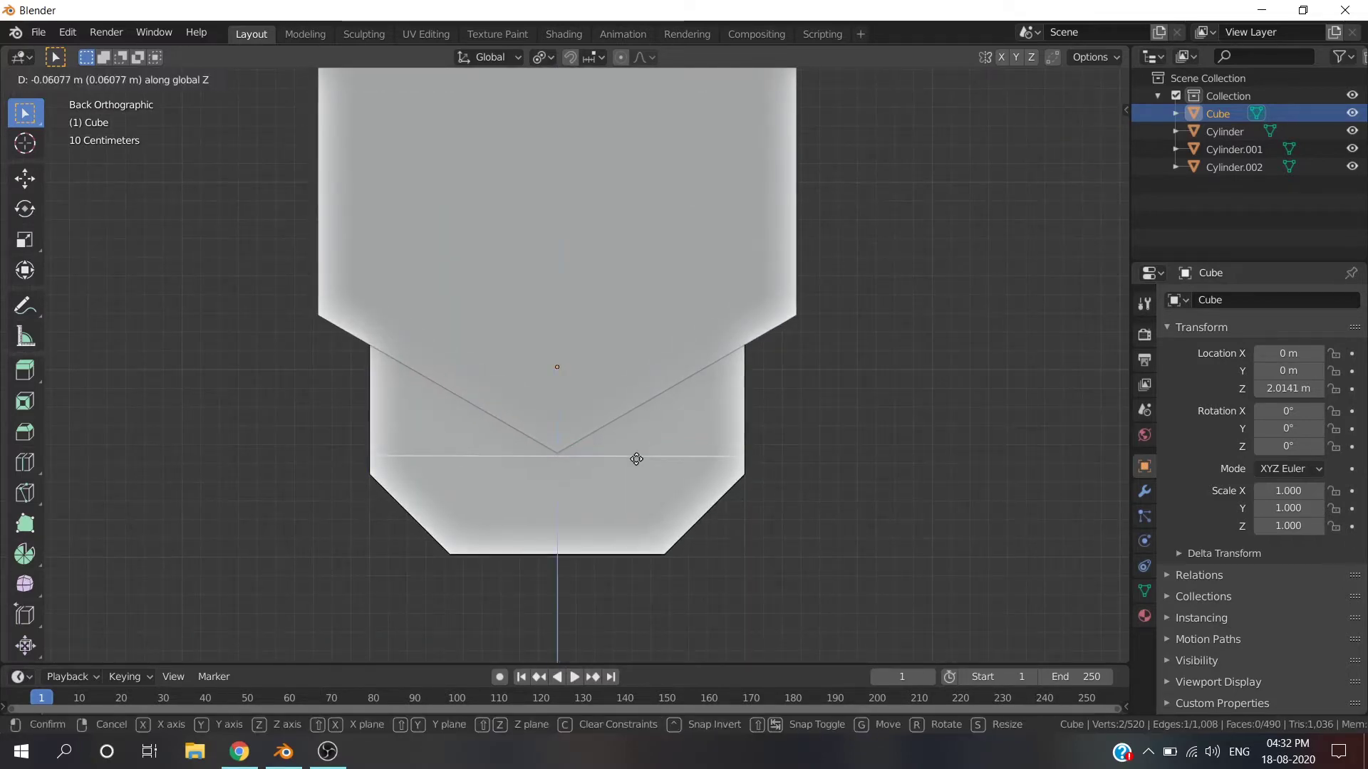
{"action": "left_click", "coordinate": [638, 457]}
Switch to face selection and select the body's rear end face.
{"action": "middle_click_drag", "start_coordinate": [577, 219], "coordinate": [599, 473], "text": "shift"}
{"action": "key", "text": "3"}
{"action": "middle_click_drag", "start_coordinate": [612, 150], "coordinate": [534, 427]}
{"action": "scroll", "coordinate": [534, 427], "scroll_direction": "down", "scroll_amount": 3}
{"action": "left_click", "coordinate": [534, 428]}
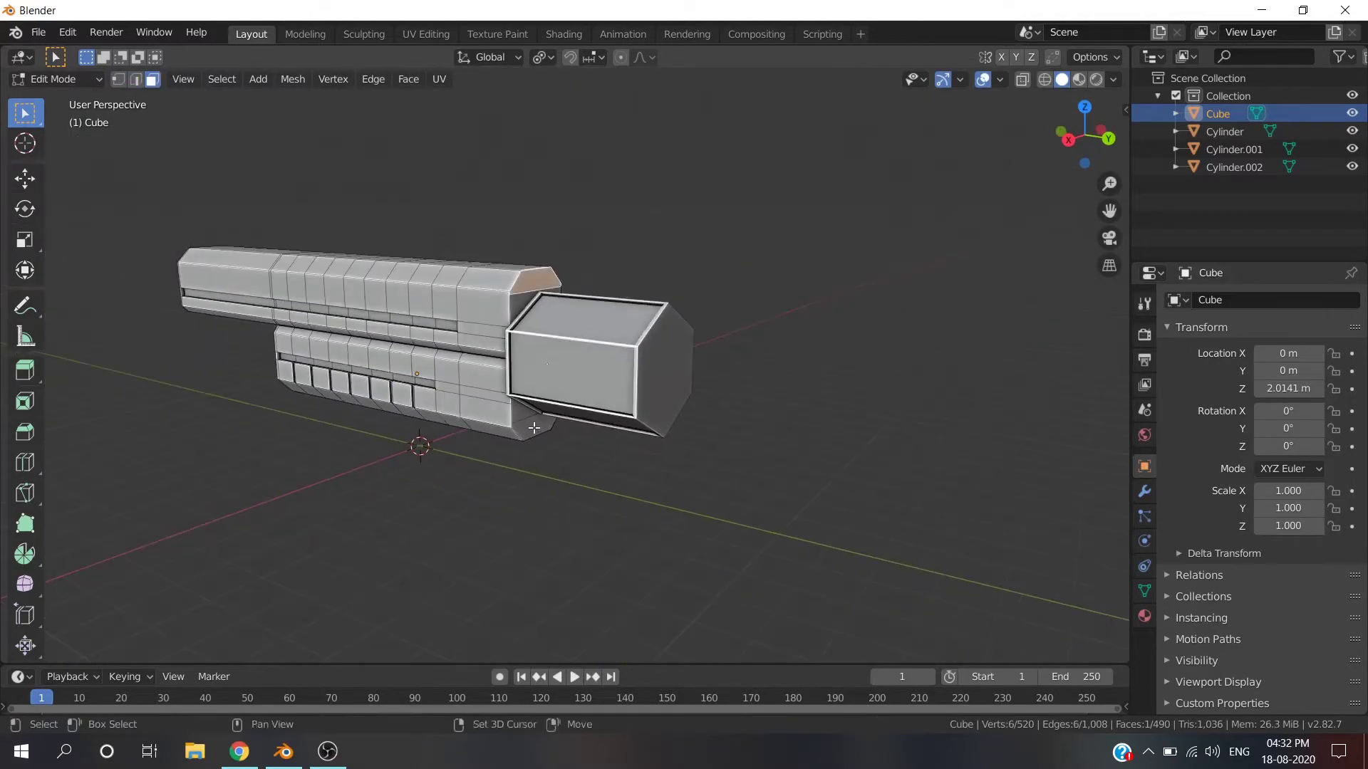
Extrude the rear face back over the cylinder and add an edge loop on the extension.
{"action": "scroll", "coordinate": [534, 428], "scroll_direction": "down", "scroll_amount": 2}
{"action": "key", "text": "e"}
{"action": "left_click", "coordinate": [659, 449]}
{"action": "key", "text": "KP_3"}
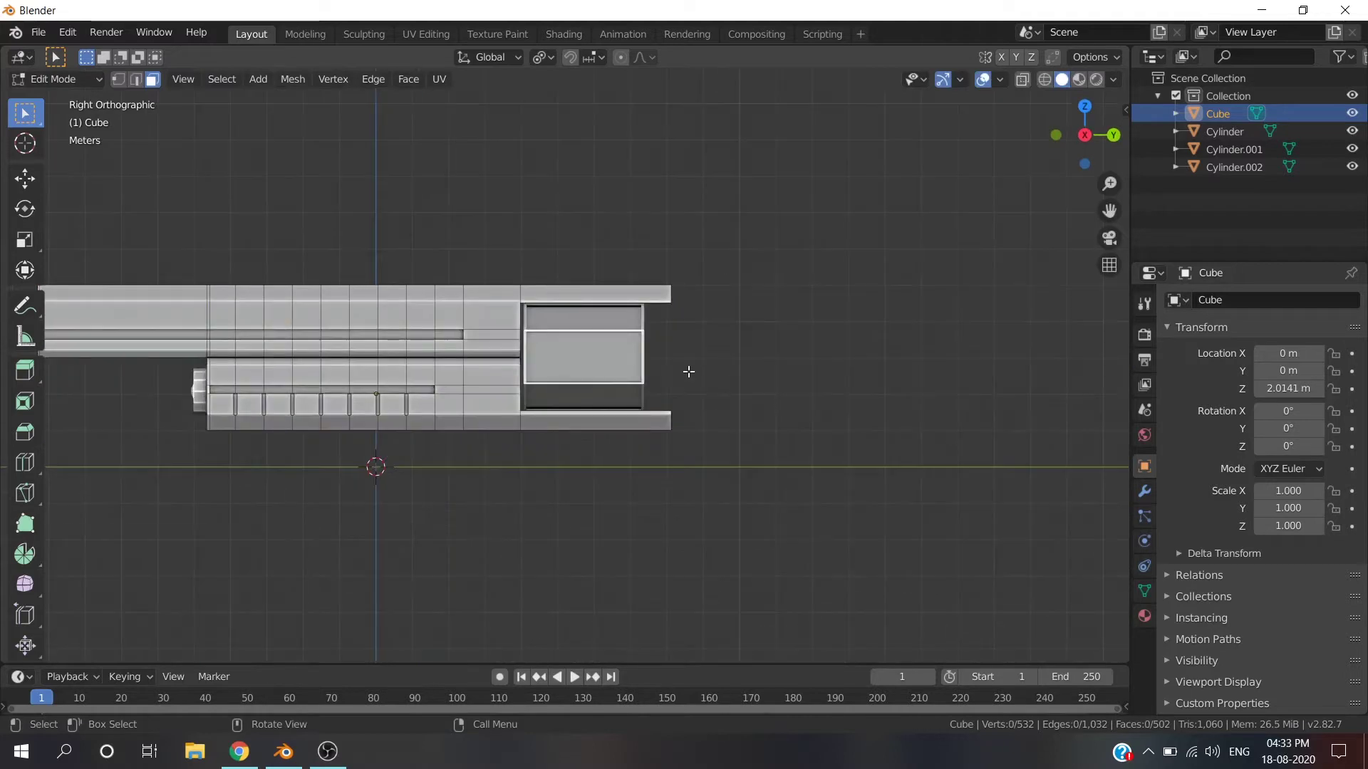
{"action": "key", "text": "ctrl+r"}
{"action": "left_click", "coordinate": [659, 291]}
{"action": "left_click", "coordinate": [711, 298]}
Slide the new edge loops into position to frame an inset side panel.
{"action": "scroll", "coordinate": [710, 297], "scroll_direction": "up", "scroll_amount": 2}
{"action": "scroll", "coordinate": [669, 385], "scroll_direction": "up", "scroll_amount": 1}
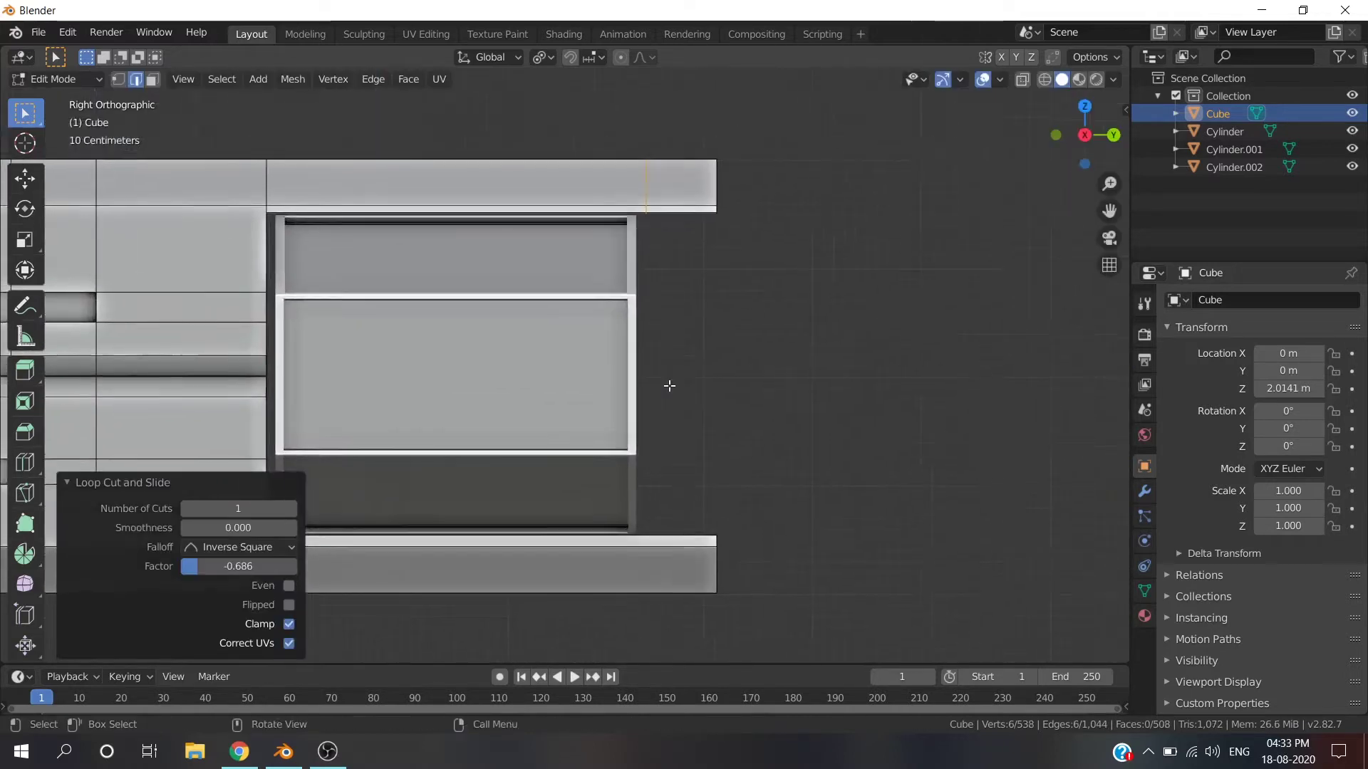
{"action": "scroll", "coordinate": [669, 385], "scroll_direction": "up", "scroll_amount": 1}
{"action": "key", "text": "g"}
{"action": "left_click", "coordinate": [640, 369]}
{"action": "scroll", "coordinate": [639, 369], "scroll_direction": "down", "scroll_amount": 2}
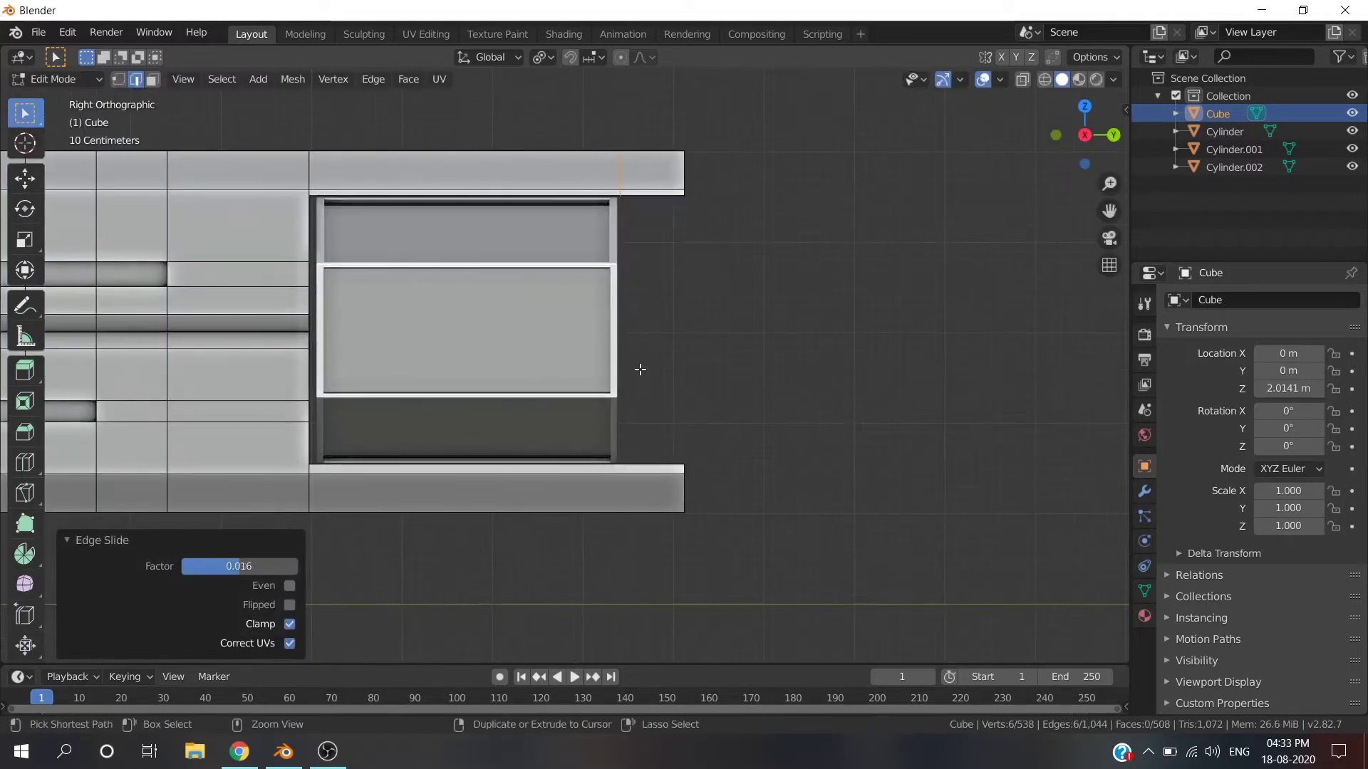
{"action": "key", "text": "g"}
{"action": "key", "text": "g"}
{"action": "left_click", "coordinate": [640, 450]}
{"action": "scroll", "coordinate": [640, 450], "scroll_direction": "up", "scroll_amount": 2}
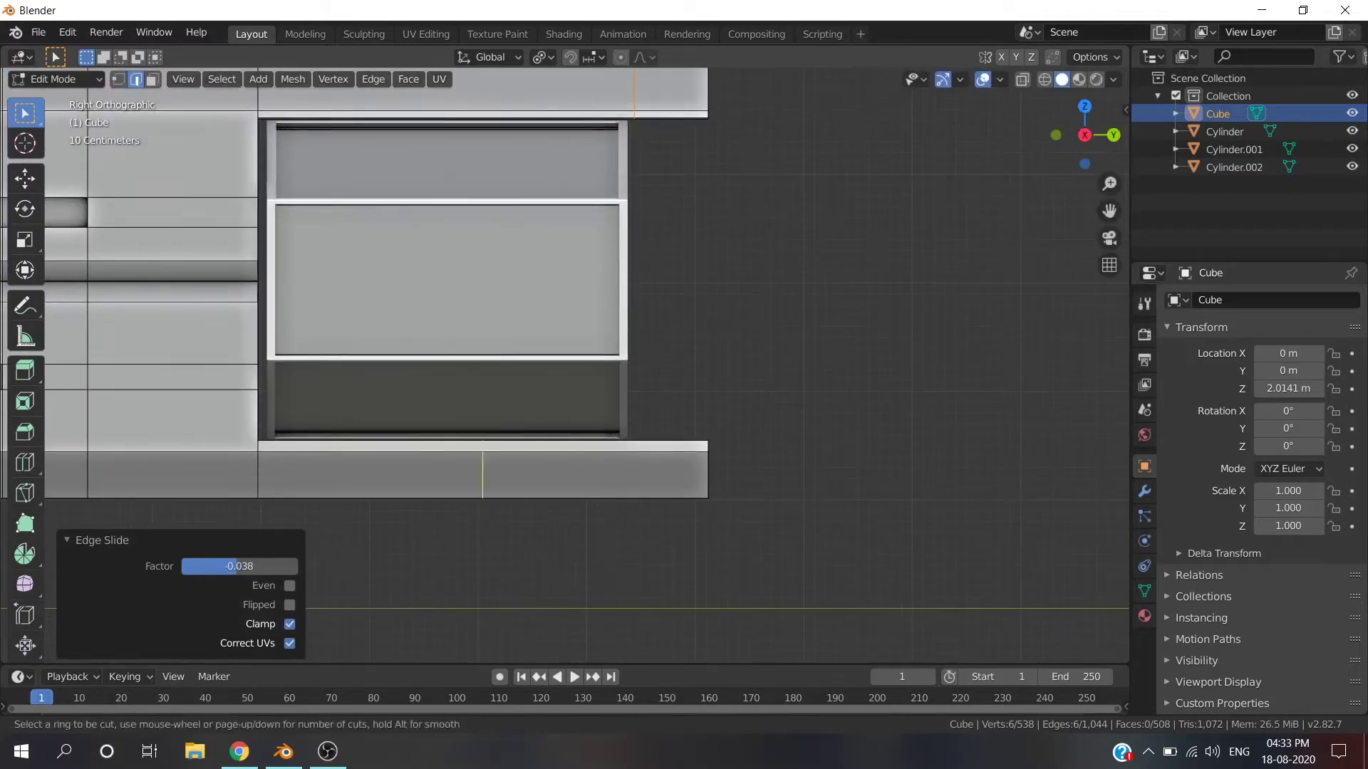
{"action": "key", "text": "g"}
{"action": "key", "text": "g"}
{"action": "right_click", "coordinate": [777, 489]}
Fill the open faces of the extended frame around the cylinder.
{"action": "middle_click_drag", "start_coordinate": [784, 458], "coordinate": [639, 323]}
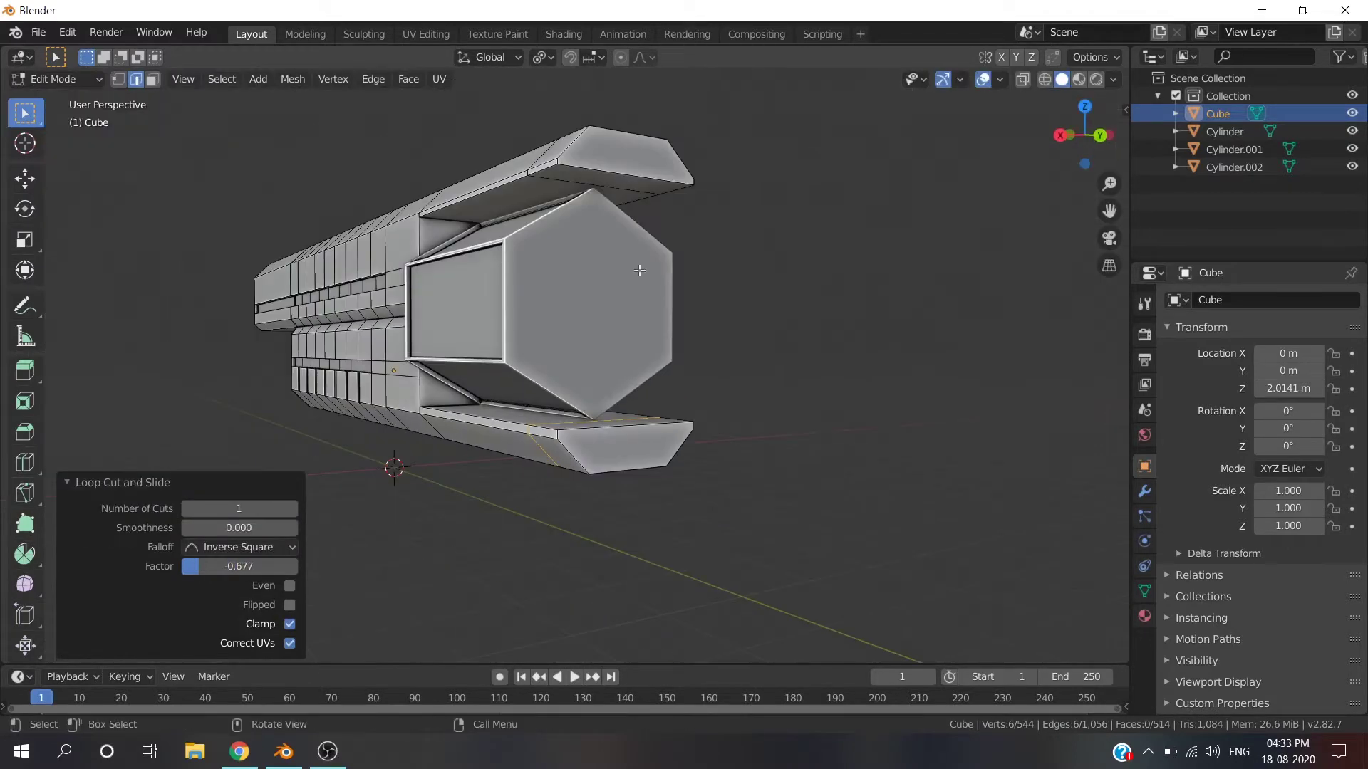
{"action": "left_click", "coordinate": [660, 432]}
{"action": "key", "text": "f"}
{"action": "mouse_move", "coordinate": [648, 461]}
{"action": "middle_mouse_down"}
{"action": "mouse_move", "coordinate": [669, 125]}
{"action": "mouse_move", "coordinate": [663, 335]}
{"action": "mouse_move", "coordinate": [647, 370]}
{"action": "middle_mouse_up"}
{"action": "scroll", "coordinate": [670, 125], "scroll_direction": "up", "scroll_amount": 2}
{"action": "key", "text": "f"}
{"action": "left_click", "coordinate": [673, 342]}
{"action": "mouse_move", "coordinate": [662, 188]}
{"action": "middle_mouse_down"}
{"action": "mouse_move", "coordinate": [664, 255]}
{"action": "mouse_move", "coordinate": [878, 299]}
{"action": "mouse_move", "coordinate": [929, 353]}
{"action": "mouse_move", "coordinate": [830, 372]}
{"action": "mouse_move", "coordinate": [854, 362]}
{"action": "mouse_move", "coordinate": [809, 339]}
{"action": "mouse_move", "coordinate": [779, 388]}
{"action": "middle_mouse_up"}
{"action": "key", "text": "f"}
{"action": "scroll", "coordinate": [664, 254], "scroll_direction": "down", "scroll_amount": 5}
Return to Object Mode and add a six-sided cylinder (radius 1 m, depth 2 m).
{"action": "key", "text": "alt+a"}
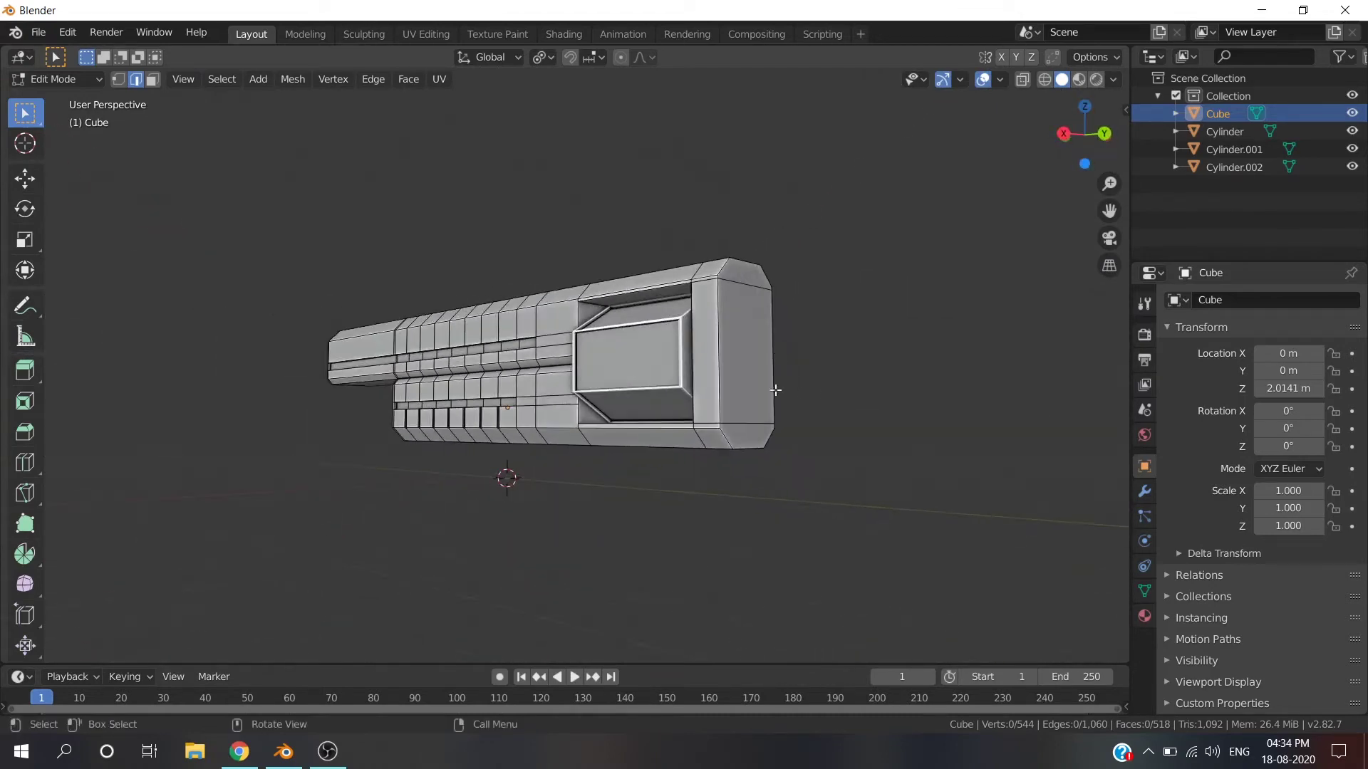
{"action": "key", "text": "Tab"}
{"action": "scroll", "coordinate": [781, 399], "scroll_direction": "up", "scroll_amount": 3}
{"action": "key", "text": "shift+a"}
{"action": "left_click", "coordinate": [873, 479]}
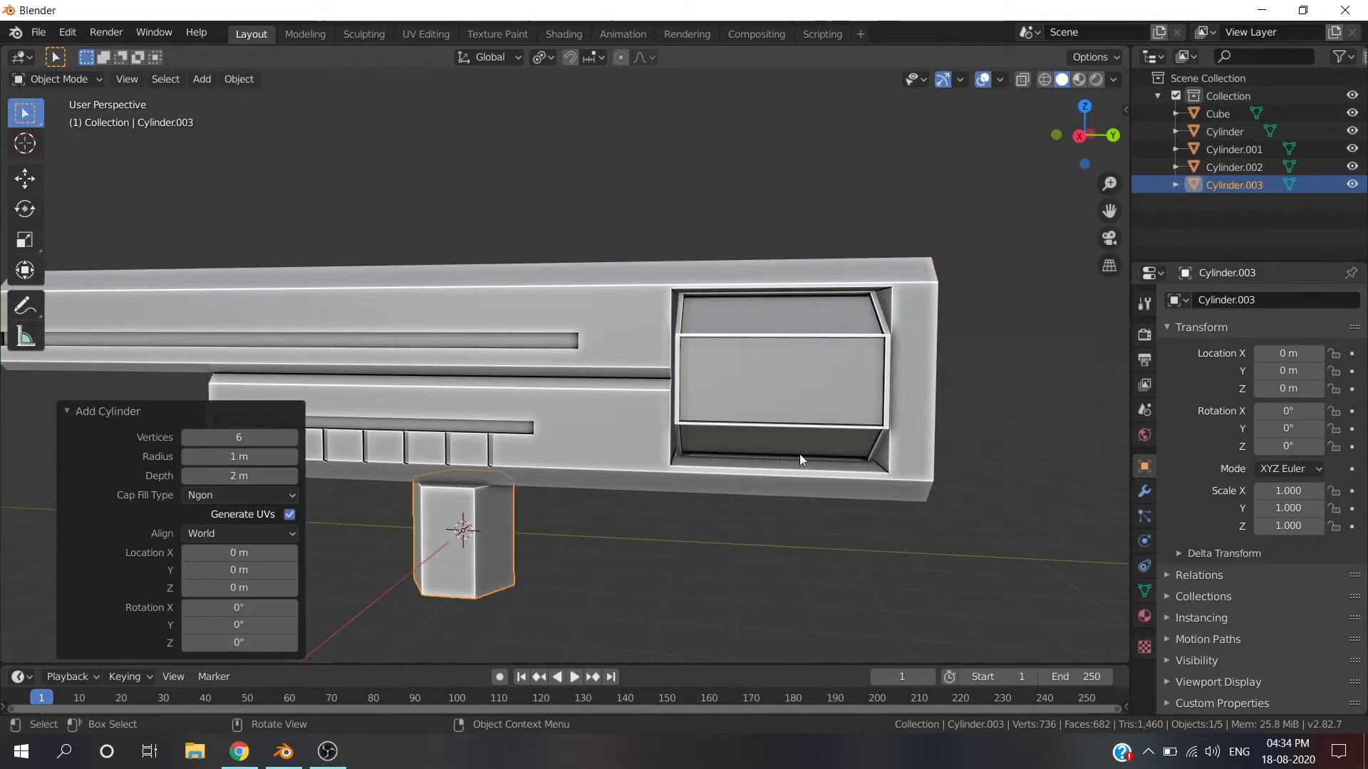
Give the cylinder 18 sides and rotate it 90° around the X axis.
{"action": "key", "text": "Return"}
{"action": "key", "text": "KP_3"}
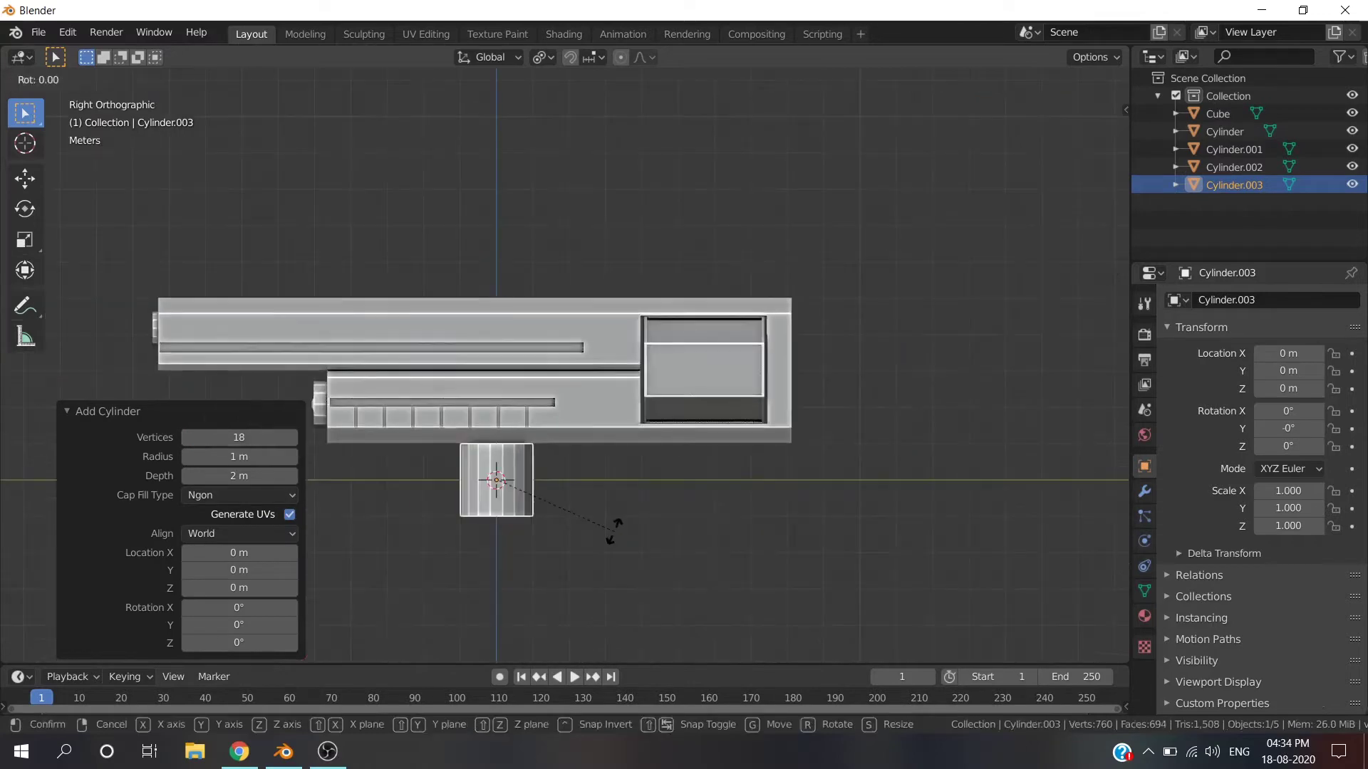
{"action": "key", "text": "r"}
{"action": "key", "text": "x"}
{"action": "key", "text": "9"}
{"action": "key", "text": "0"}
{"action": "key", "text": "Return"}
Shrink the cylinder to 0.311 and stretch it along the Y axis.
{"action": "key", "text": "s"}
{"action": "left_click", "coordinate": [552, 491]}
{"action": "key", "text": "s"}
{"action": "key", "text": "y"}
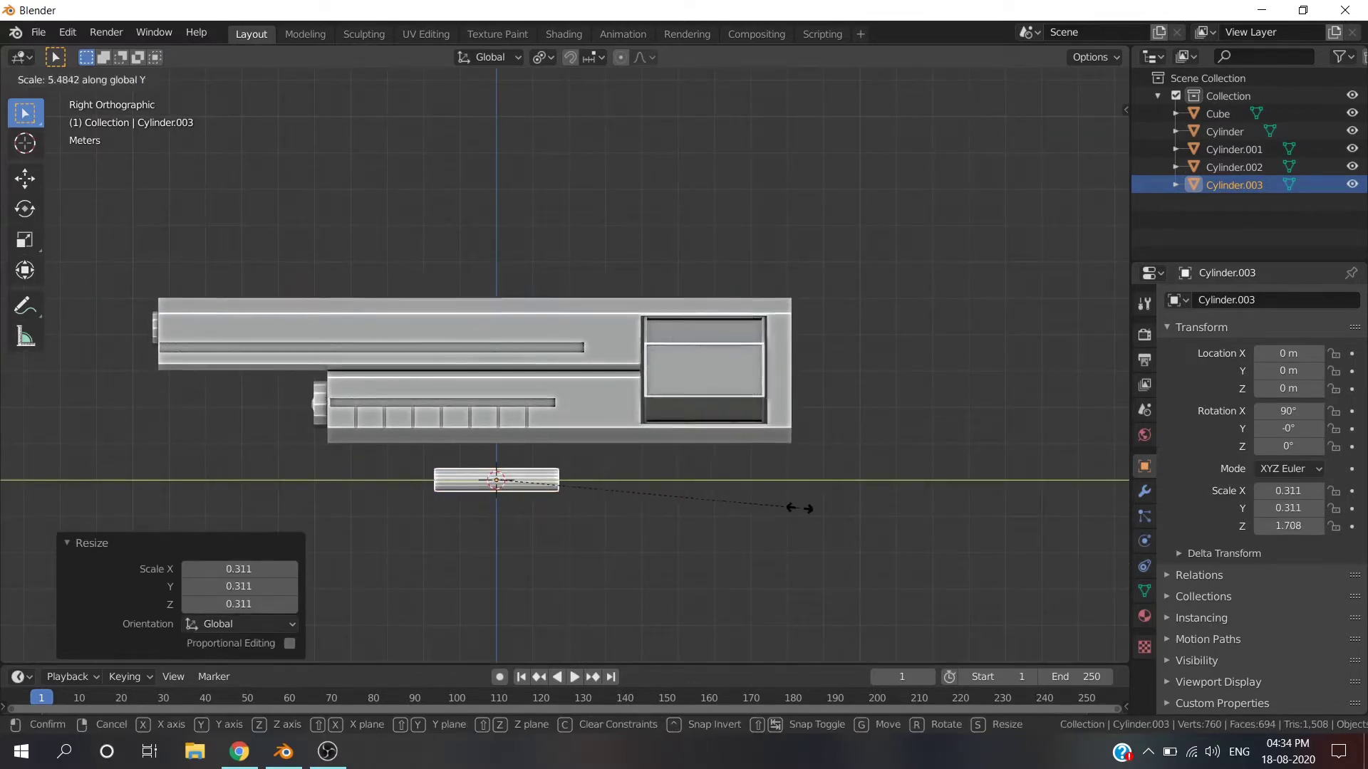
{"action": "left_click", "coordinate": [819, 509]}
Seat the cylinder inside the drum opening and lengthen it slightly.
{"action": "key", "text": "g"}
{"action": "left_click", "coordinate": [1027, 397]}
{"action": "mouse_move", "coordinate": [921, 399]}
{"action": "middle_mouse_down"}
{"action": "mouse_move", "coordinate": [922, 421]}
{"action": "mouse_move", "coordinate": [905, 420]}
{"action": "mouse_move", "coordinate": [865, 400]}
{"action": "mouse_move", "coordinate": [612, 376]}
{"action": "mouse_move", "coordinate": [780, 399]}
{"action": "mouse_move", "coordinate": [747, 349]}
{"action": "mouse_move", "coordinate": [535, 424]}
{"action": "middle_mouse_up"}
{"action": "key", "text": "s"}
{"action": "left_click", "coordinate": [904, 429]}
Edit the pistol body in face mode and add a loop cut around its rear end.
{"action": "left_click", "coordinate": [747, 349]}
{"action": "key", "text": "Tab"}
{"action": "key", "text": "Escape"}
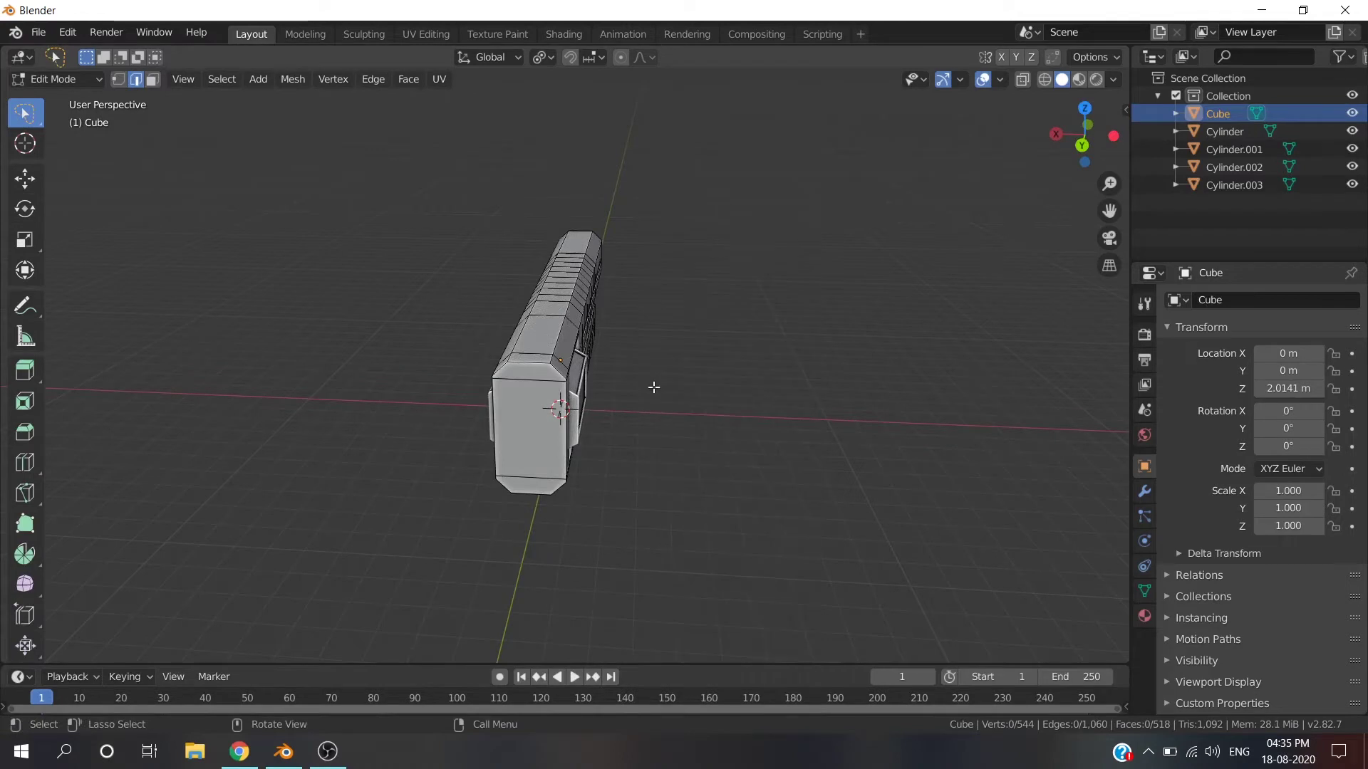
{"action": "key", "text": "3"}
{"action": "mouse_move", "coordinate": [651, 387]}
{"action": "middle_mouse_down"}
{"action": "mouse_move", "coordinate": [513, 443]}
{"action": "mouse_move", "coordinate": [681, 395]}
{"action": "middle_mouse_up"}
{"action": "key", "text": "ctrl+r"}
{"action": "left_click", "coordinate": [684, 381]}
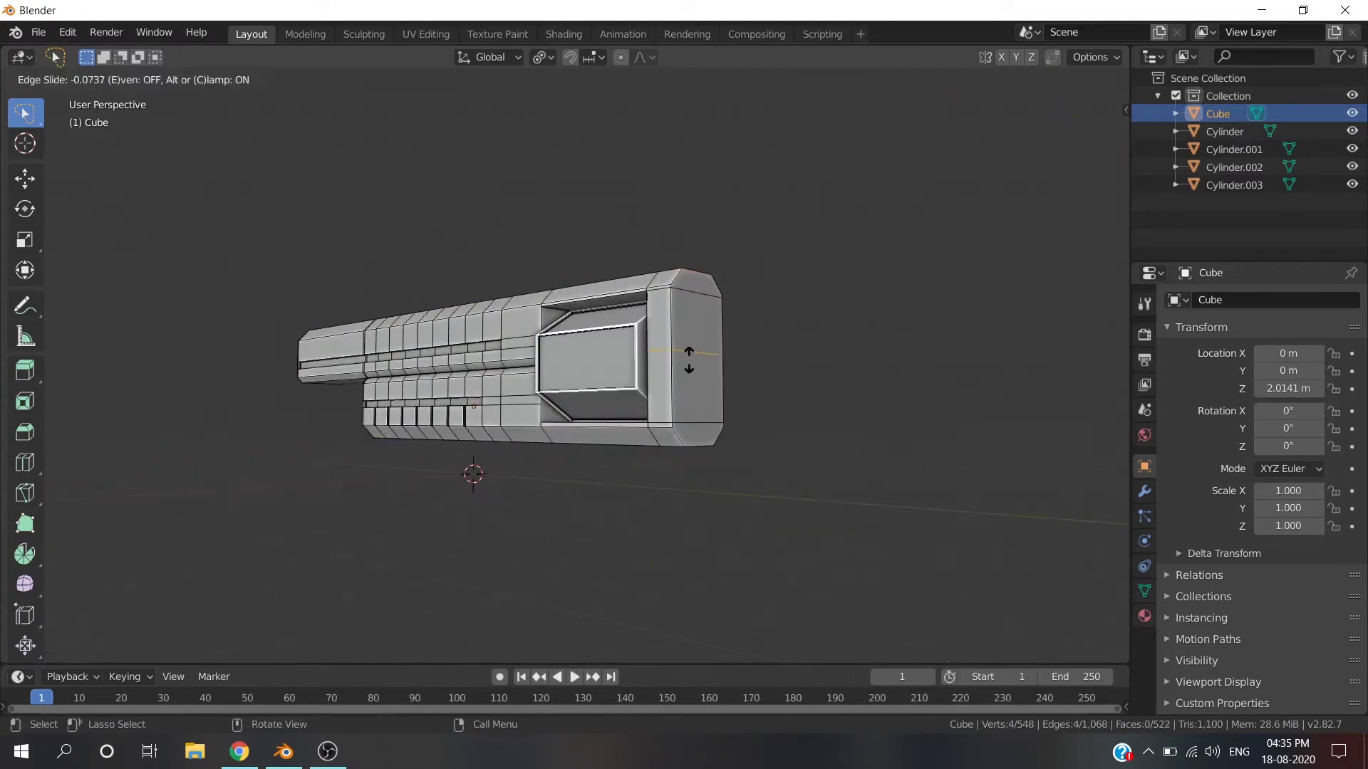
{"action": "left_click", "coordinate": [691, 347]}
Extrude the rear end face outward to lengthen the back of the body.
{"action": "left_click", "coordinate": [691, 370]}
{"action": "key", "text": "KP_3"}
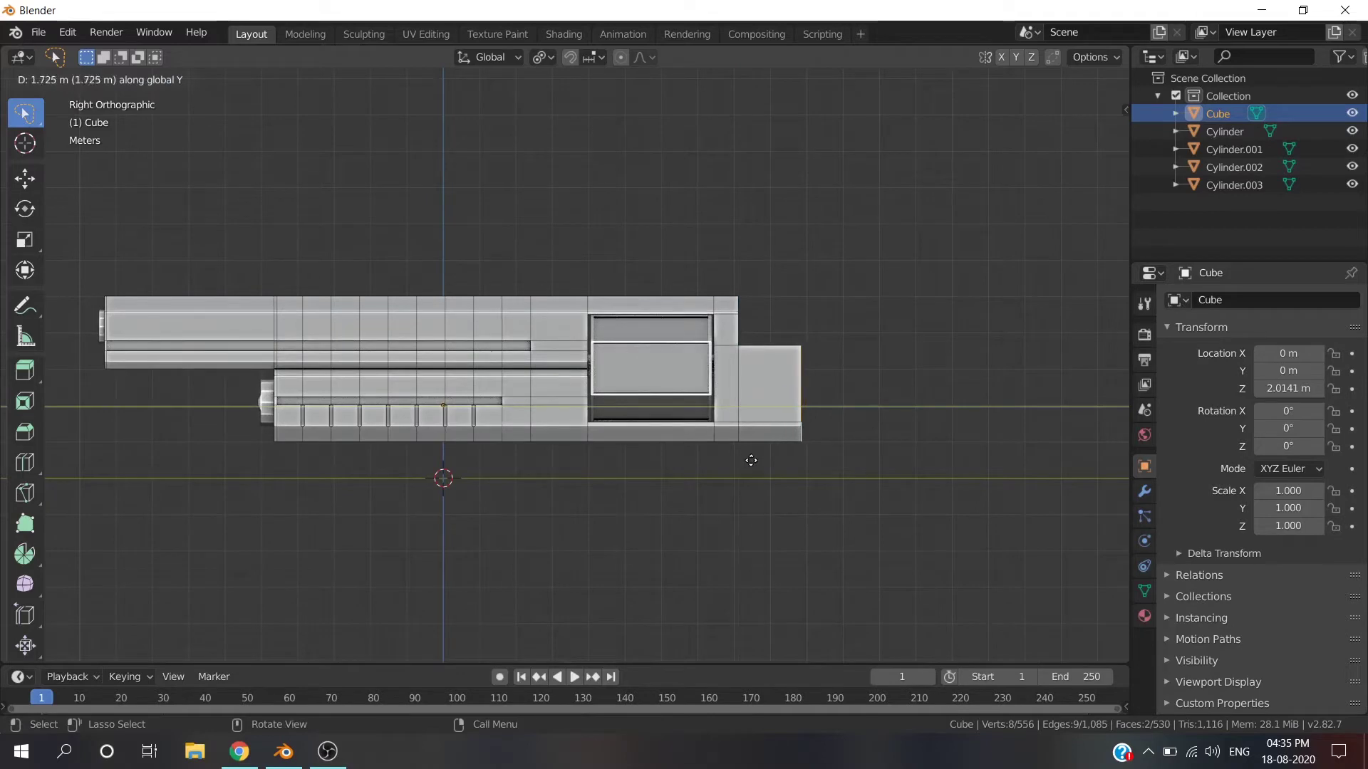
{"action": "left_click", "coordinate": [776, 464]}
{"action": "key", "text": "e"}
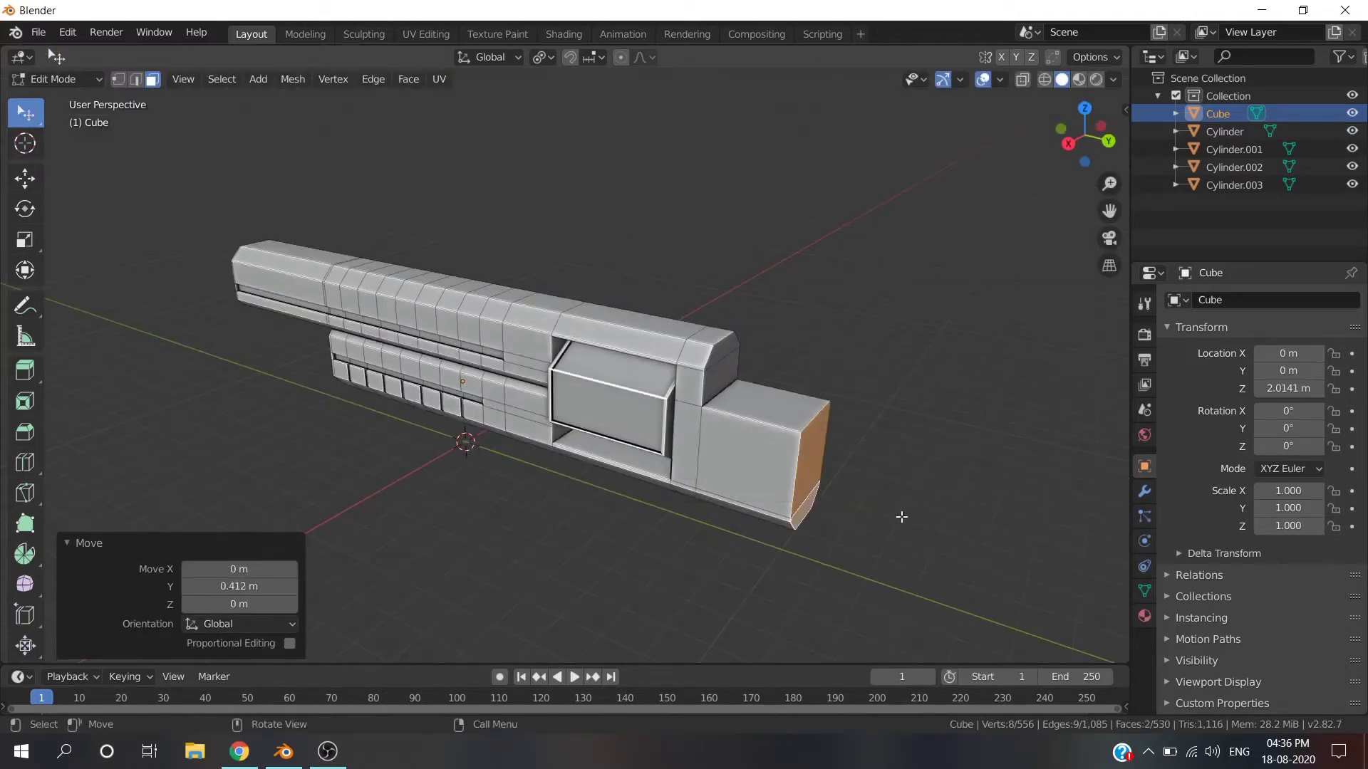
{"action": "key", "text": "2"}
{"action": "key", "text": "KP_1"}
{"action": "key", "text": "KP_3"}
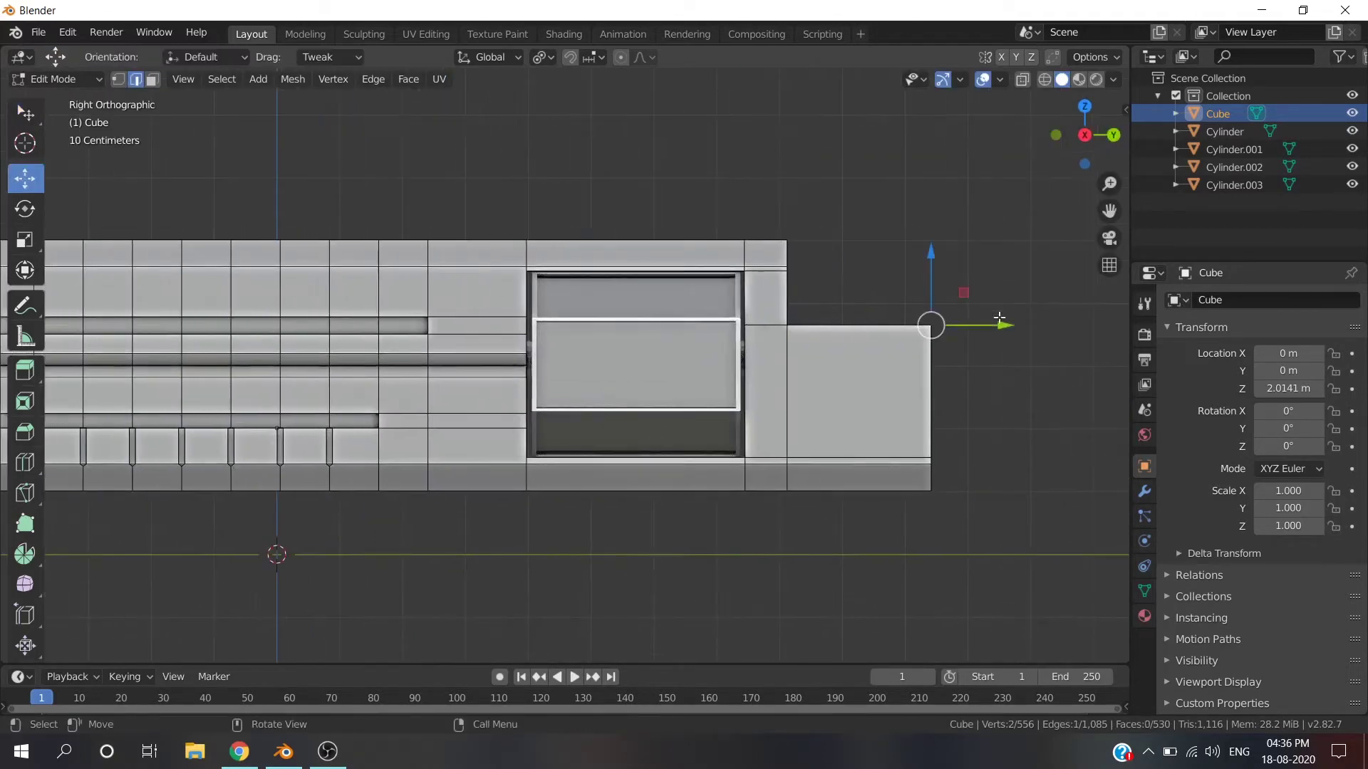
Move the rear top edge down to slope the back end.
{"action": "key", "text": "g"}
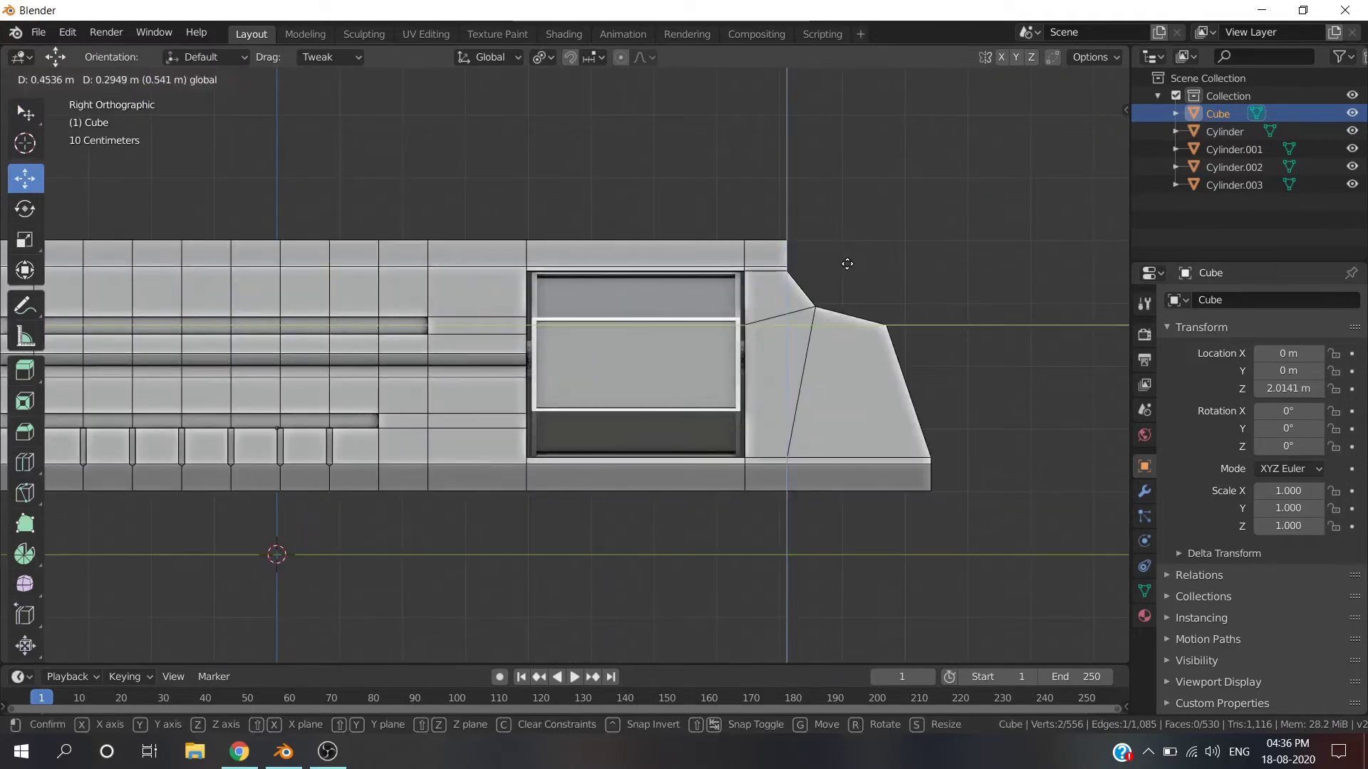
{"action": "left_click", "coordinate": [837, 260]}
{"action": "mouse_move", "coordinate": [838, 260]}
{"action": "middle_mouse_down"}
{"action": "mouse_move", "coordinate": [725, 237]}
{"action": "mouse_move", "coordinate": [488, 311]}
{"action": "mouse_move", "coordinate": [387, 320]}
{"action": "mouse_move", "coordinate": [839, 389]}
{"action": "mouse_move", "coordinate": [728, 245]}
{"action": "mouse_move", "coordinate": [859, 281]}
{"action": "mouse_move", "coordinate": [788, 296]}
{"action": "middle_mouse_up"}
{"action": "key", "text": "ctrl+z"}
Extrude the top faces upward into raised strips and narrow them along X.
{"action": "key", "text": "e"}
{"action": "left_click", "coordinate": [828, 392]}
{"action": "key", "text": "s"}
{"action": "key", "text": "x"}
{"action": "left_click", "coordinate": [830, 385]}
{"action": "left_click", "coordinate": [859, 281]}
{"action": "key", "text": "KP_3"}
{"action": "scroll", "coordinate": [866, 295], "scroll_direction": "down", "scroll_amount": 2}
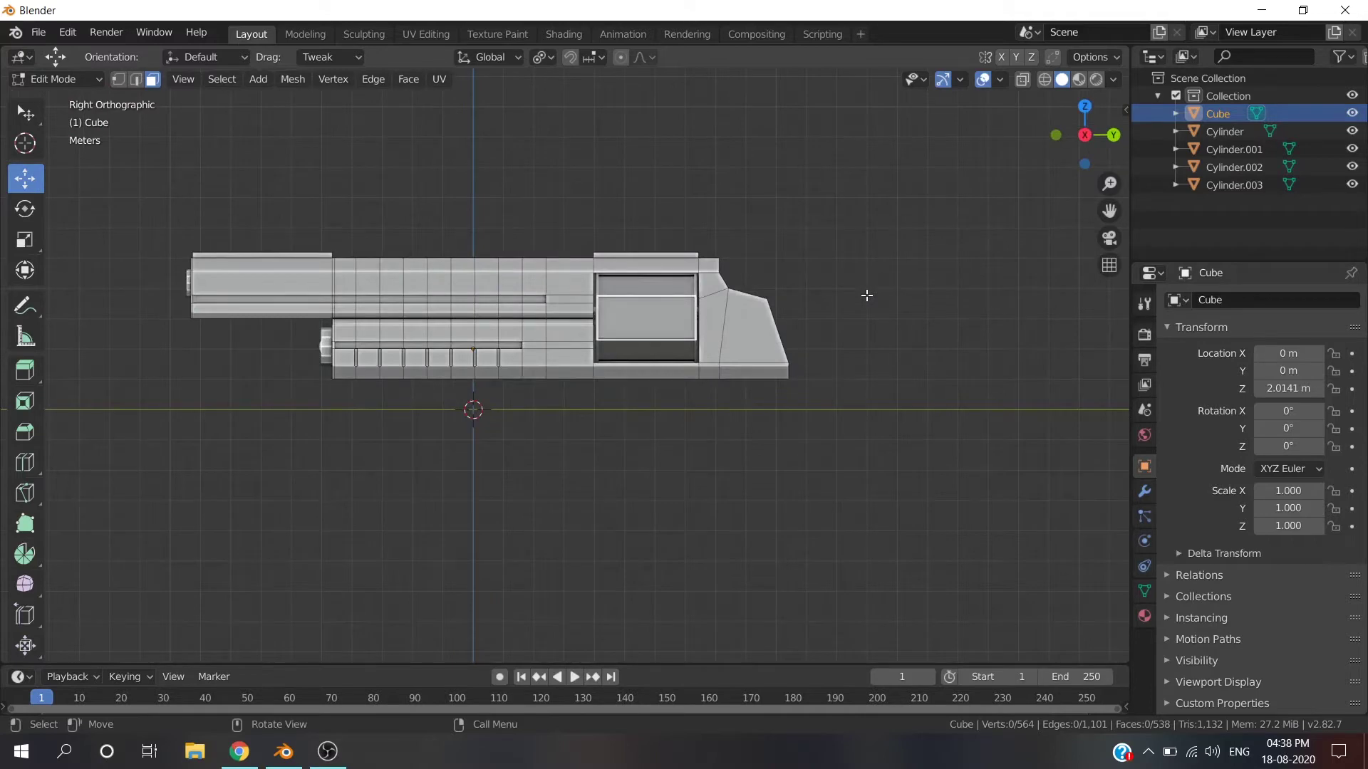
Select both underside faces of the rear block and tilt them.
{"action": "middle_click_drag", "start_coordinate": [867, 295], "coordinate": [784, 310]}
{"action": "key", "text": "KP_3"}
{"action": "left_click", "coordinate": [767, 379], "text": "shift"}
{"action": "key", "text": "r"}
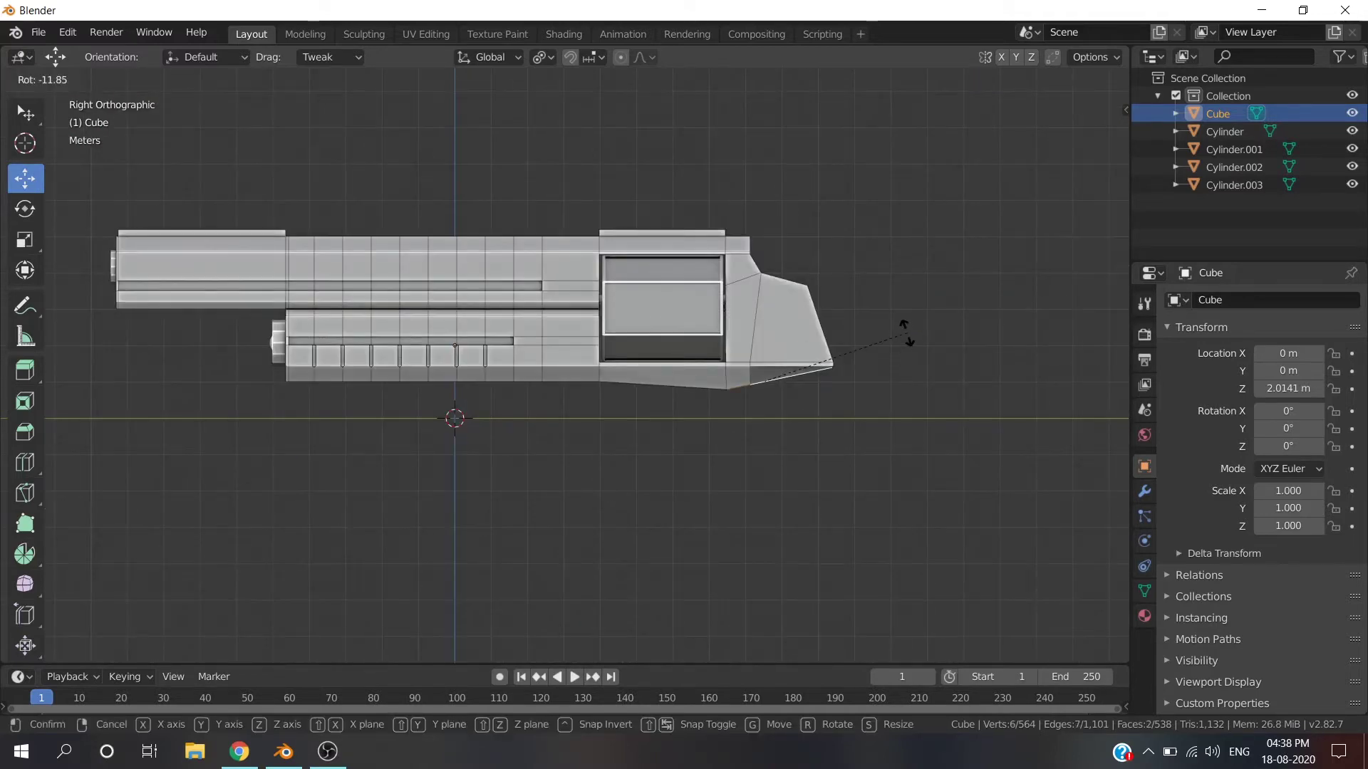
{"action": "left_click", "coordinate": [904, 332]}
{"action": "middle_click_drag", "start_coordinate": [916, 345], "coordinate": [899, 327]}
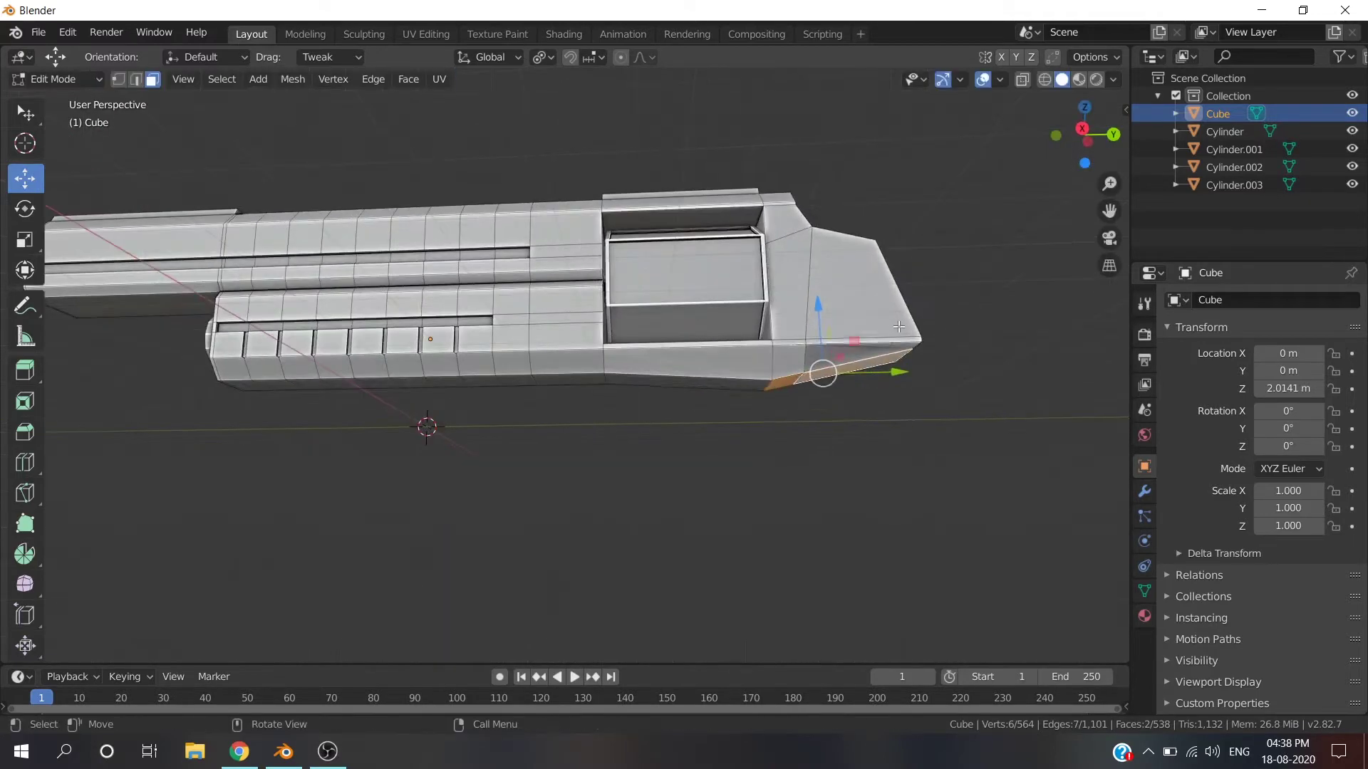
Select the grip faces and nudge them slightly along Z.
{"action": "left_click", "coordinate": [996, 392]}
{"action": "key", "text": "KP_3"}
{"action": "key", "text": "g"}
{"action": "key", "text": "z"}
{"action": "left_click", "coordinate": [842, 325]}
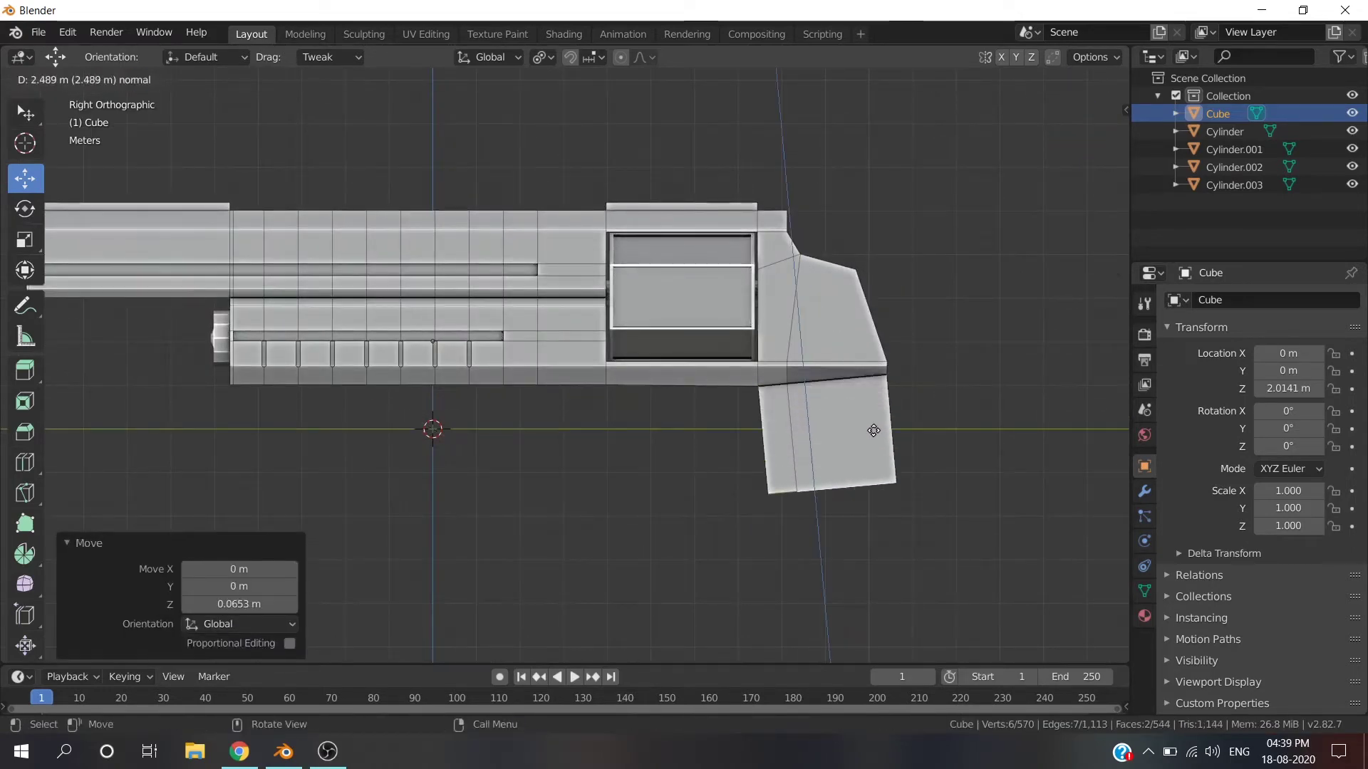
Extrude the grip downward and widen its bottom along X to 1.225.
{"action": "left_click", "coordinate": [897, 536]}
{"action": "middle_click_drag", "start_coordinate": [896, 537], "coordinate": [790, 442]}
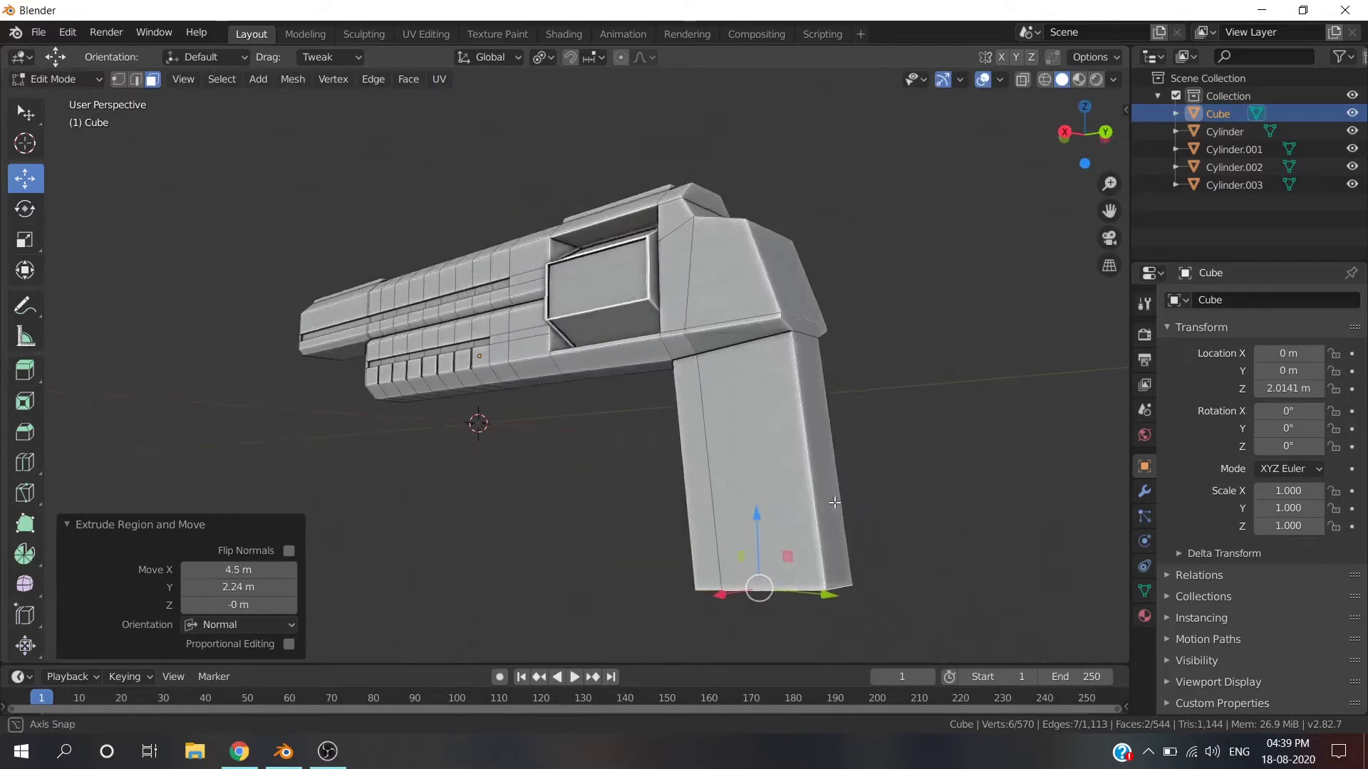
{"action": "key", "text": "s"}
{"action": "key", "text": "x"}
{"action": "left_click", "coordinate": [861, 446]}
{"action": "key", "text": "KP_3"}
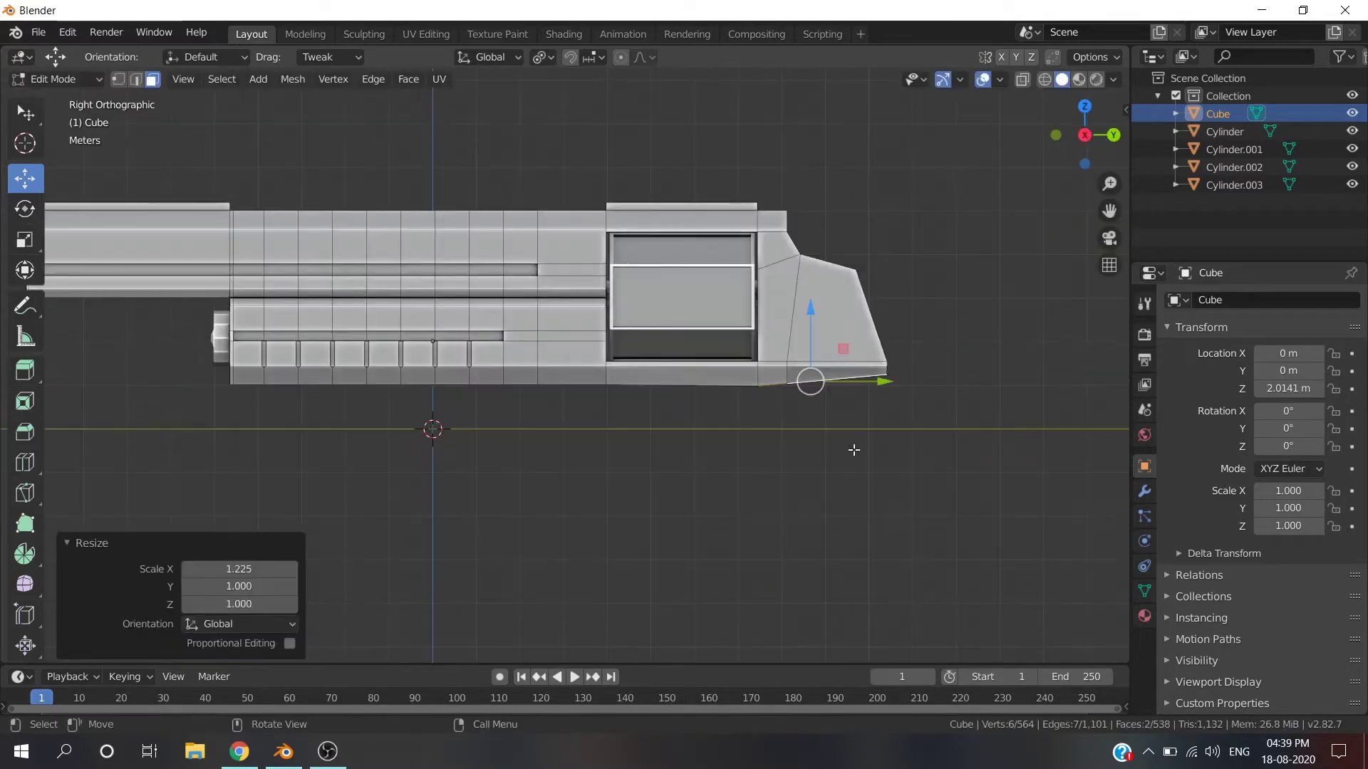
Extrude the grip faces again and bevel the grip's long edges.
{"action": "key", "text": "e"}
{"action": "mouse_move", "coordinate": [852, 108]}
{"action": "middle_mouse_down"}
{"action": "mouse_move", "coordinate": [790, 312]}
{"action": "mouse_move", "coordinate": [482, 284]}
{"action": "mouse_move", "coordinate": [797, 265]}
{"action": "middle_mouse_up"}
{"action": "scroll", "coordinate": [808, 266], "scroll_direction": "up", "scroll_amount": 3}
{"action": "key", "text": "alt+a"}
{"action": "left_click", "coordinate": [867, 305], "text": "shift"}
{"action": "left_click", "coordinate": [515, 248]}
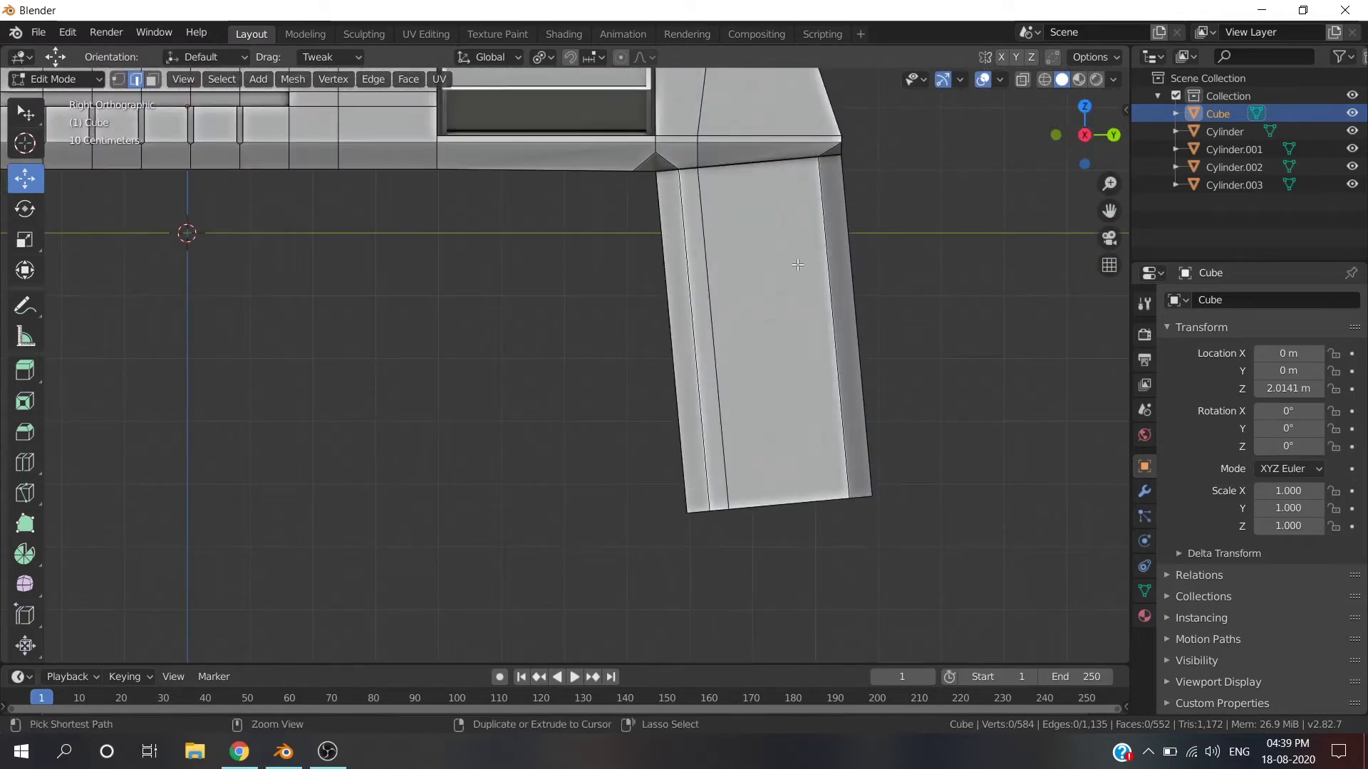
Add loop cuts across the grip, bevel the grip edges, and push one edge outward.
{"action": "left_click", "coordinate": [870, 274]}
{"action": "mouse_move", "coordinate": [870, 274]}
{"action": "middle_mouse_down"}
{"action": "mouse_move", "coordinate": [937, 290]}
{"action": "mouse_move", "coordinate": [777, 294]}
{"action": "middle_mouse_up"}
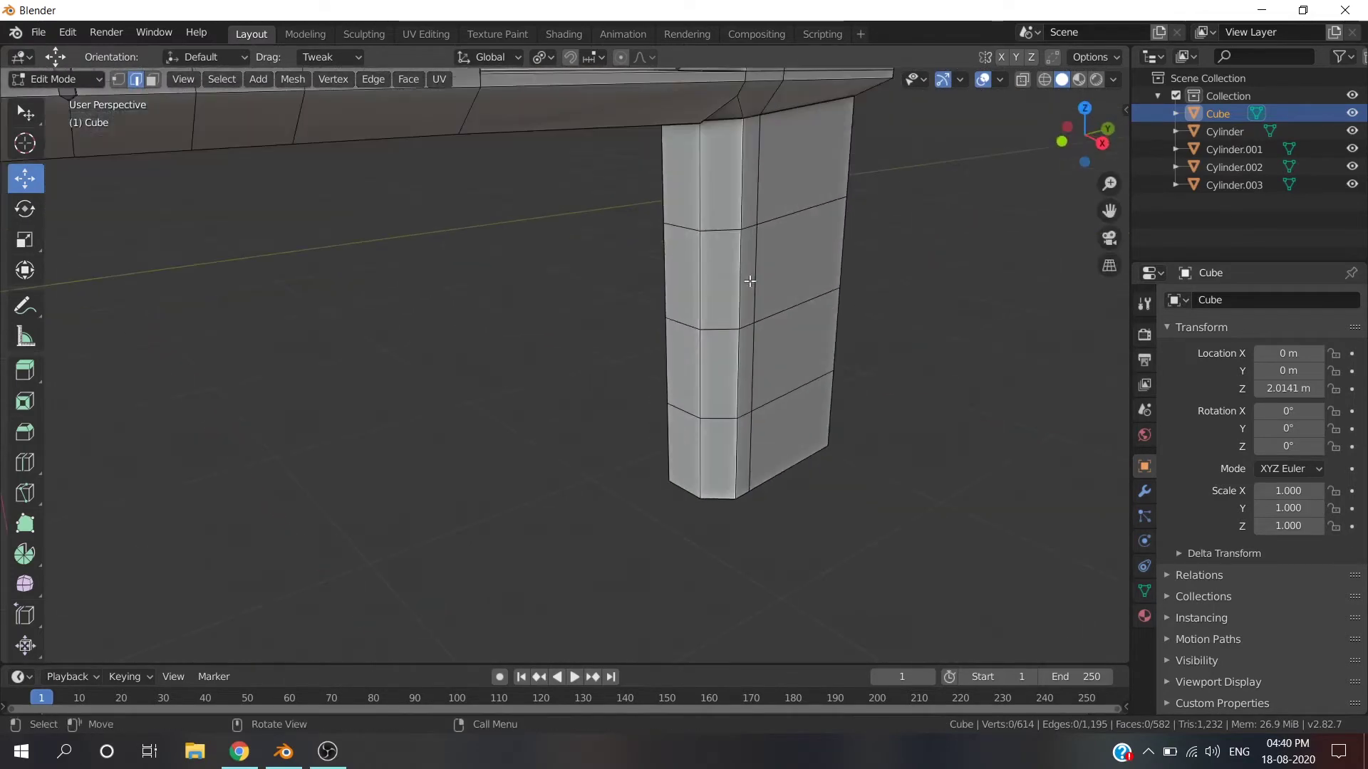
{"action": "left_click", "coordinate": [683, 327], "text": "shift"}
{"action": "middle_click_drag", "start_coordinate": [683, 327], "coordinate": [772, 384]}
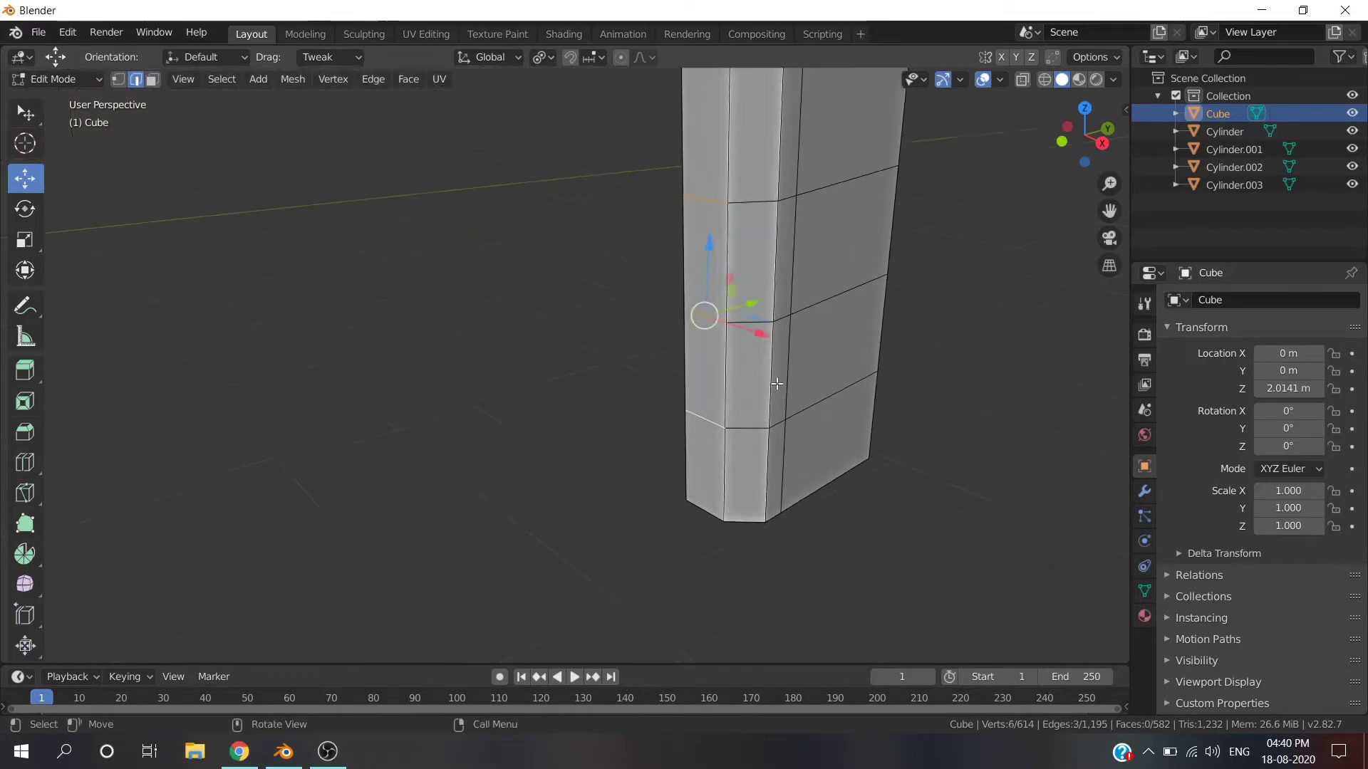
{"action": "left_click", "coordinate": [810, 401]}
{"action": "middle_click_drag", "start_coordinate": [734, 317], "coordinate": [685, 320]}
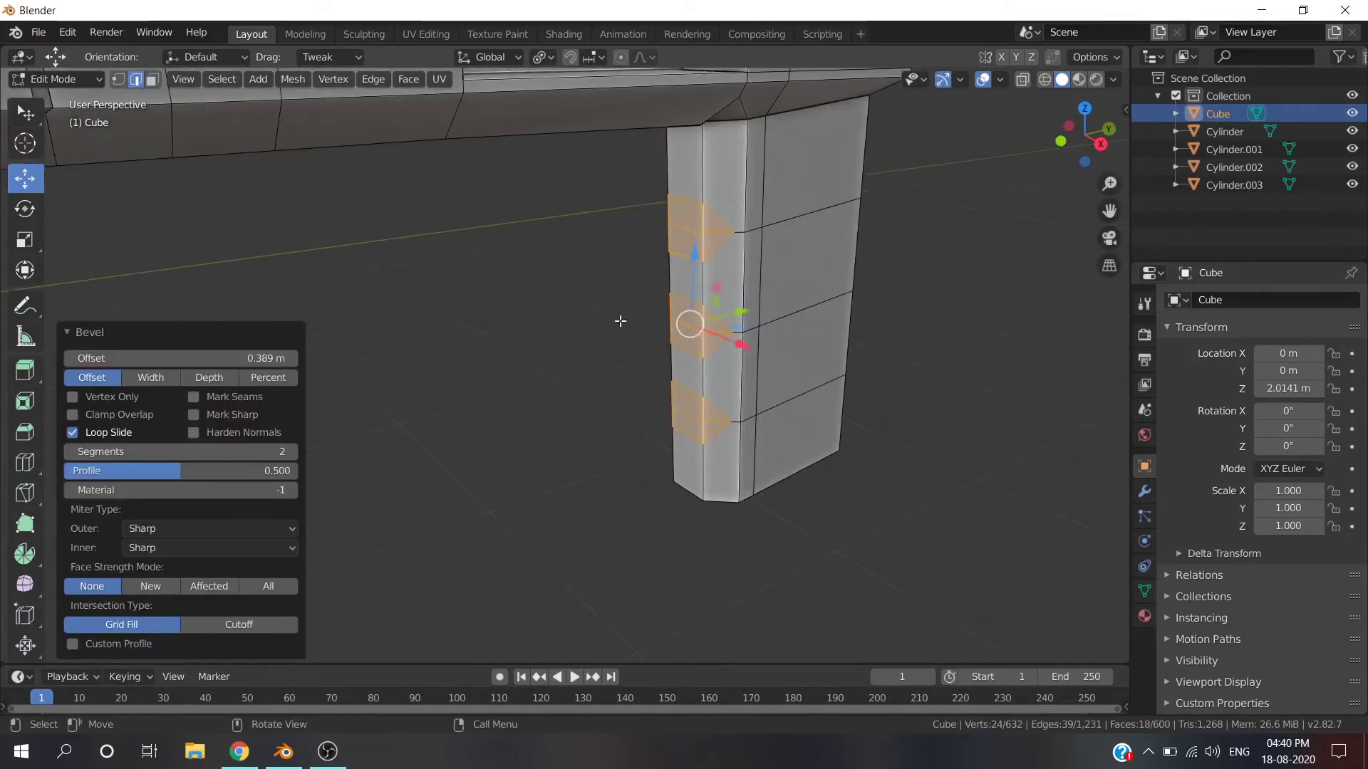
{"action": "left_click", "coordinate": [683, 322]}
{"action": "key", "text": "g"}
{"action": "mouse_move", "coordinate": [743, 285]}
{"action": "middle_mouse_down"}
{"action": "mouse_move", "coordinate": [770, 313]}
{"action": "mouse_move", "coordinate": [710, 298]}
{"action": "mouse_move", "coordinate": [760, 388]}
{"action": "mouse_move", "coordinate": [391, 340]}
{"action": "middle_mouse_up"}
{"action": "left_click", "coordinate": [797, 342]}
Bevel two edge loops on the grip into narrow strips.
{"action": "left_click", "coordinate": [710, 297]}
{"action": "left_click", "coordinate": [760, 388], "text": "alt"}
{"action": "left_click", "coordinate": [406, 462], "text": "shift"}
{"action": "scroll", "coordinate": [608, 407], "scroll_direction": "up", "scroll_amount": 2}
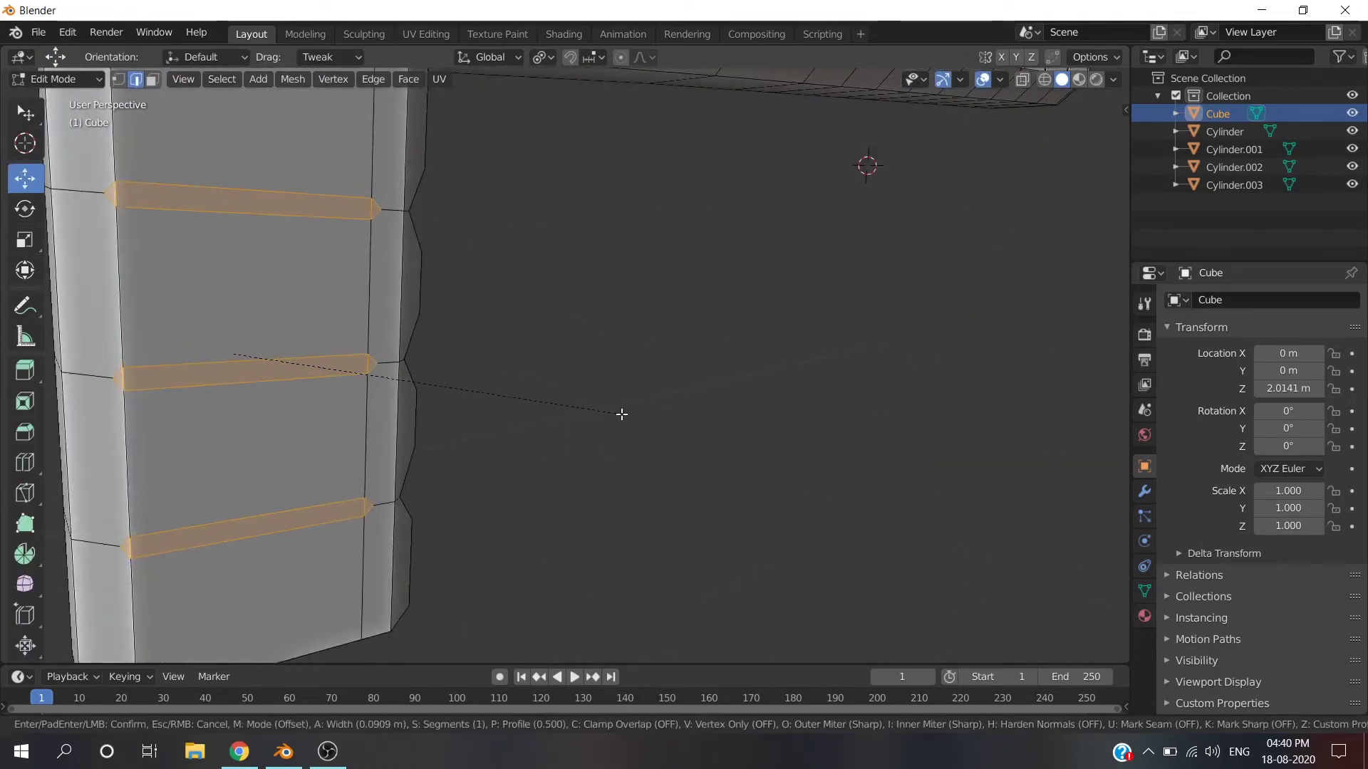
{"action": "left_click", "coordinate": [622, 414]}
{"action": "scroll", "coordinate": [642, 410], "scroll_direction": "down", "scroll_amount": 4}
{"action": "middle_click_drag", "start_coordinate": [666, 406], "coordinate": [729, 386]}
Select the three strip faces in face mode and extrude them inward.
{"action": "key", "text": "3"}
{"action": "scroll", "coordinate": [551, 313], "scroll_direction": "up", "scroll_amount": 3}
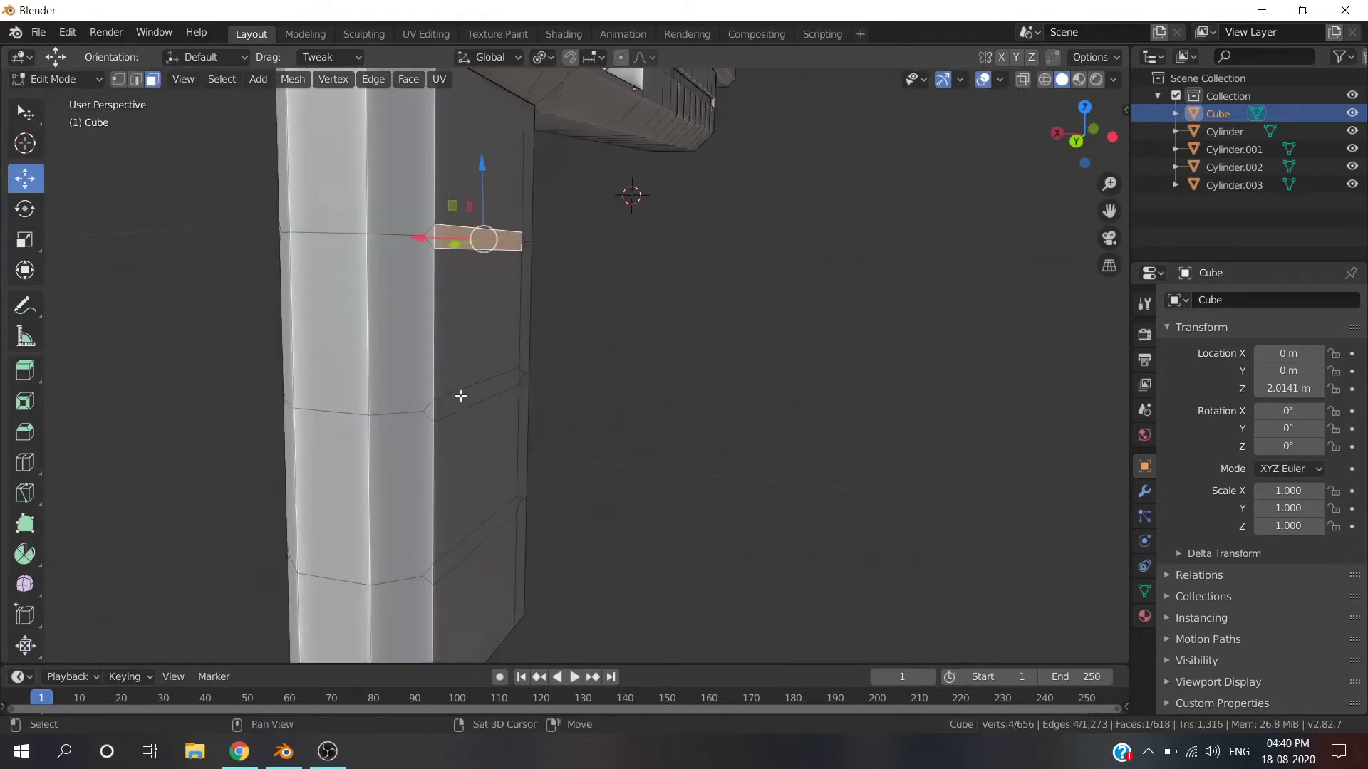
{"action": "middle_click_drag", "start_coordinate": [551, 314], "coordinate": [713, 271]}
{"action": "left_click", "coordinate": [712, 271], "text": "shift"}
{"action": "left_click", "coordinate": [746, 545], "text": "shift"}
{"action": "scroll", "coordinate": [746, 545], "scroll_direction": "down", "scroll_amount": 2}
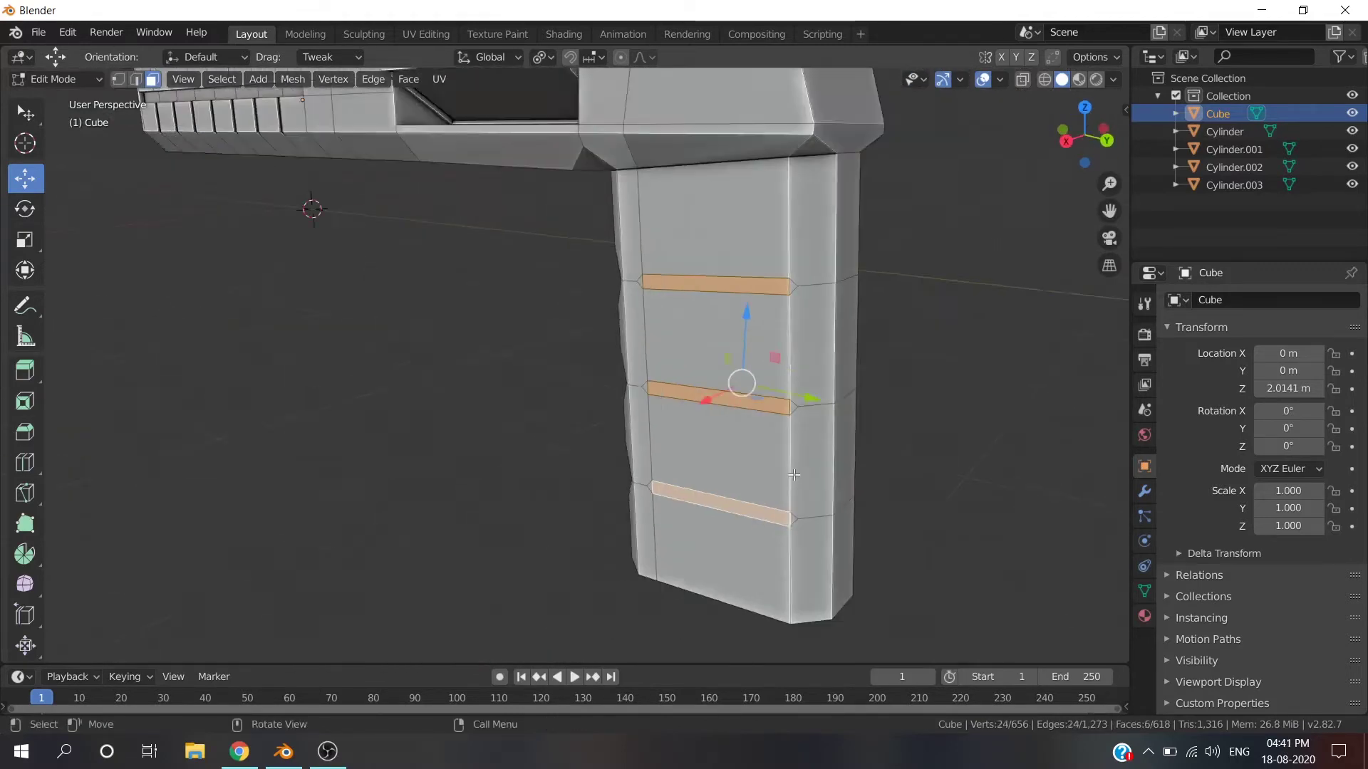
{"action": "key", "text": "e"}
{"action": "key", "text": "s"}
Narrow the groove strips along X to 0.646 using the Individual Origins pivot.
{"action": "left_click", "coordinate": [543, 57]}
{"action": "key", "text": "s"}
{"action": "key", "text": "x"}
{"action": "left_click", "coordinate": [883, 372]}
{"action": "left_click", "coordinate": [543, 57]}
{"action": "left_click", "coordinate": [570, 119]}
{"action": "key", "text": "s"}
{"action": "key", "text": "x"}
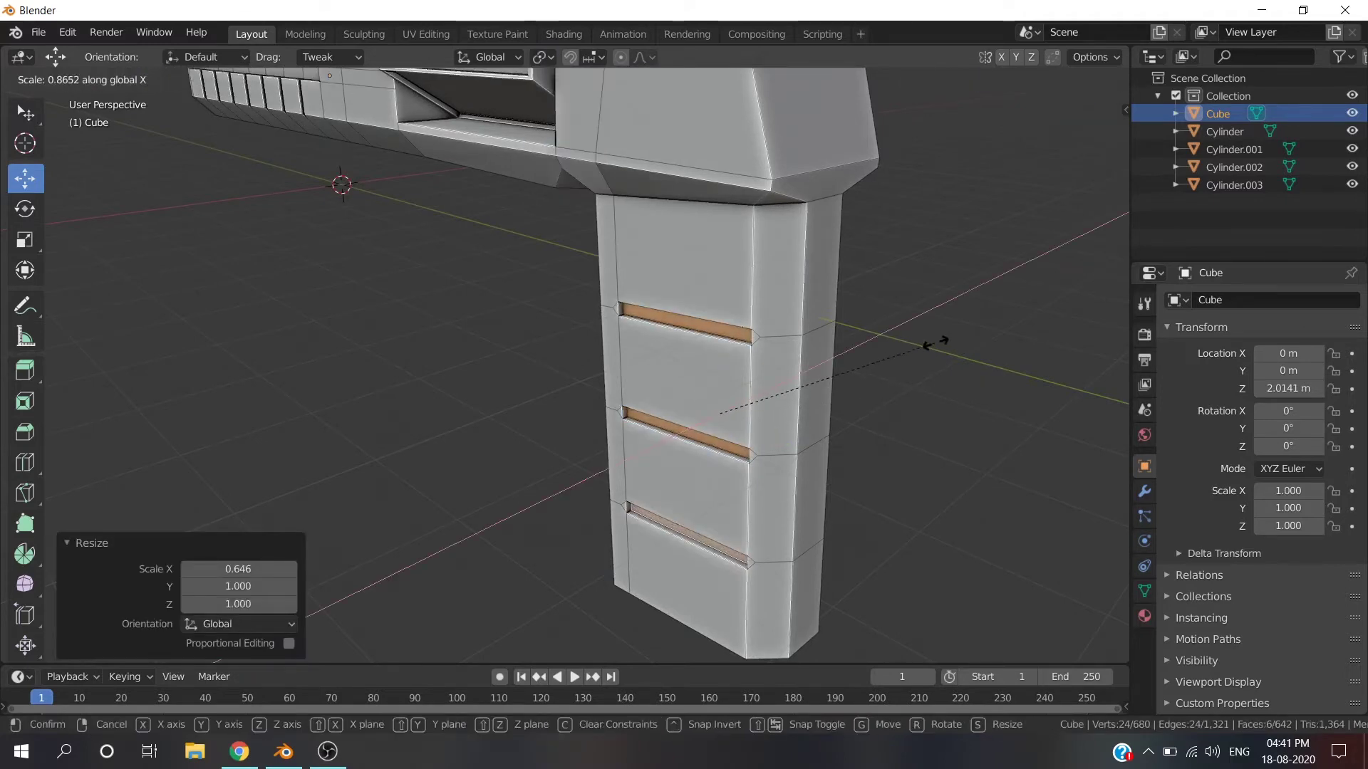
{"action": "left_click", "coordinate": [935, 343]}
Leave Edit Mode and orbit around the whole pistol to inspect the grooves.
{"action": "key", "text": "Tab"}
{"action": "scroll", "coordinate": [944, 317], "scroll_direction": "down", "scroll_amount": 4}
{"action": "scroll", "coordinate": [887, 280], "scroll_direction": "up", "scroll_amount": 2}
{"action": "scroll", "coordinate": [743, 297], "scroll_direction": "down", "scroll_amount": 2}
{"action": "mouse_move", "coordinate": [744, 297]}
{"action": "middle_mouse_down"}
{"action": "mouse_move", "coordinate": [802, 233]}
{"action": "mouse_move", "coordinate": [627, 285]}
{"action": "middle_mouse_up"}
{"action": "scroll", "coordinate": [715, 329], "scroll_direction": "down", "scroll_amount": 2}
{"action": "scroll", "coordinate": [588, 335], "scroll_direction": "up", "scroll_amount": 4}
{"action": "mouse_move", "coordinate": [588, 335]}
{"action": "middle_mouse_down"}
{"action": "mouse_move", "coordinate": [565, 339]}
{"action": "mouse_move", "coordinate": [764, 332]}
{"action": "mouse_move", "coordinate": [805, 363]}
{"action": "mouse_move", "coordinate": [896, 316]}
{"action": "mouse_move", "coordinate": [976, 370]}
{"action": "mouse_move", "coordinate": [926, 332]}
{"action": "mouse_move", "coordinate": [977, 336]}
{"action": "mouse_move", "coordinate": [896, 364]}
{"action": "mouse_move", "coordinate": [823, 359]}
{"action": "middle_mouse_up"}
Narrow the selected groove faces further along X, then exit Edit Mode and undo.
{"action": "key", "text": "Tab"}
{"action": "key", "text": "s"}
{"action": "key", "text": "x"}
{"action": "left_click", "coordinate": [780, 360]}
{"action": "key", "text": "Tab"}
{"action": "key", "text": "Tab"}
{"action": "key", "text": "ctrl+z"}
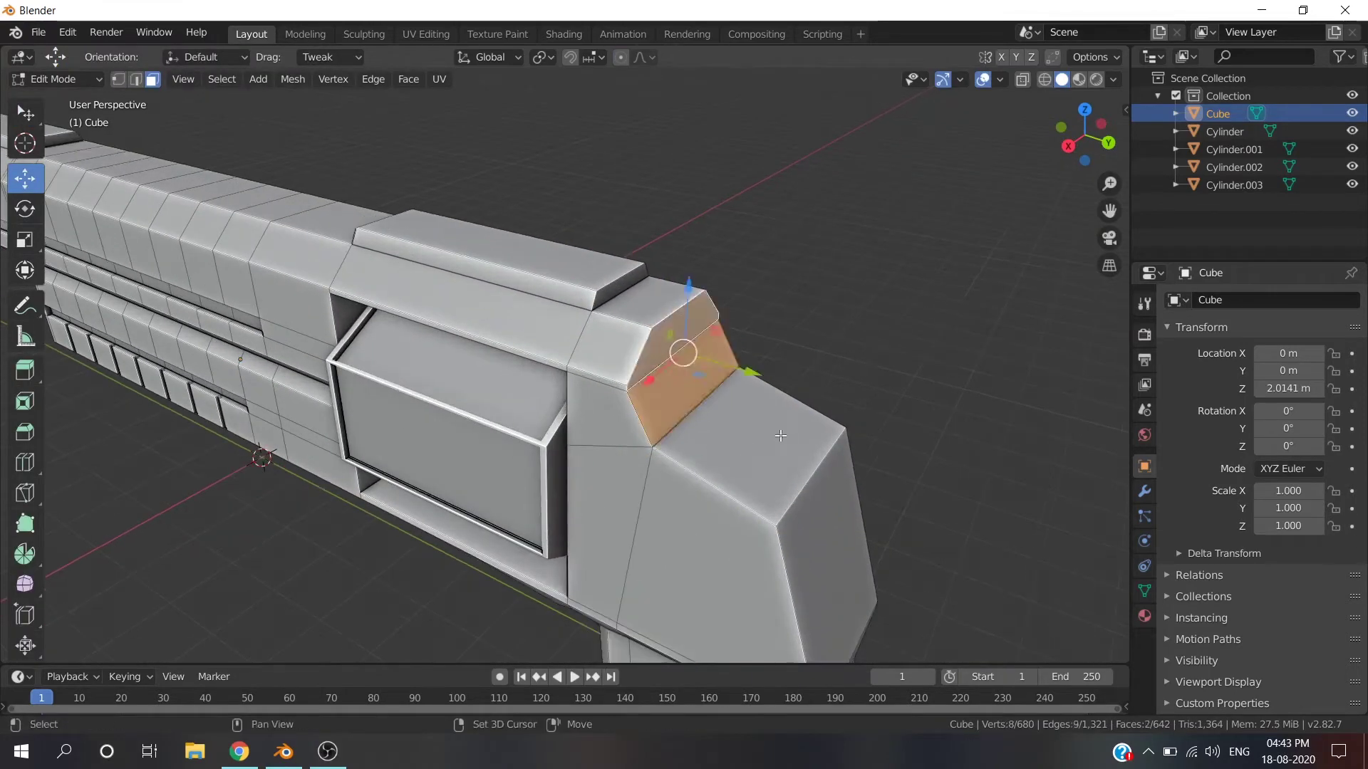
Add a loop cut near the lower edge of the rear block and select a face loop.
{"action": "left_click", "coordinate": [780, 436], "text": "ctrl"}
{"action": "mouse_move", "coordinate": [727, 388]}
{"action": "middle_mouse_down"}
{"action": "mouse_move", "coordinate": [791, 341]}
{"action": "mouse_move", "coordinate": [736, 449]}
{"action": "middle_mouse_up"}
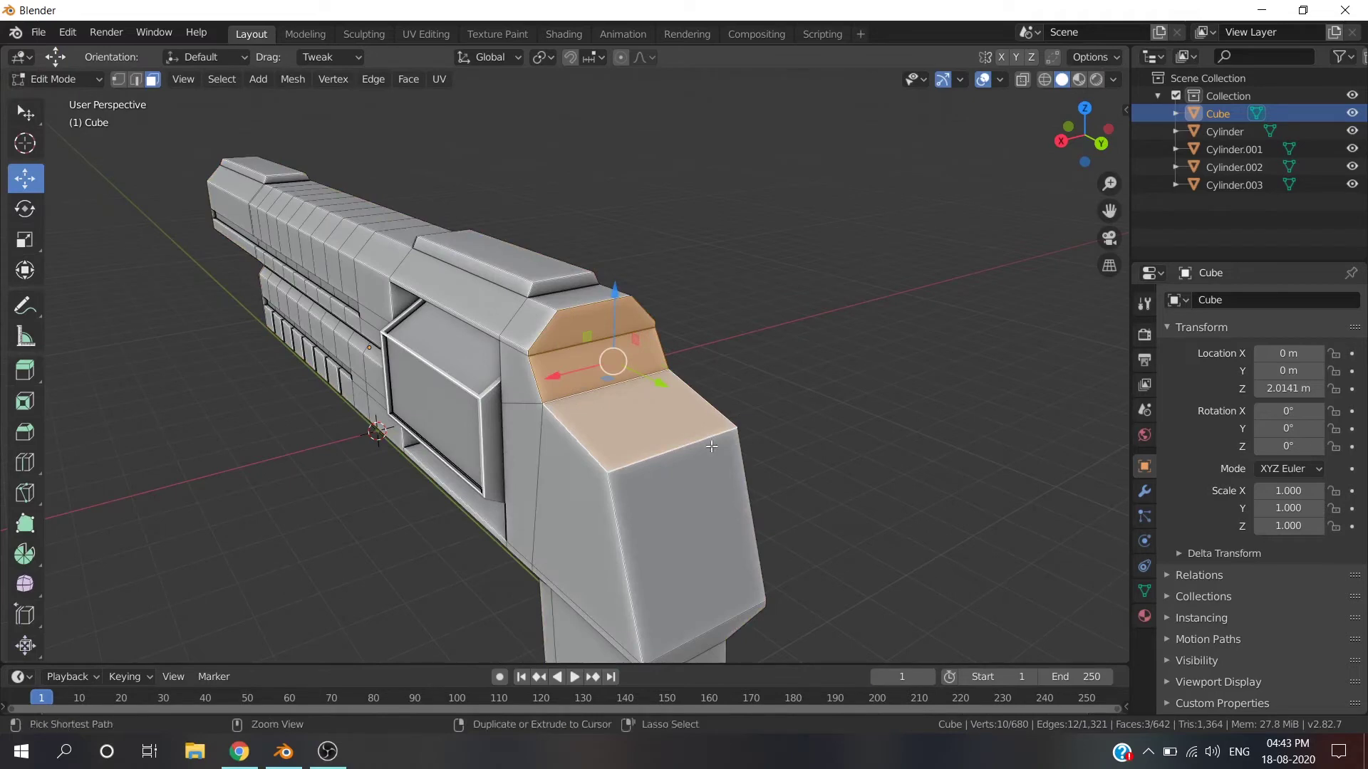
{"action": "key", "text": "ctrl+r"}
{"action": "left_click", "coordinate": [733, 453]}
{"action": "left_click", "coordinate": [725, 423]}
{"action": "left_click", "coordinate": [769, 390]}
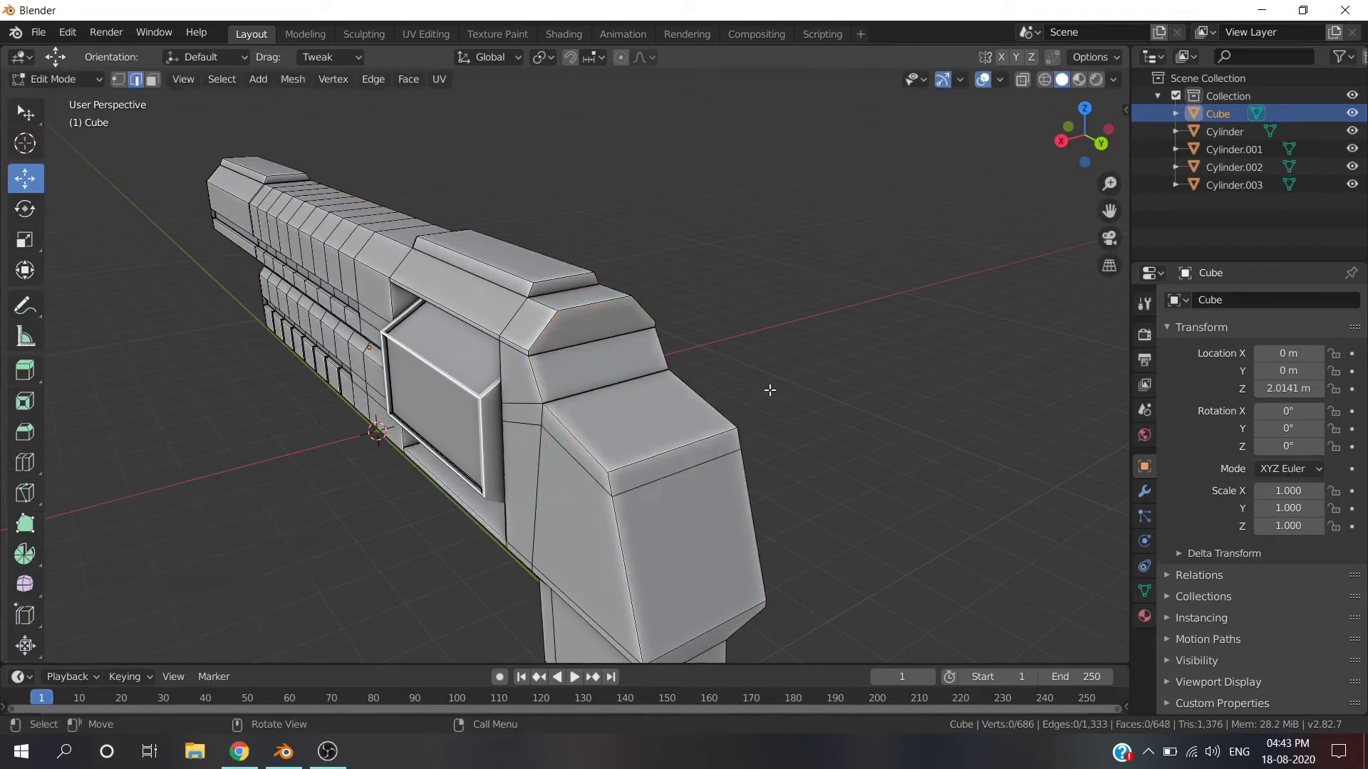
{"action": "left_click", "coordinate": [579, 374], "text": "alt"}
{"action": "key", "text": "Tab"}
In the side orthographic view, add a loop cut along the body's underside.
{"action": "middle_click_drag", "start_coordinate": [802, 379], "coordinate": [910, 345]}
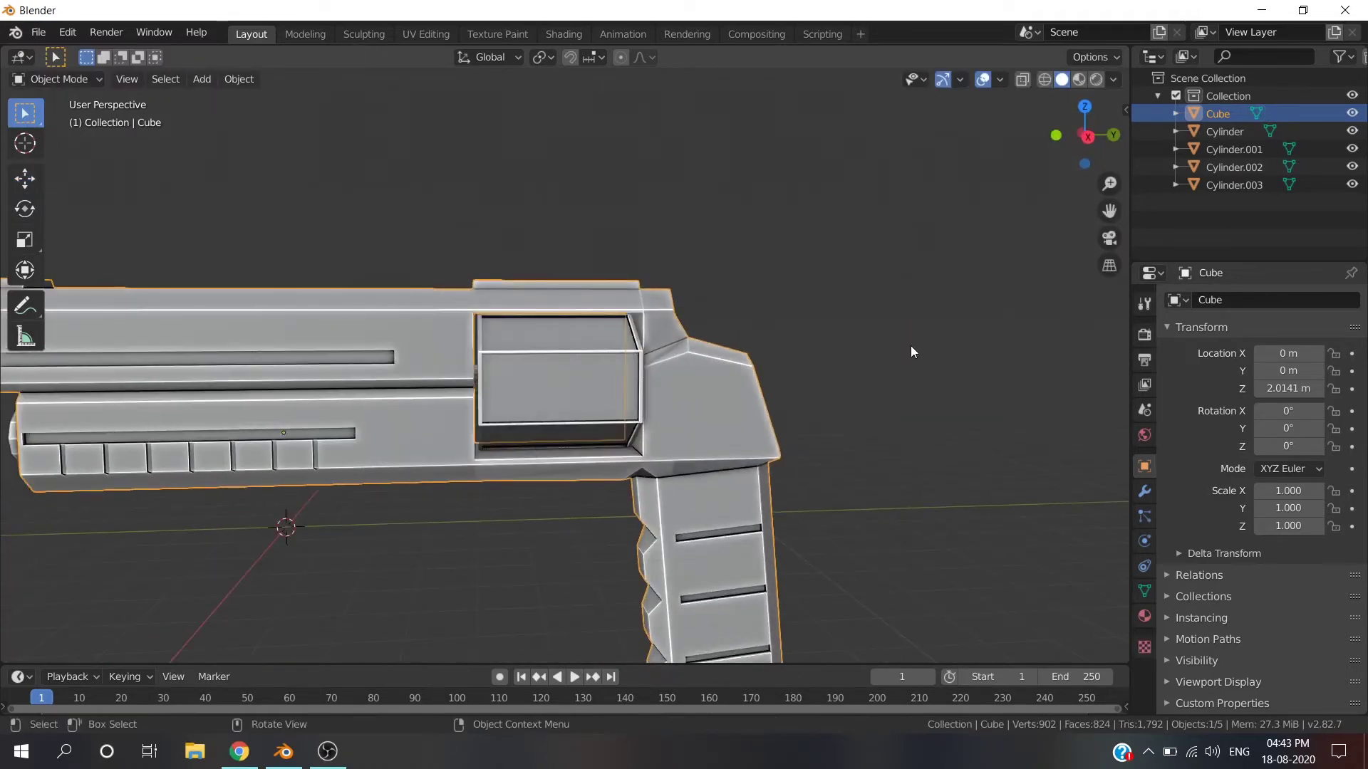
{"action": "key", "text": "KP_3"}
{"action": "key", "text": "Tab"}
{"action": "scroll", "coordinate": [562, 277], "scroll_direction": "up", "scroll_amount": 3}
{"action": "middle_click_drag", "start_coordinate": [562, 277], "coordinate": [458, 259]}
{"action": "key", "text": "ctrl+r"}
{"action": "left_click", "coordinate": [586, 111]}
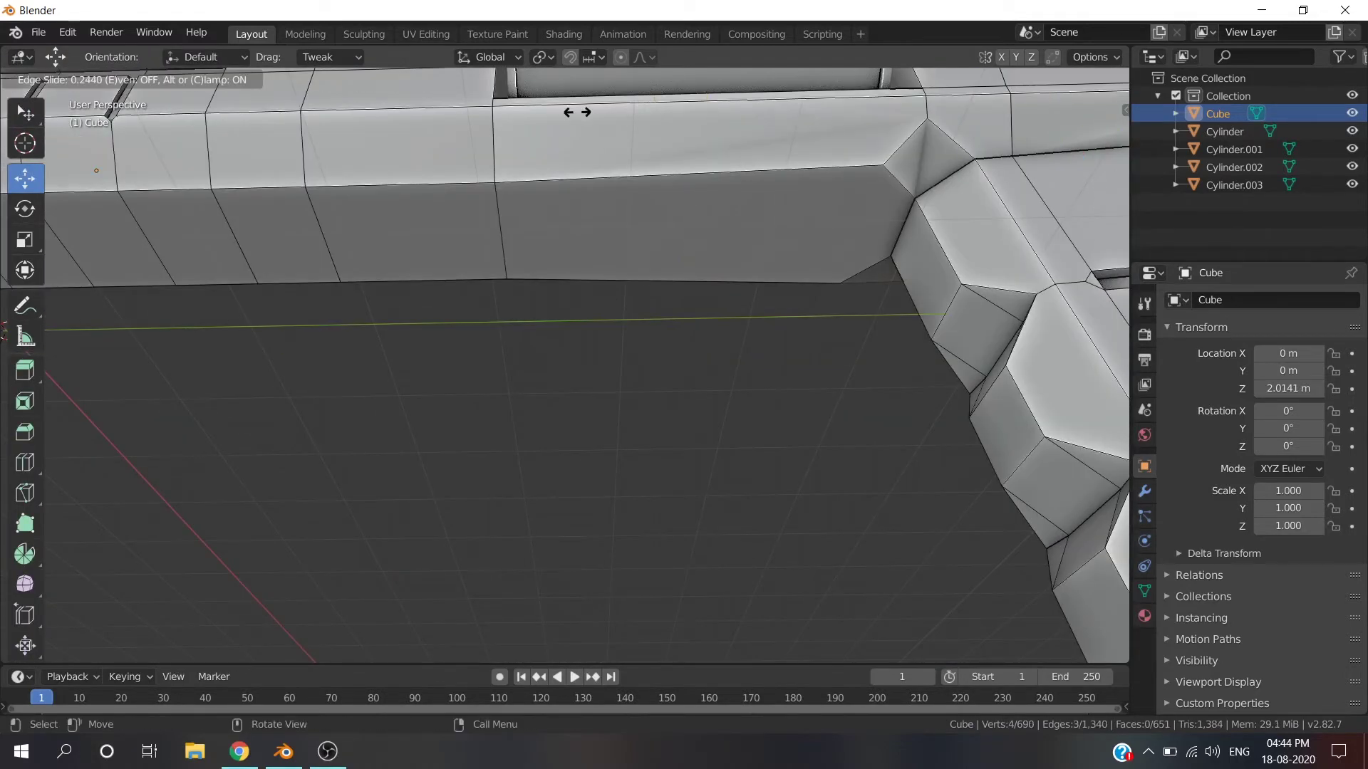
{"action": "left_click", "coordinate": [535, 148]}
{"action": "middle_click_drag", "start_coordinate": [534, 147], "coordinate": [636, 263]}
Reposition the new edge, then extrude the underside face ahead of the grip downward.
{"action": "key", "text": "g"}
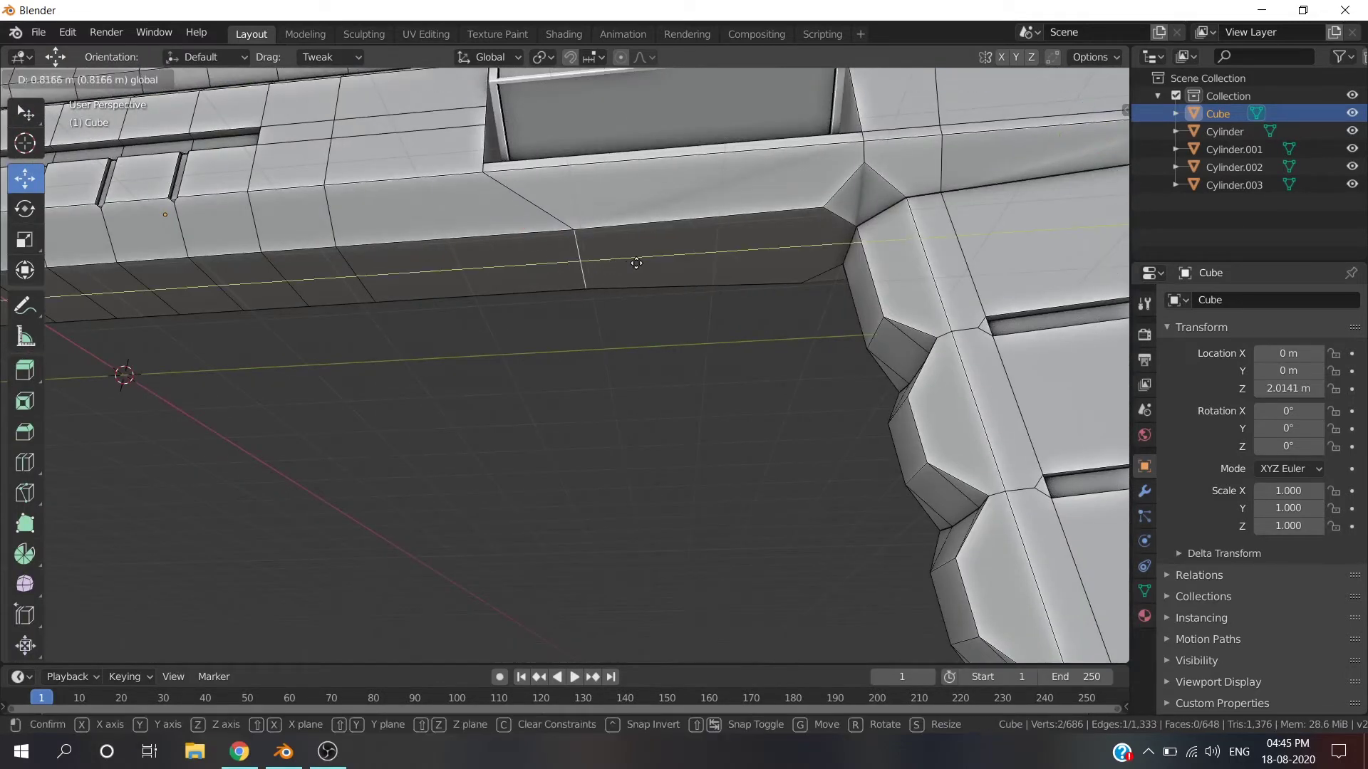
{"action": "left_click", "coordinate": [363, 270]}
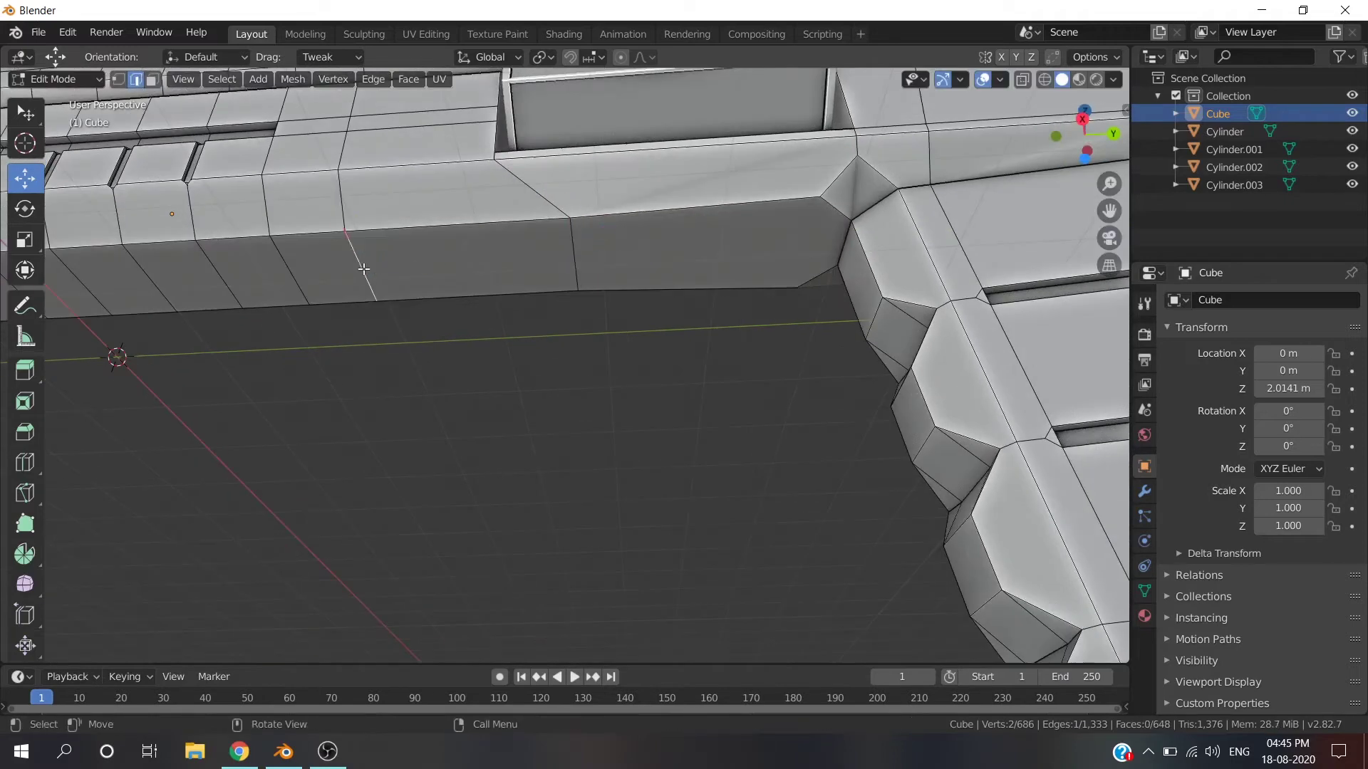
{"action": "left_click", "coordinate": [505, 265]}
{"action": "left_click", "coordinate": [525, 294]}
{"action": "middle_click_drag", "start_coordinate": [525, 293], "coordinate": [613, 313]}
{"action": "key", "text": "e"}
{"action": "left_click", "coordinate": [626, 321]}
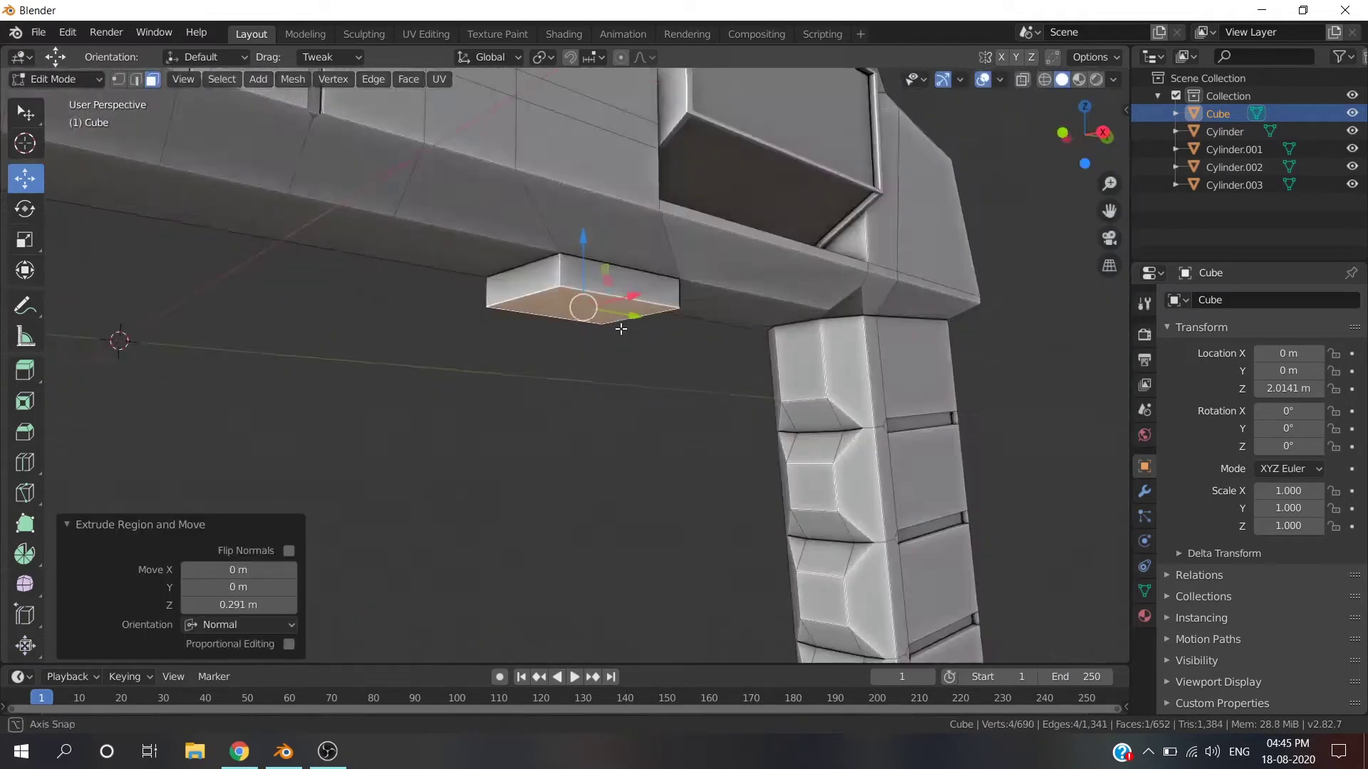
Narrow the block along X to 0.726 and move it vertically.
{"action": "key", "text": "s"}
{"action": "key", "text": "x"}
{"action": "left_click", "coordinate": [790, 367]}
{"action": "key", "text": "g"}
{"action": "key", "text": "z"}
{"action": "left_click", "coordinate": [629, 266]}
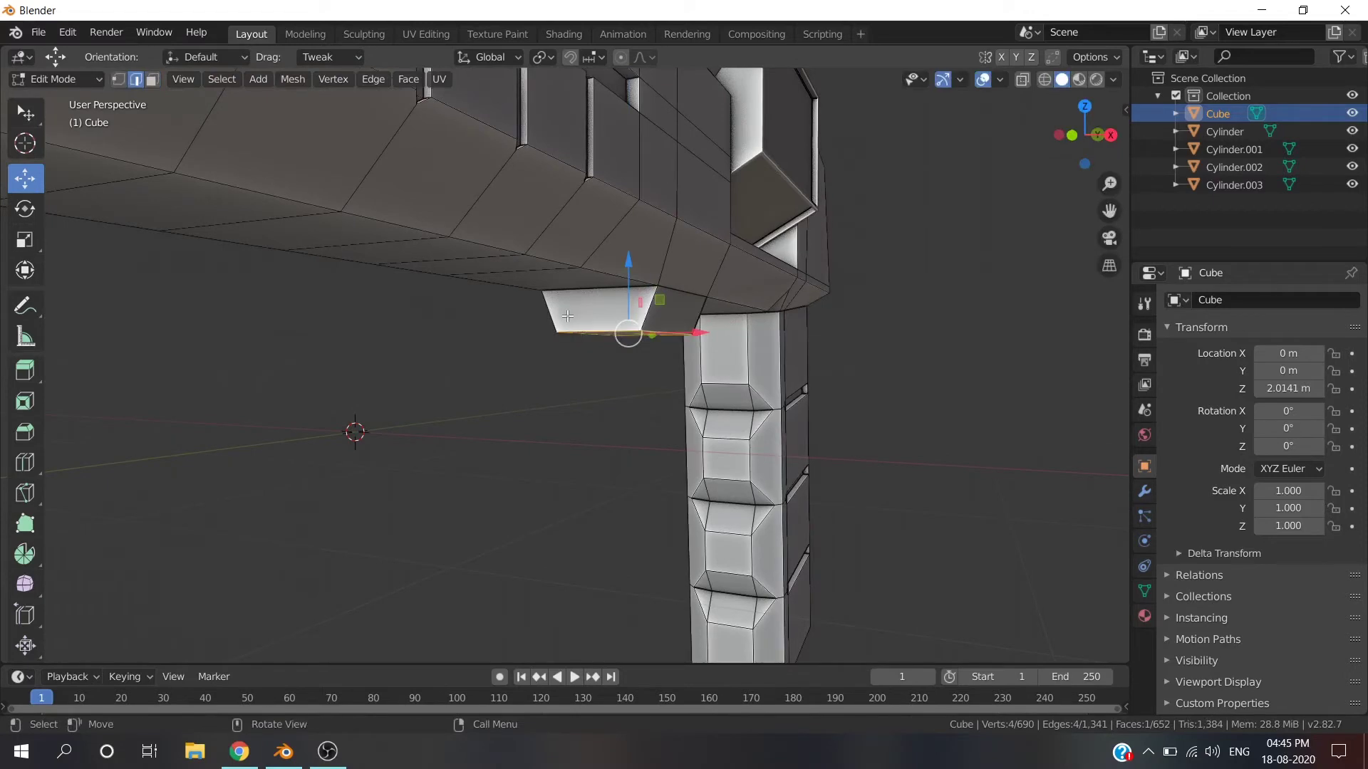
{"action": "left_click", "coordinate": [597, 250]}
{"action": "key", "text": "KP_3"}
{"action": "scroll", "coordinate": [517, 270], "scroll_direction": "up", "scroll_amount": 4}
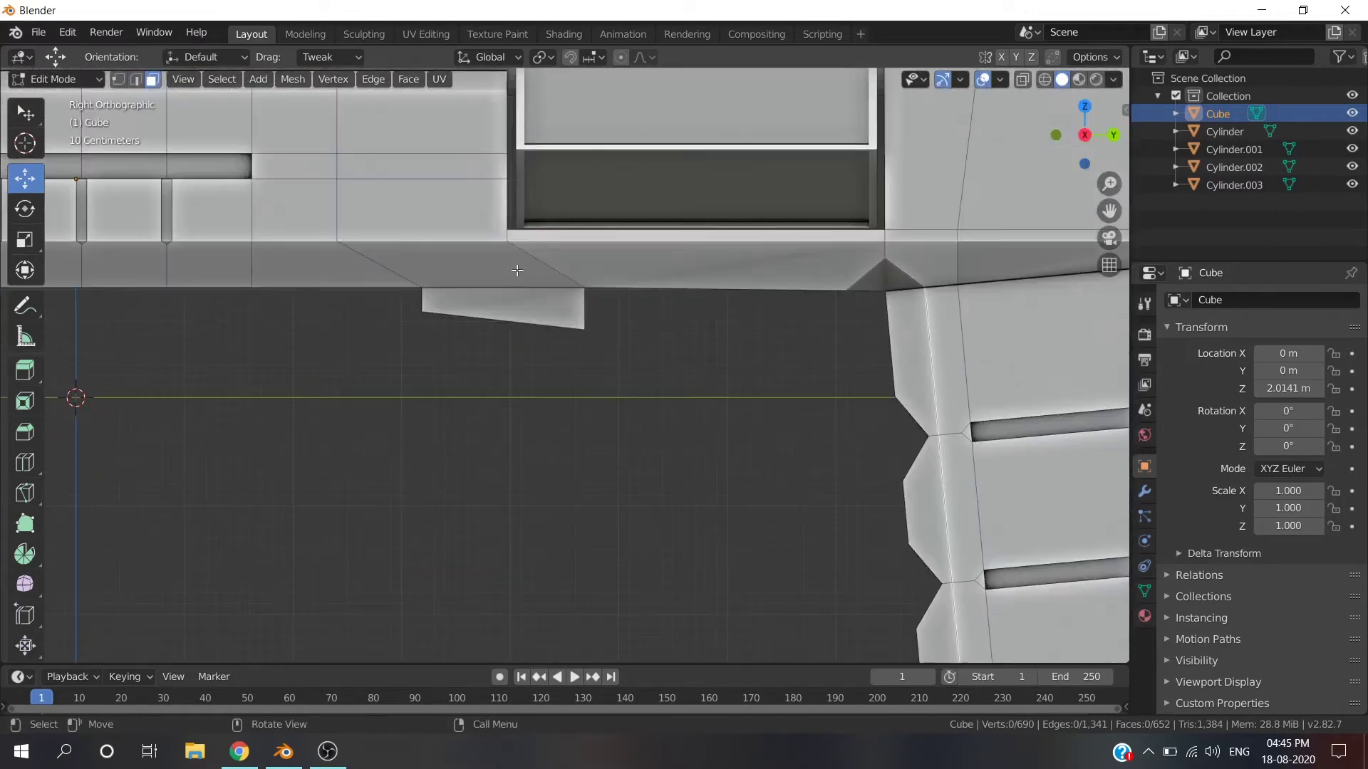
Loop-cut the block and extrude a short shrunken section from its face.
{"action": "key", "text": "ctrl+r"}
{"action": "left_click", "coordinate": [589, 307]}
{"action": "right_click", "coordinate": [589, 307]}
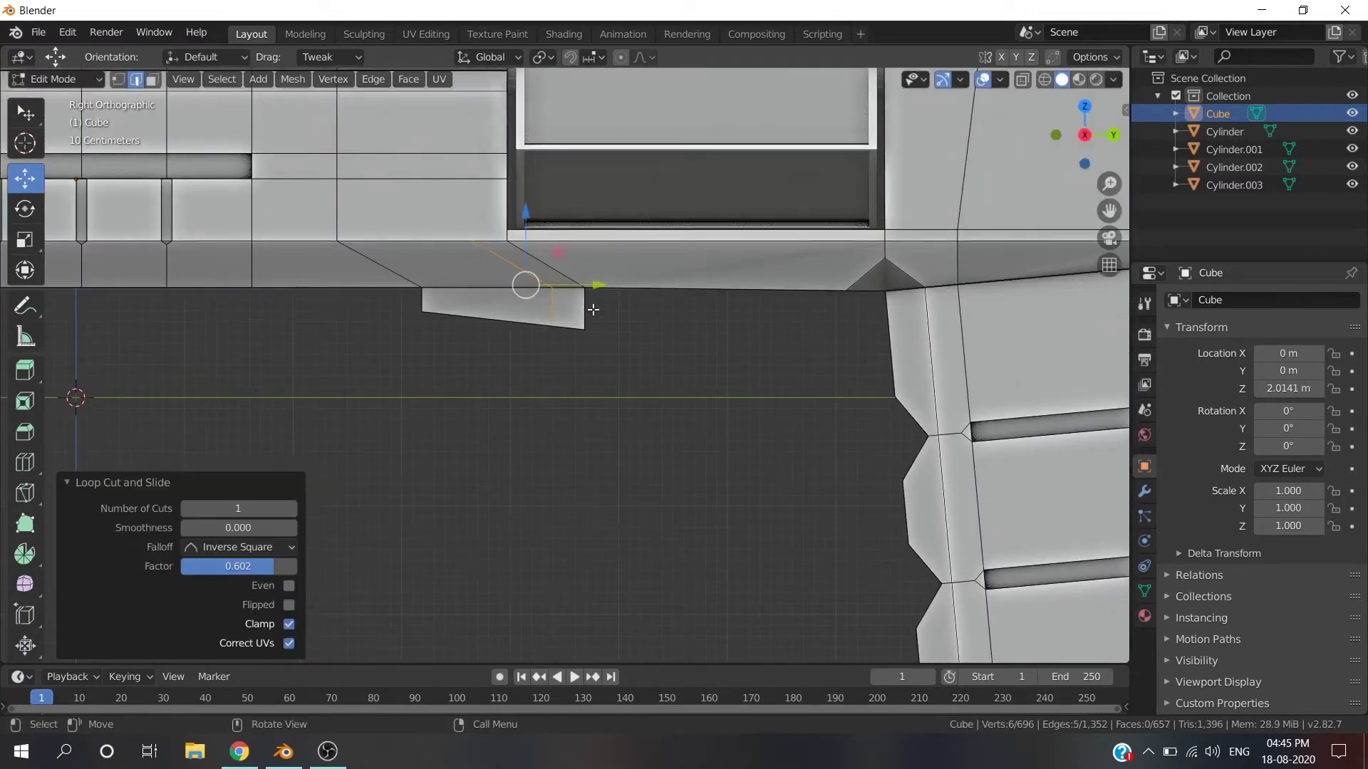
{"action": "middle_click_drag", "start_coordinate": [589, 307], "coordinate": [748, 345]}
{"action": "key", "text": "e"}
{"action": "left_click", "coordinate": [856, 352]}
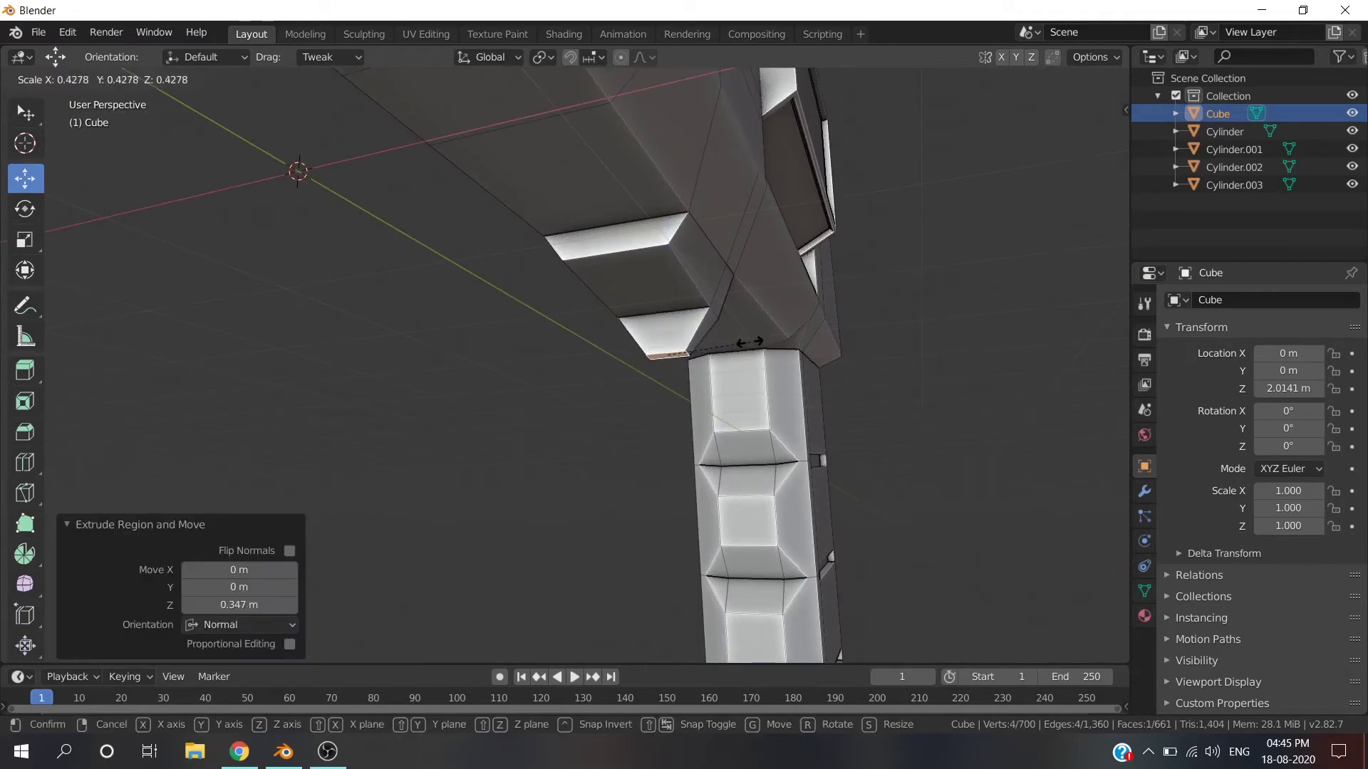
{"action": "left_click", "coordinate": [749, 342]}
{"action": "key", "text": "KP_3"}
{"action": "left_click", "coordinate": [779, 360]}
Move the guard strip's end edge along Y in the side view.
{"action": "middle_click_drag", "start_coordinate": [800, 361], "coordinate": [723, 374]}
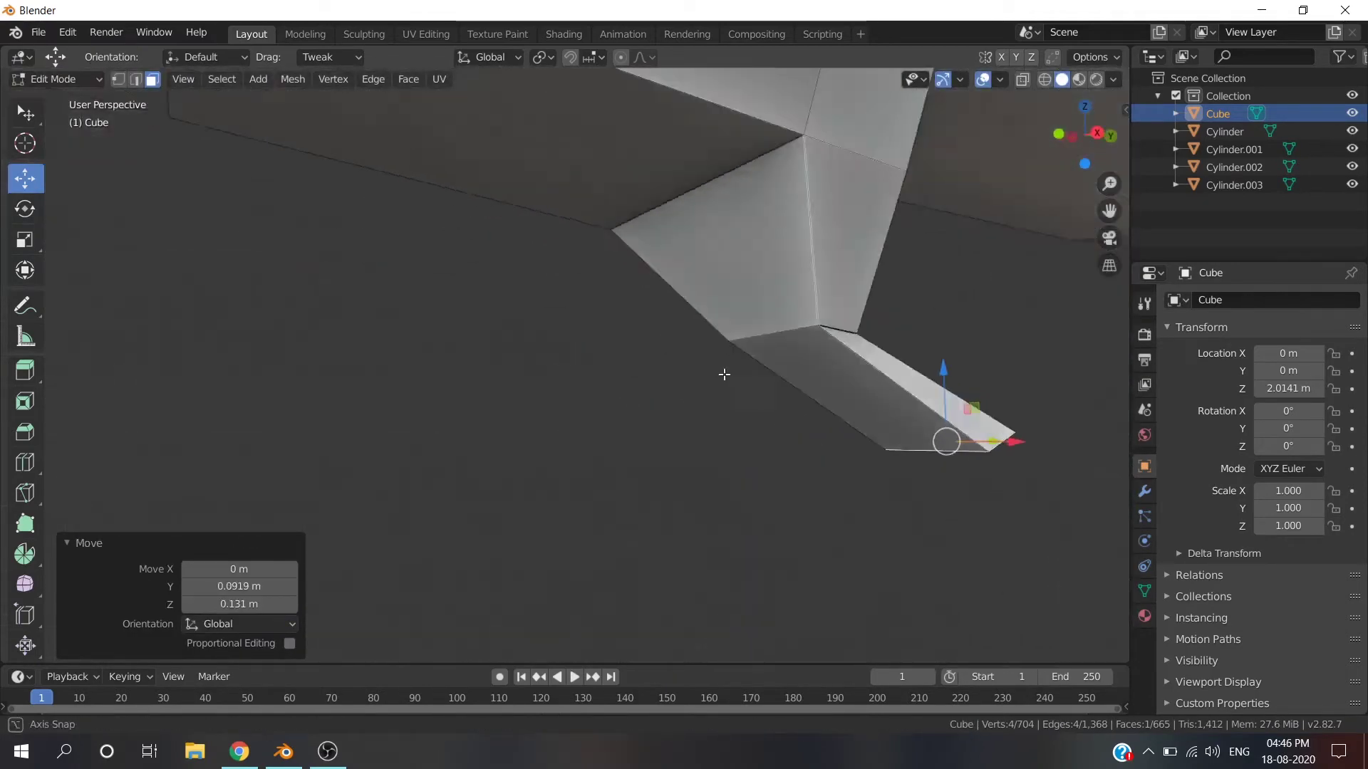
{"action": "key", "text": "KP_3"}
{"action": "key", "text": "2"}
{"action": "left_click", "coordinate": [641, 366]}
{"action": "key", "text": "g"}
{"action": "key", "text": "y"}
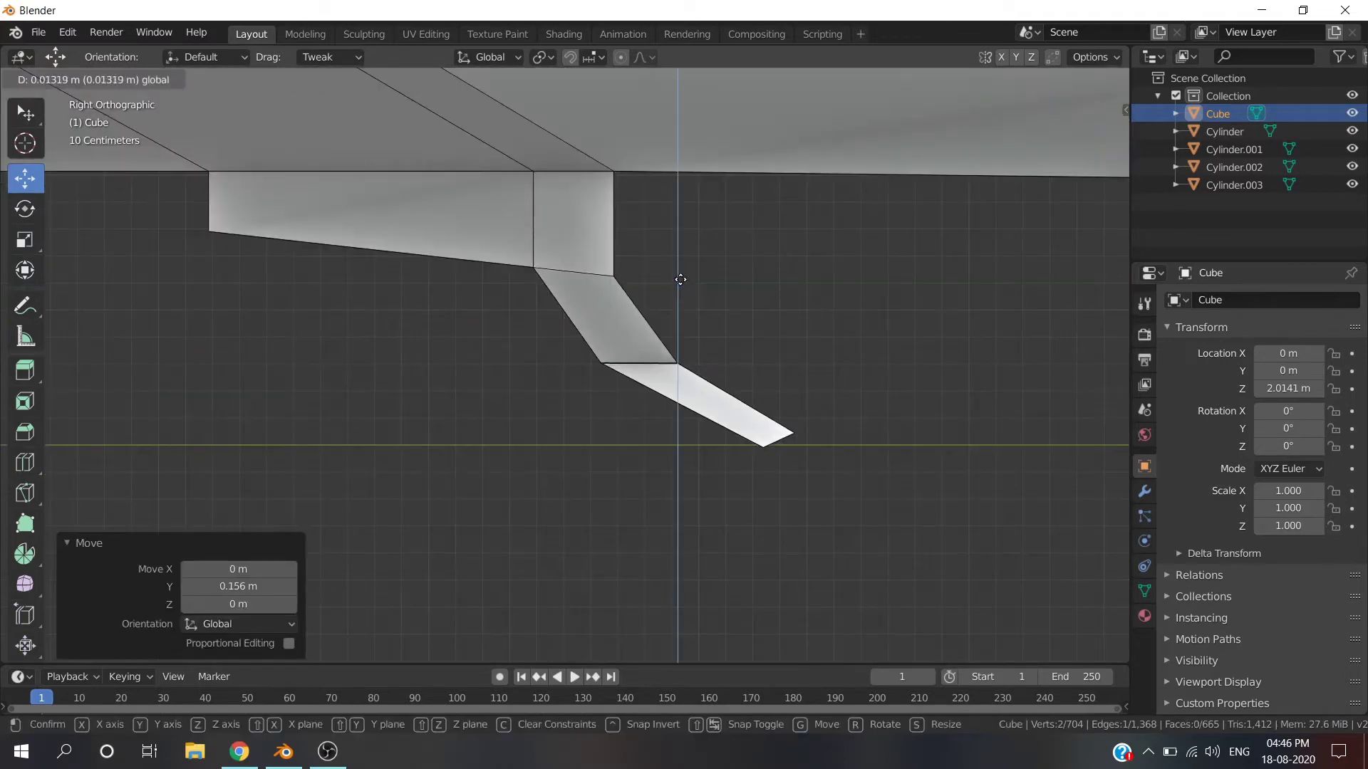
{"action": "left_click", "coordinate": [680, 279]}
{"action": "middle_click_drag", "start_coordinate": [681, 279], "coordinate": [689, 350]}
{"action": "key", "text": "KP_3"}
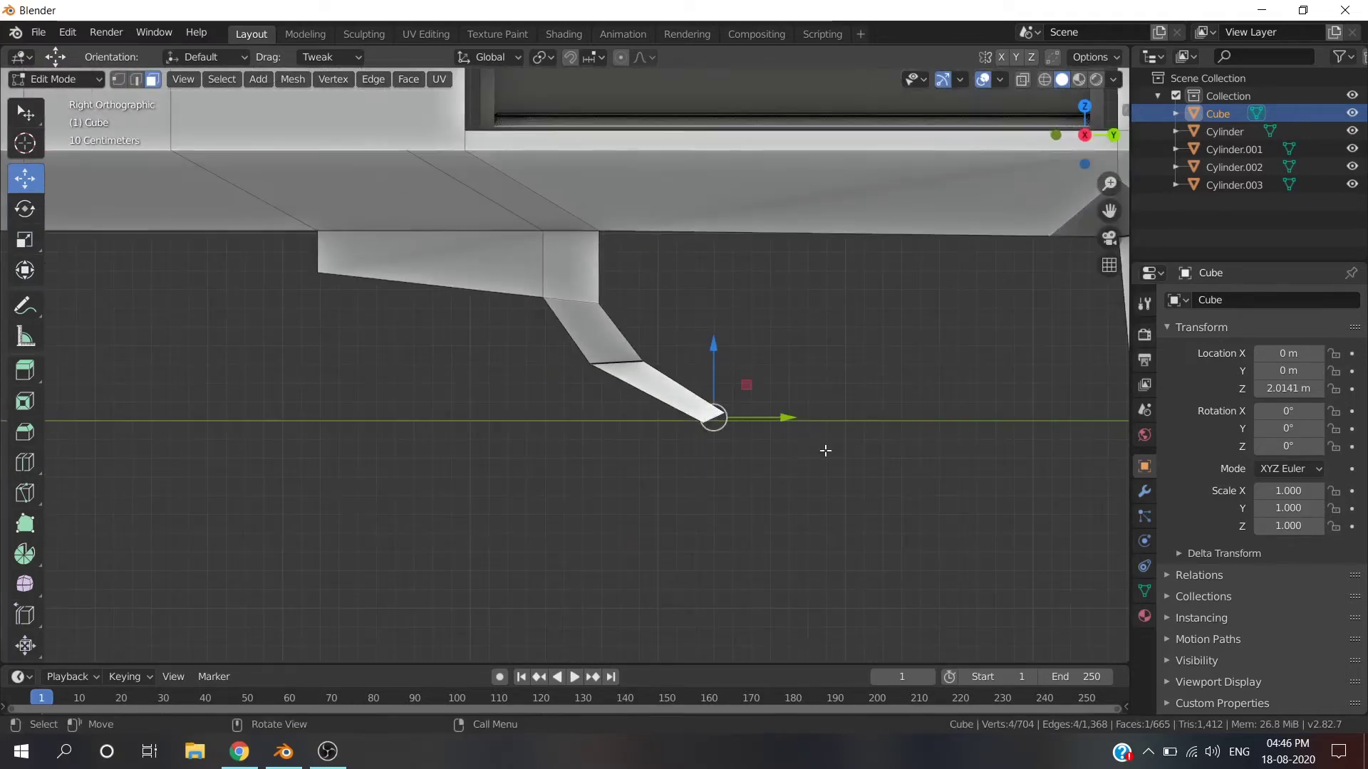
Extrude and rotate end segments so the guard curves up to meet the grip.
{"action": "key", "text": "r"}
{"action": "left_click", "coordinate": [800, 403]}
{"action": "scroll", "coordinate": [800, 403], "scroll_direction": "up", "scroll_amount": 3}
{"action": "key", "text": "e"}
{"action": "left_click", "coordinate": [912, 378]}
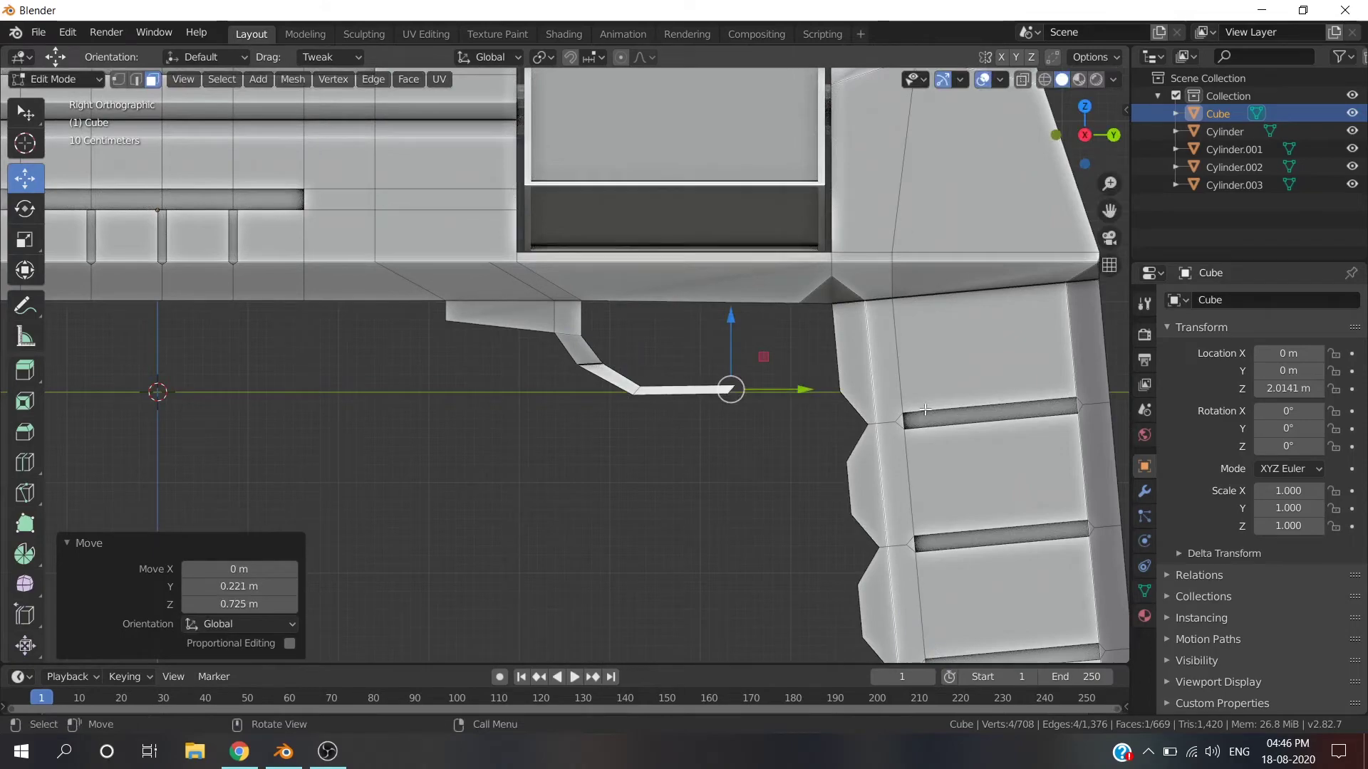
{"action": "left_click", "coordinate": [805, 285]}
{"action": "key", "text": "e"}
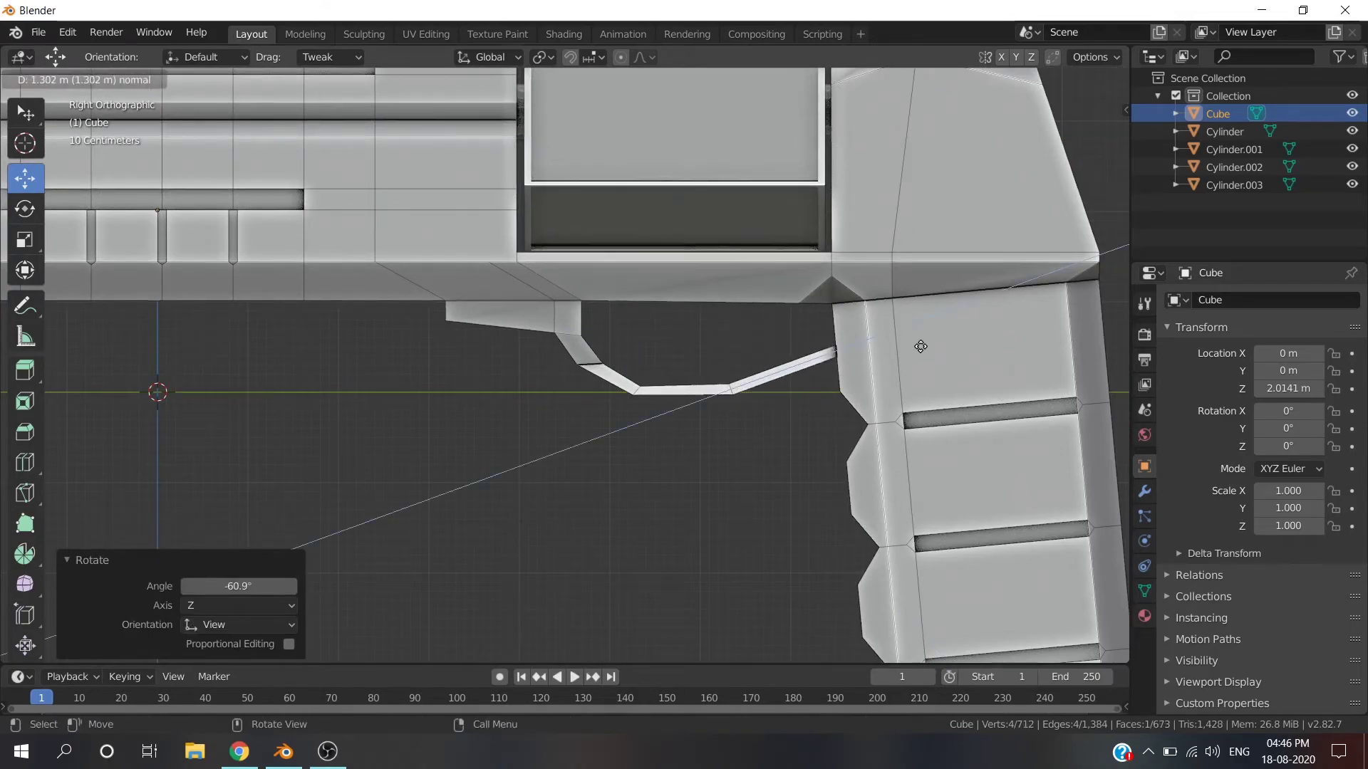
{"action": "left_click", "coordinate": [875, 373]}
{"action": "left_click", "coordinate": [986, 291]}
Inspect the whole gun, adjust a point on the trigger guard, and re-check it.
{"action": "mouse_move", "coordinate": [986, 291]}
{"action": "middle_mouse_down"}
{"action": "mouse_move", "coordinate": [877, 433]}
{"action": "mouse_move", "coordinate": [521, 385]}
{"action": "middle_mouse_up"}
{"action": "scroll", "coordinate": [877, 433], "scroll_direction": "down", "scroll_amount": 3}
{"action": "key", "text": "Tab"}
{"action": "key", "text": "Tab"}
{"action": "key", "text": "KP_Decimal"}
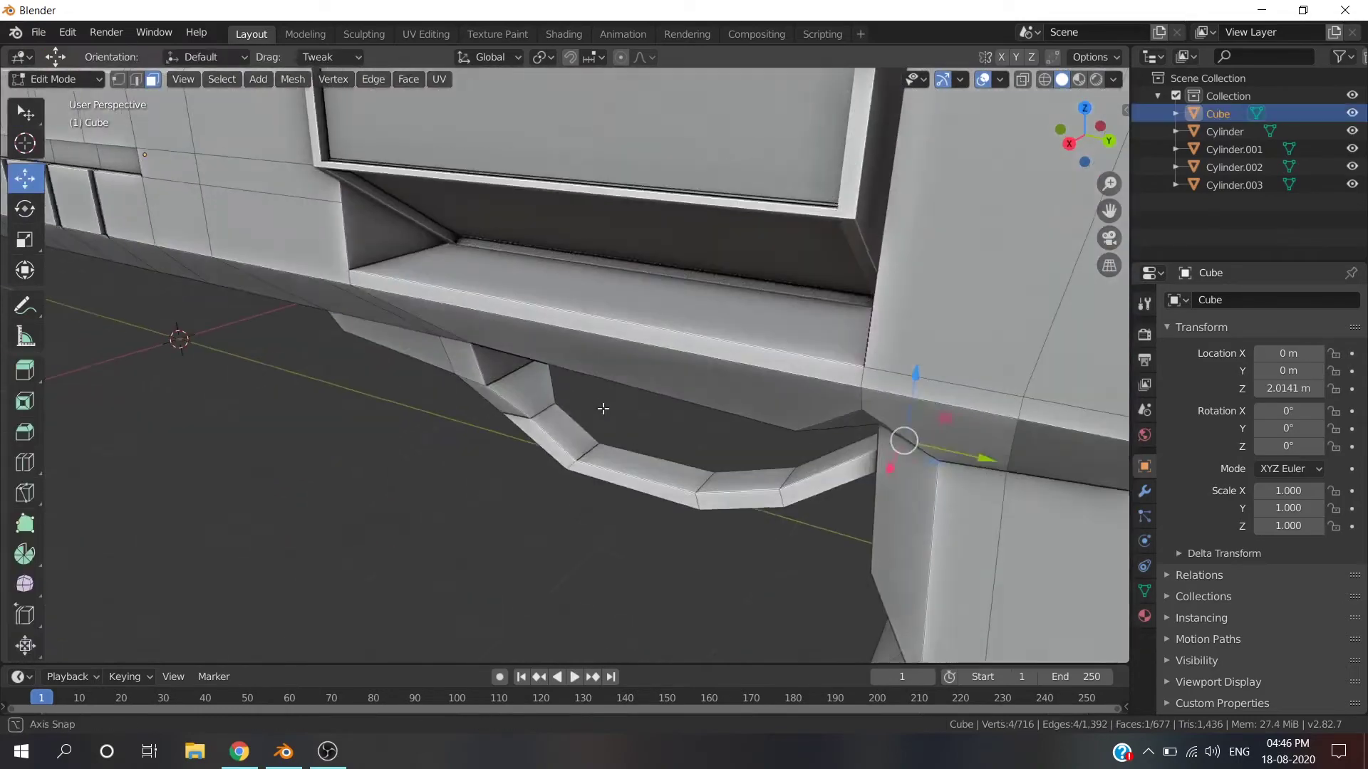
{"action": "left_click", "coordinate": [648, 389]}
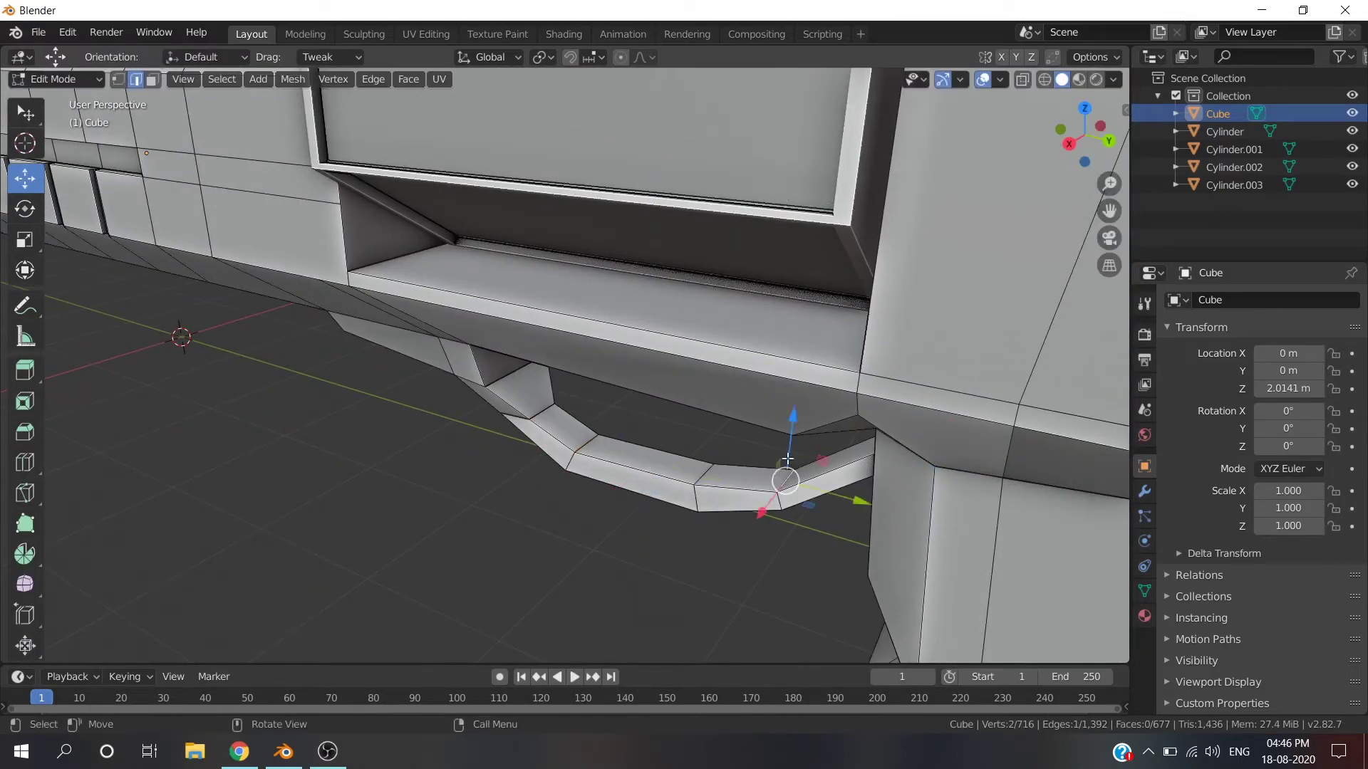
{"action": "key", "text": "Tab"}
{"action": "mouse_move", "coordinate": [787, 471]}
{"action": "middle_mouse_down"}
{"action": "mouse_move", "coordinate": [768, 423]}
{"action": "mouse_move", "coordinate": [801, 435]}
{"action": "mouse_move", "coordinate": [695, 423]}
{"action": "mouse_move", "coordinate": [577, 459]}
{"action": "mouse_move", "coordinate": [454, 397]}
{"action": "middle_mouse_up"}
{"action": "scroll", "coordinate": [800, 442], "scroll_direction": "down", "scroll_amount": 5}
{"action": "key", "text": "Tab"}
{"action": "scroll", "coordinate": [454, 398], "scroll_direction": "up", "scroll_amount": 2}
{"action": "key", "text": "shift+a"}
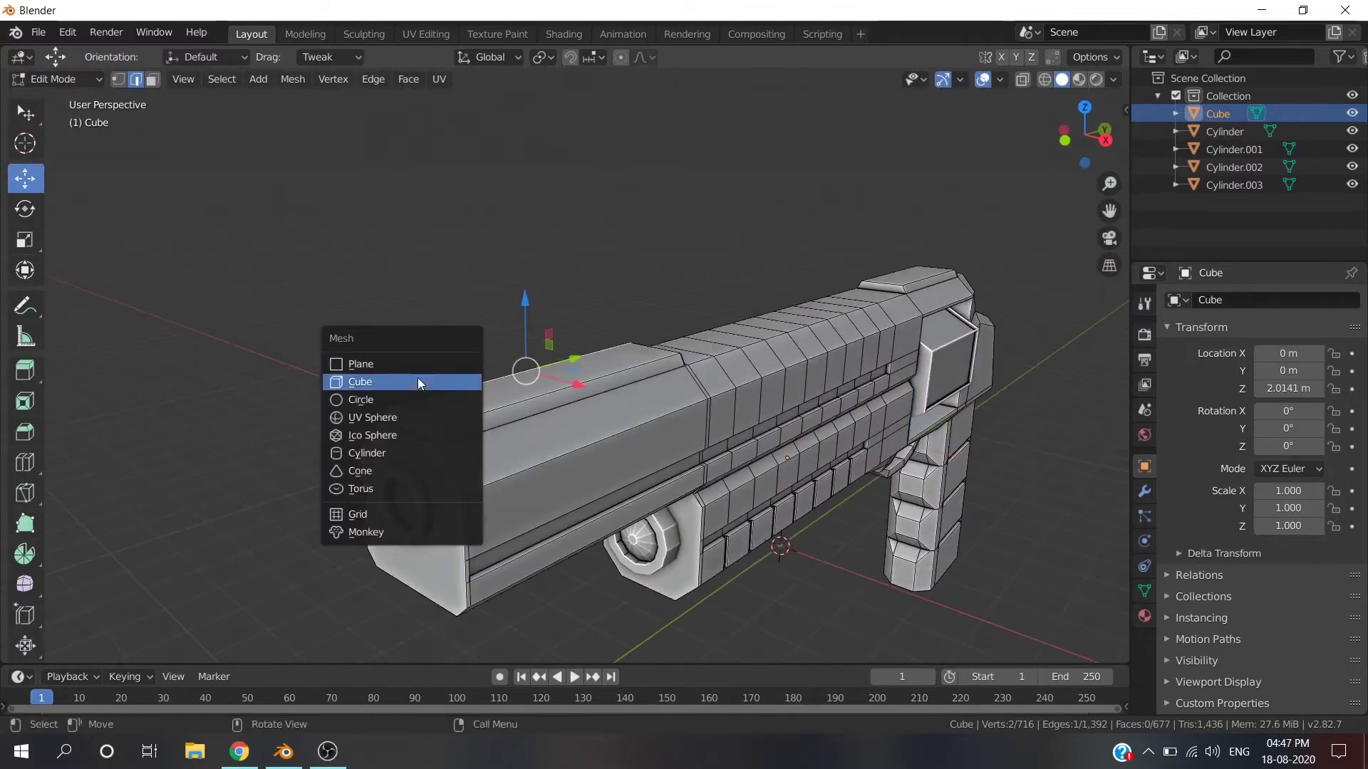
Add a cube, raise it above the gun and move it toward the muzzle.
{"action": "left_click", "coordinate": [435, 380]}
{"action": "scroll", "coordinate": [526, 404], "scroll_direction": "down", "scroll_amount": 3}
{"action": "key", "text": "g"}
{"action": "key", "text": "z"}
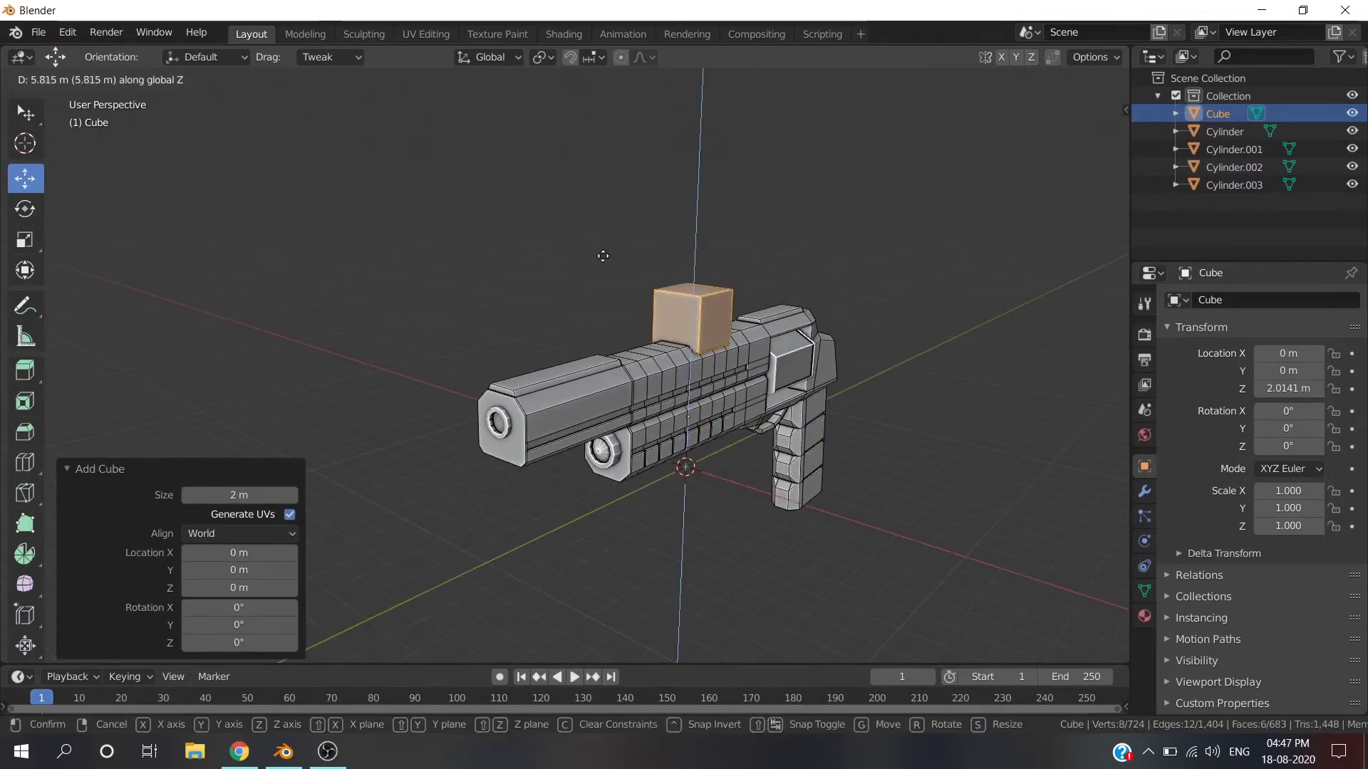
{"action": "left_click", "coordinate": [602, 256]}
{"action": "scroll", "coordinate": [603, 255], "scroll_direction": "up", "scroll_amount": 2}
{"action": "middle_click_drag", "start_coordinate": [603, 256], "coordinate": [661, 335]}
{"action": "key", "text": "g"}
{"action": "key", "text": "x"}
{"action": "left_click", "coordinate": [533, 367]}
Shrink the cube to 0.366, narrow its width, and seat it on the barrel top.
{"action": "middle_click_drag", "start_coordinate": [533, 367], "coordinate": [894, 388]}
{"action": "key", "text": "s"}
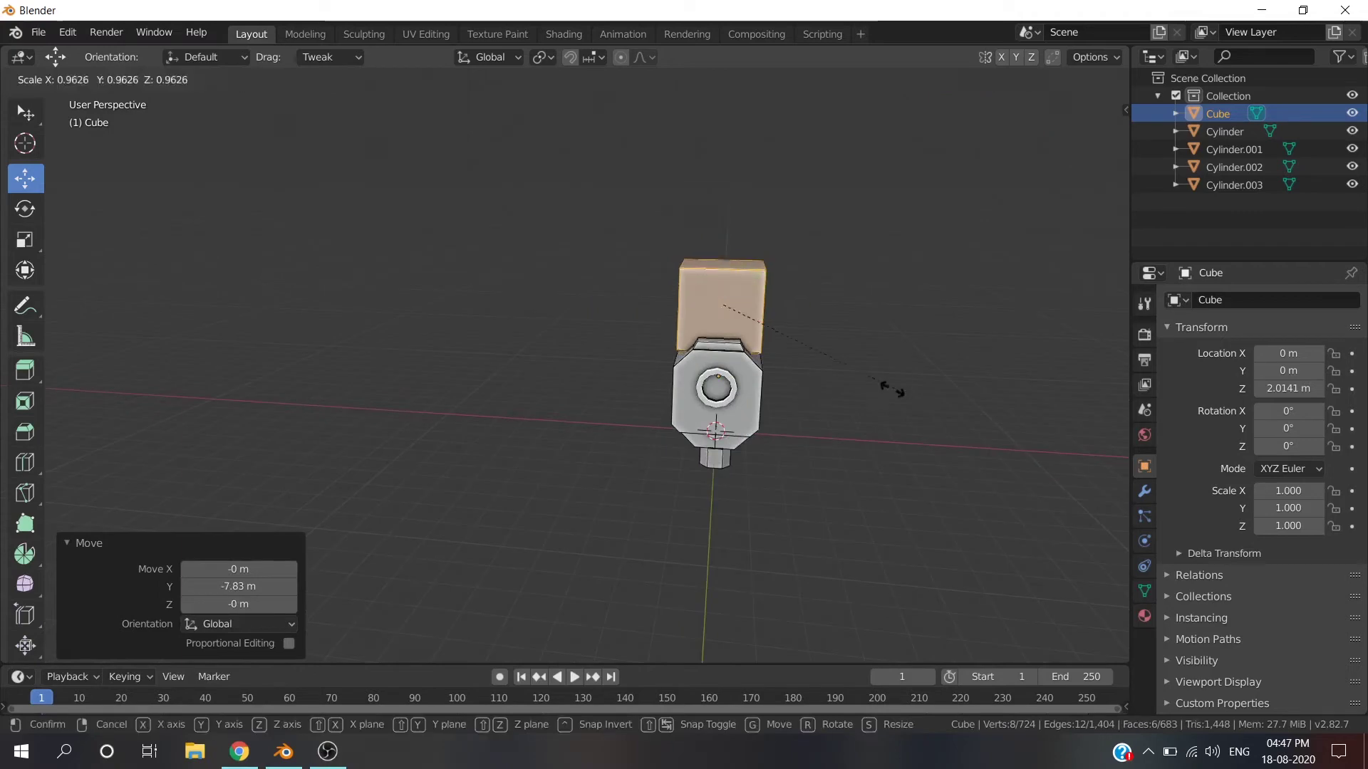
{"action": "left_click", "coordinate": [781, 364]}
{"action": "scroll", "coordinate": [782, 365], "scroll_direction": "up", "scroll_amount": 4}
{"action": "key", "text": "s"}
{"action": "key", "text": "x"}
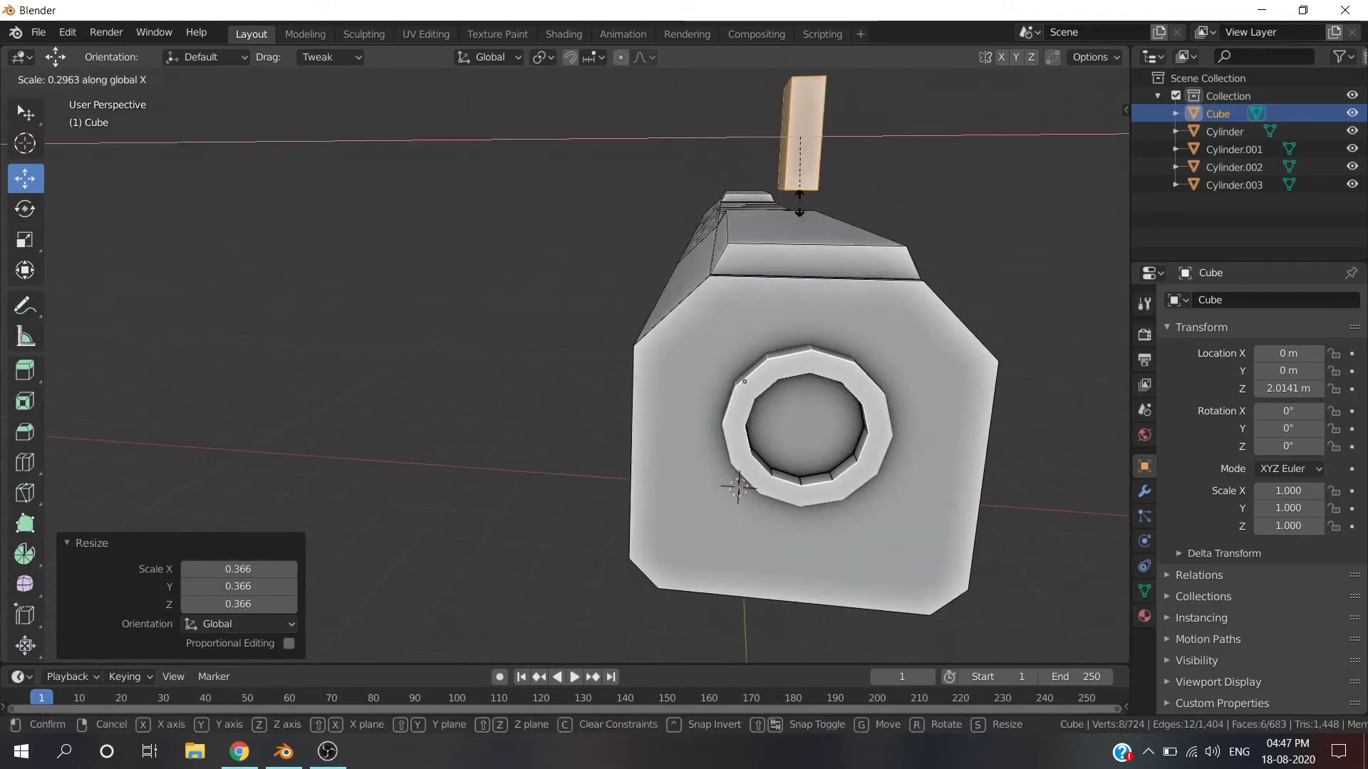
{"action": "left_click", "coordinate": [872, 193]}
{"action": "middle_click_drag", "start_coordinate": [872, 193], "coordinate": [765, 210]}
{"action": "key", "text": "s"}
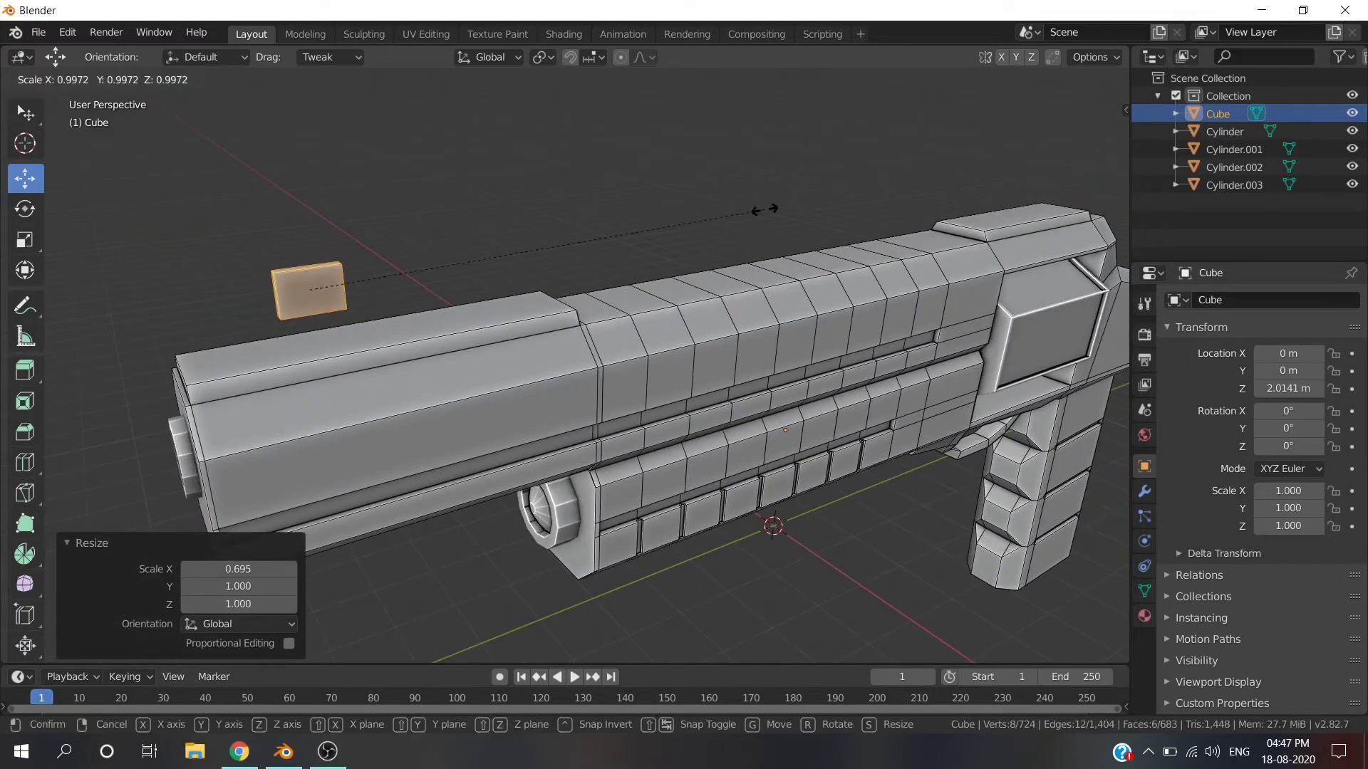
{"action": "key", "text": "g"}
{"action": "key", "text": "y"}
{"action": "left_click", "coordinate": [399, 320]}
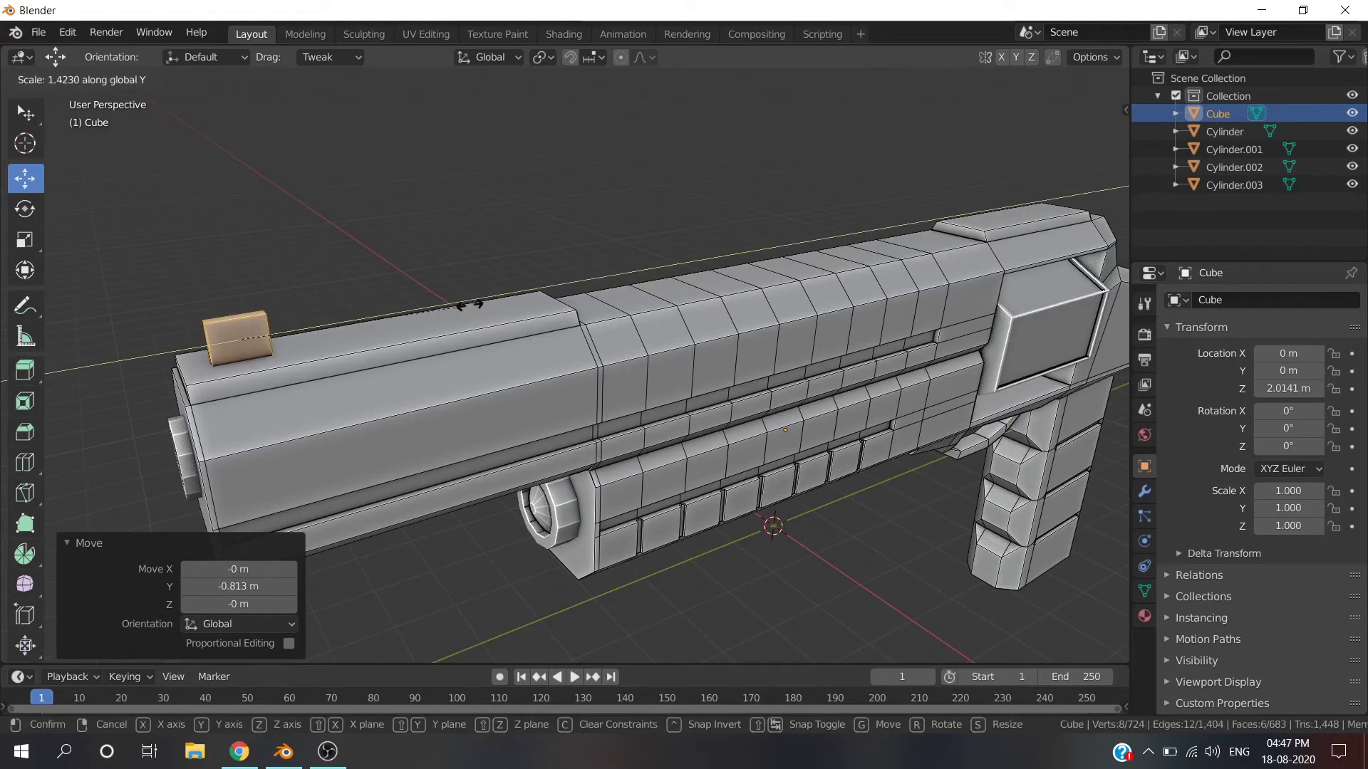
In Right Ortho, move the sight block's back top edge to slant its rear face.
{"action": "scroll", "coordinate": [292, 306], "scroll_direction": "up", "scroll_amount": 2}
{"action": "scroll", "coordinate": [292, 306], "scroll_direction": "up", "scroll_amount": 1}
{"action": "scroll", "coordinate": [278, 314], "scroll_direction": "up", "scroll_amount": 2}
{"action": "left_click", "coordinate": [278, 315]}
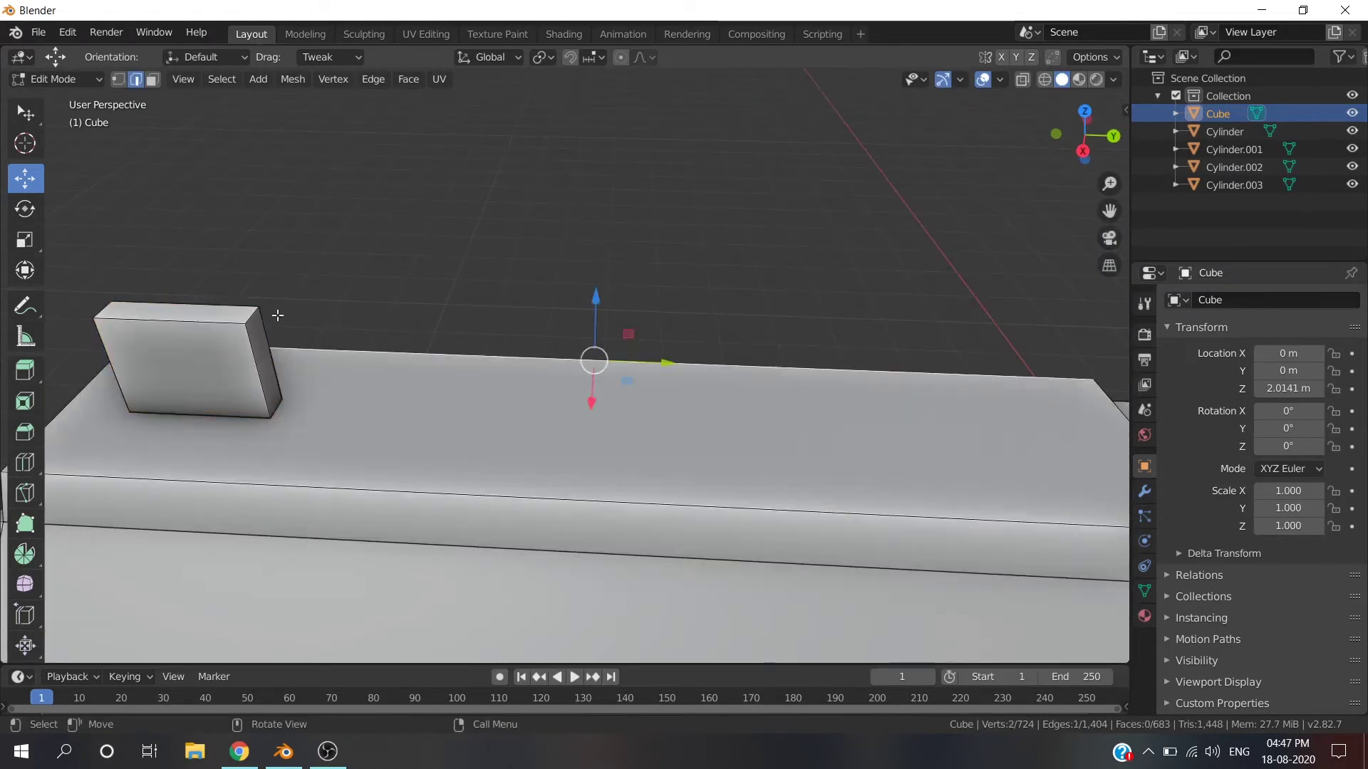
{"action": "key", "text": "KP_3"}
{"action": "mouse_move", "coordinate": [480, 183]}
{"action": "left_mouse_down"}
{"action": "mouse_move", "coordinate": [502, 198]}
{"action": "mouse_move", "coordinate": [490, 186]}
{"action": "left_mouse_up"}
{"action": "left_click", "coordinate": [564, 245]}
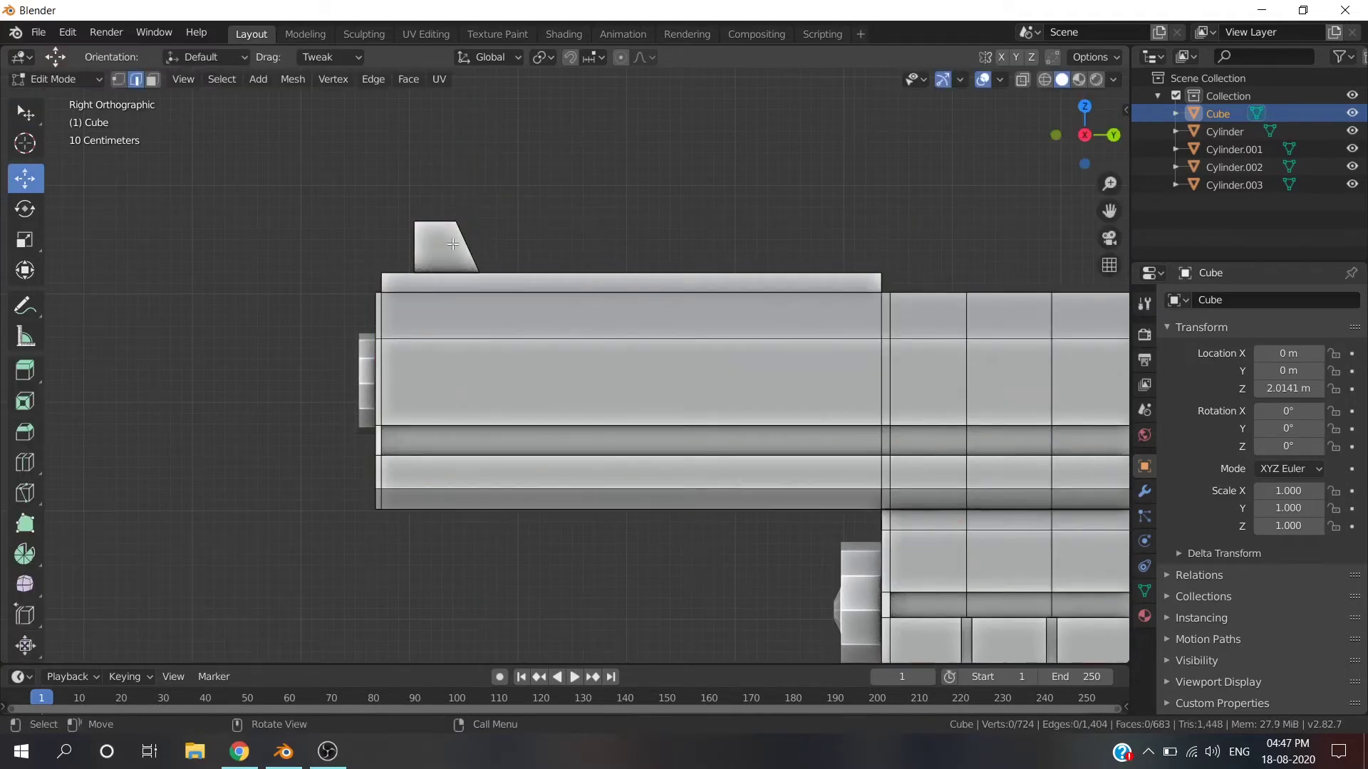
{"action": "key", "text": "l"}
{"action": "left_click", "coordinate": [507, 239]}
{"action": "mouse_move", "coordinate": [508, 240]}
{"action": "middle_mouse_down"}
{"action": "mouse_move", "coordinate": [559, 220]}
{"action": "mouse_move", "coordinate": [440, 238]}
{"action": "mouse_move", "coordinate": [567, 235]}
{"action": "mouse_move", "coordinate": [647, 264]}
{"action": "middle_mouse_up"}
{"action": "key", "text": "Tab"}
{"action": "scroll", "coordinate": [443, 208], "scroll_direction": "down", "scroll_amount": 2}
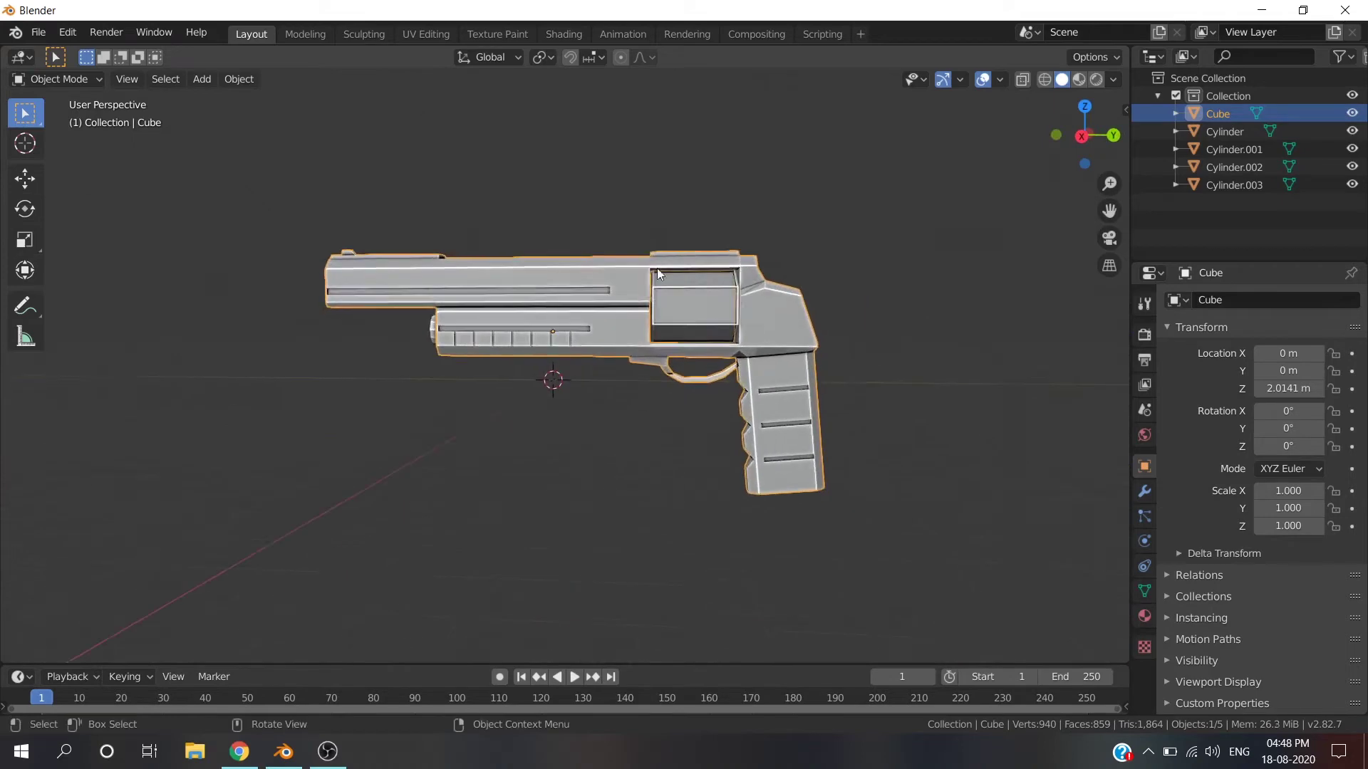
In side view, reposition the guard's lowest section and lower the edge near the grip.
{"action": "scroll", "coordinate": [729, 367], "scroll_direction": "up", "scroll_amount": 5}
{"action": "key", "text": "Tab"}
{"action": "scroll", "coordinate": [682, 226], "scroll_direction": "up", "scroll_amount": 2}
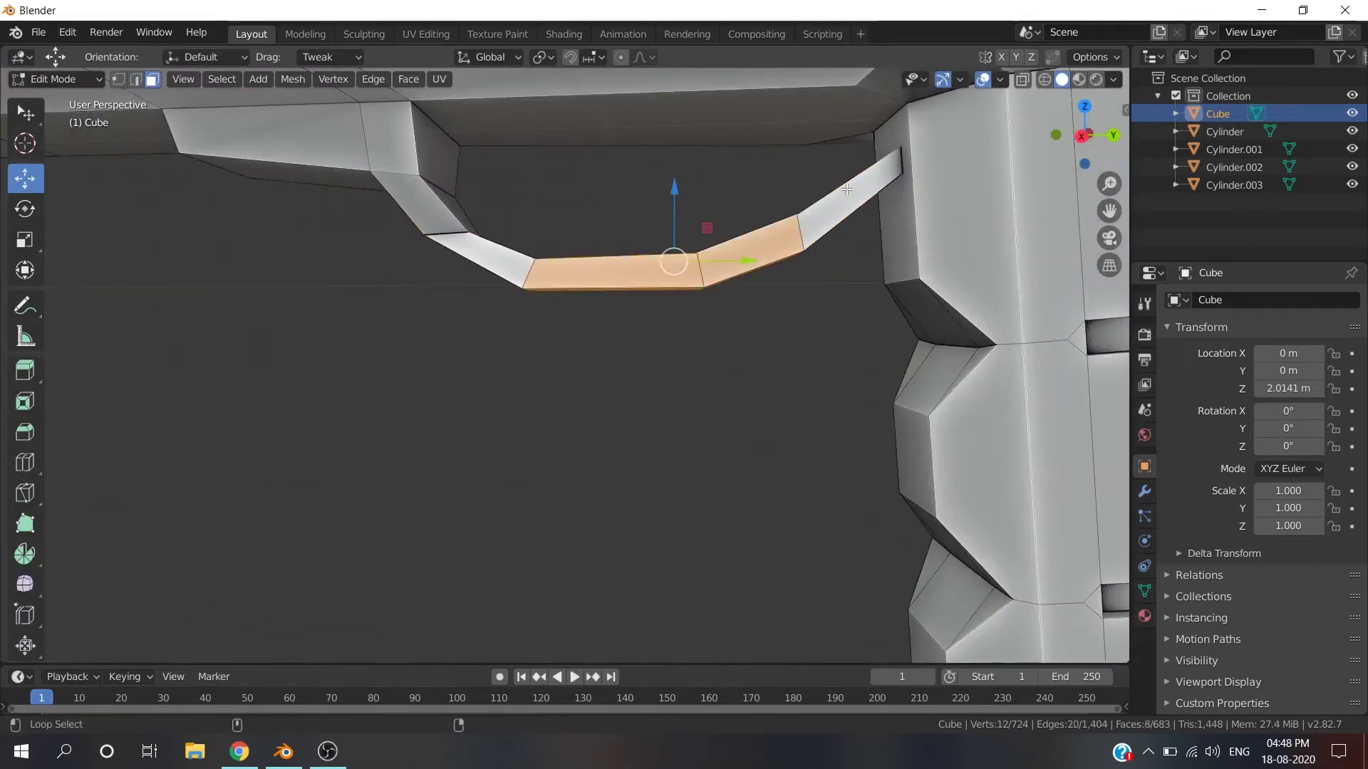
{"action": "key", "text": "KP_3"}
{"action": "left_click_drag", "start_coordinate": [687, 284], "coordinate": [704, 294]}
{"action": "key", "text": "alt+a"}
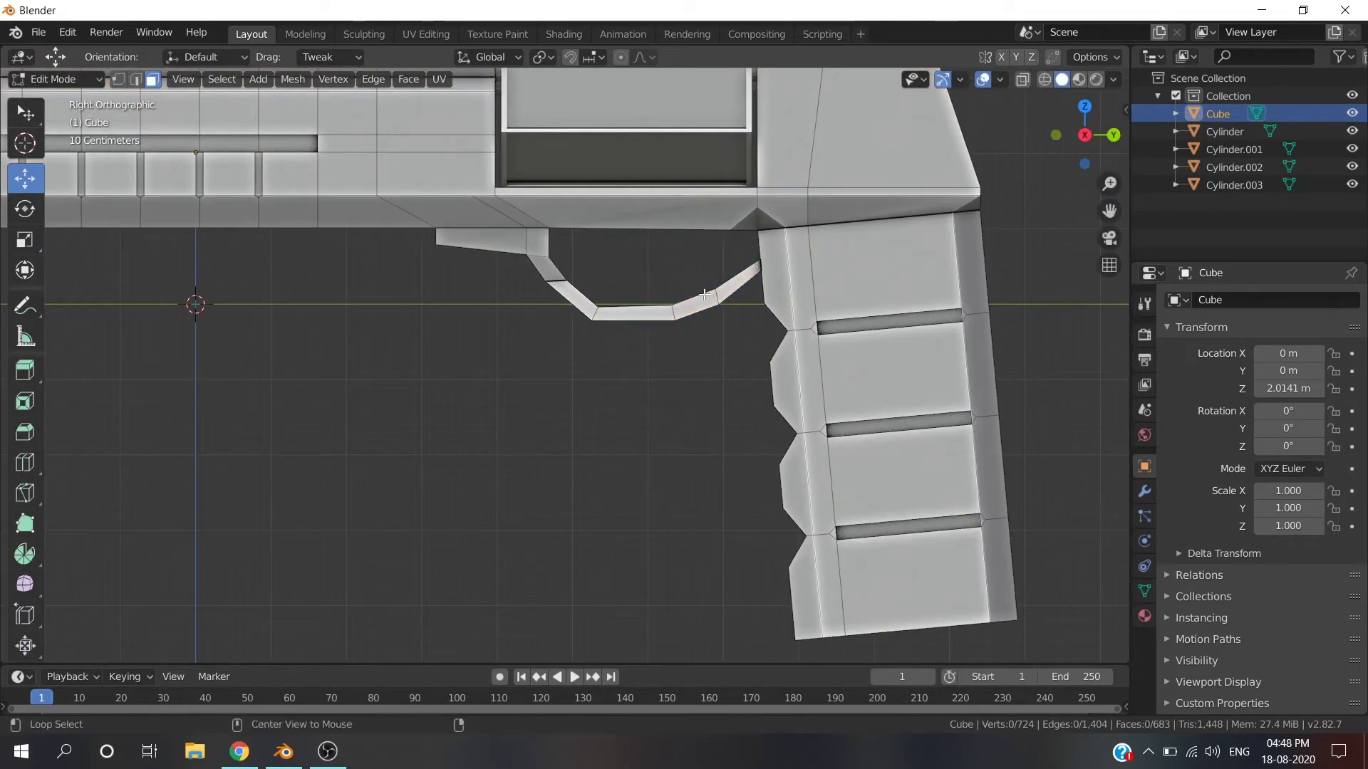
{"action": "key", "text": "g"}
{"action": "key", "text": "z"}
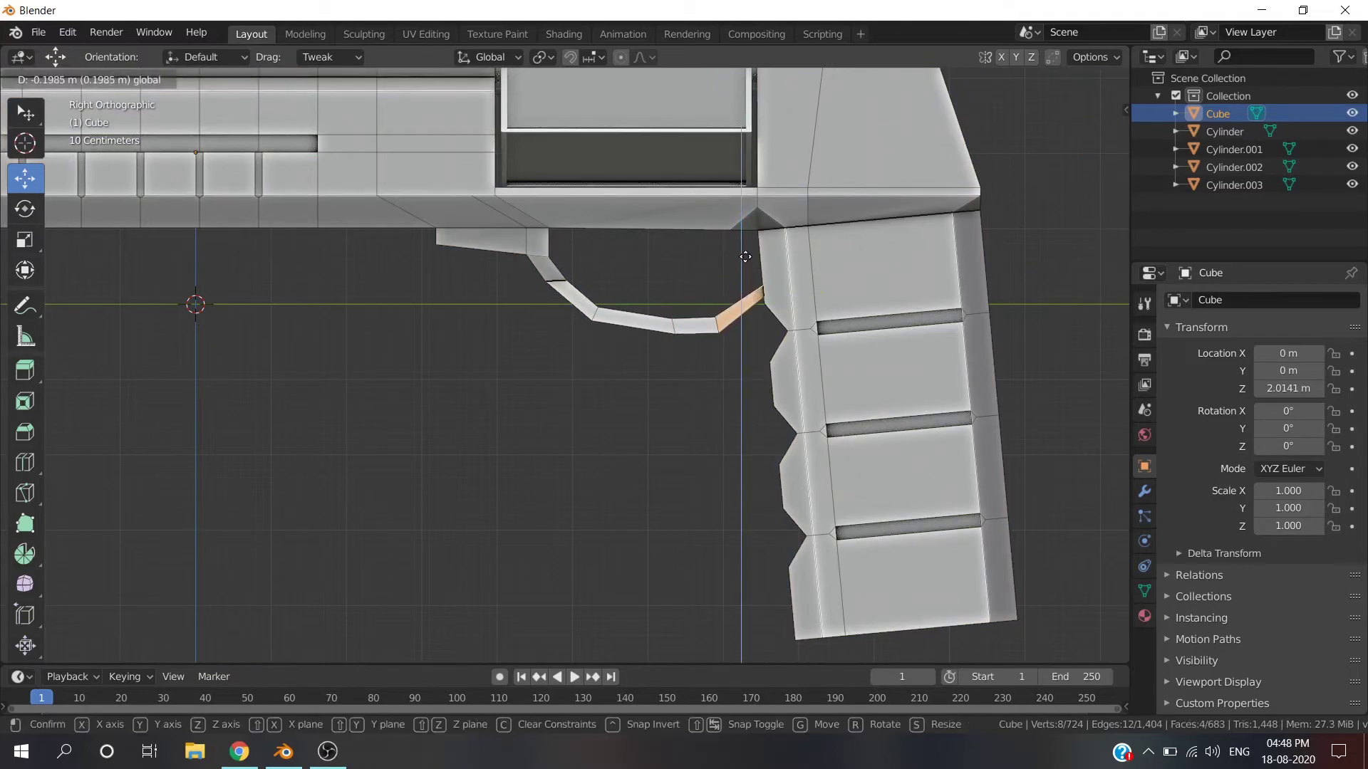
{"action": "left_click", "coordinate": [748, 253]}
{"action": "key", "text": "alt+a"}
Scale up the trigger guard section where it meets the grip.
{"action": "middle_click_drag", "start_coordinate": [747, 254], "coordinate": [771, 271]}
{"action": "scroll", "coordinate": [648, 303], "scroll_direction": "down", "scroll_amount": 3}
{"action": "scroll", "coordinate": [754, 396], "scroll_direction": "up", "scroll_amount": 2}
{"action": "scroll", "coordinate": [797, 446], "scroll_direction": "up", "scroll_amount": 2}
{"action": "left_click", "coordinate": [778, 436], "text": "alt"}
{"action": "key", "text": "s"}
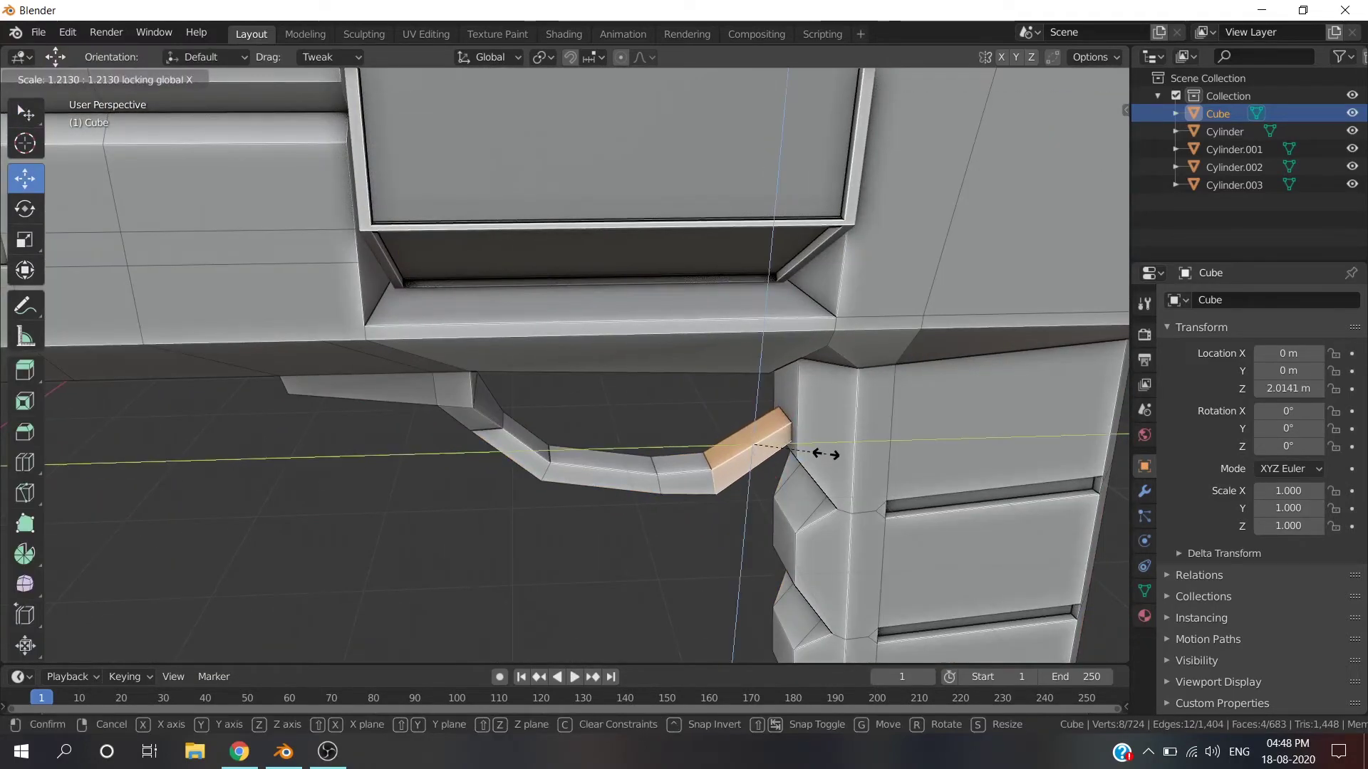
{"action": "left_click", "coordinate": [833, 453]}
{"action": "key", "text": "Tab"}
Widen the guard's end face at the grip side-to-side along X.
{"action": "scroll", "coordinate": [800, 413], "scroll_direction": "down", "scroll_amount": 3}
{"action": "middle_click_drag", "start_coordinate": [794, 405], "coordinate": [830, 400]}
{"action": "scroll", "coordinate": [741, 335], "scroll_direction": "up", "scroll_amount": 3}
{"action": "middle_click_drag", "start_coordinate": [741, 335], "coordinate": [793, 225]}
{"action": "key", "text": "Tab"}
{"action": "scroll", "coordinate": [793, 225], "scroll_direction": "up", "scroll_amount": 3}
{"action": "left_click", "coordinate": [802, 295]}
{"action": "key", "text": "s"}
{"action": "key", "text": "x"}
{"action": "left_click", "coordinate": [896, 326]}
{"action": "key", "text": "Tab"}
{"action": "scroll", "coordinate": [926, 271], "scroll_direction": "down", "scroll_amount": 4}
{"action": "scroll", "coordinate": [1040, 99], "scroll_direction": "up", "scroll_amount": 3}
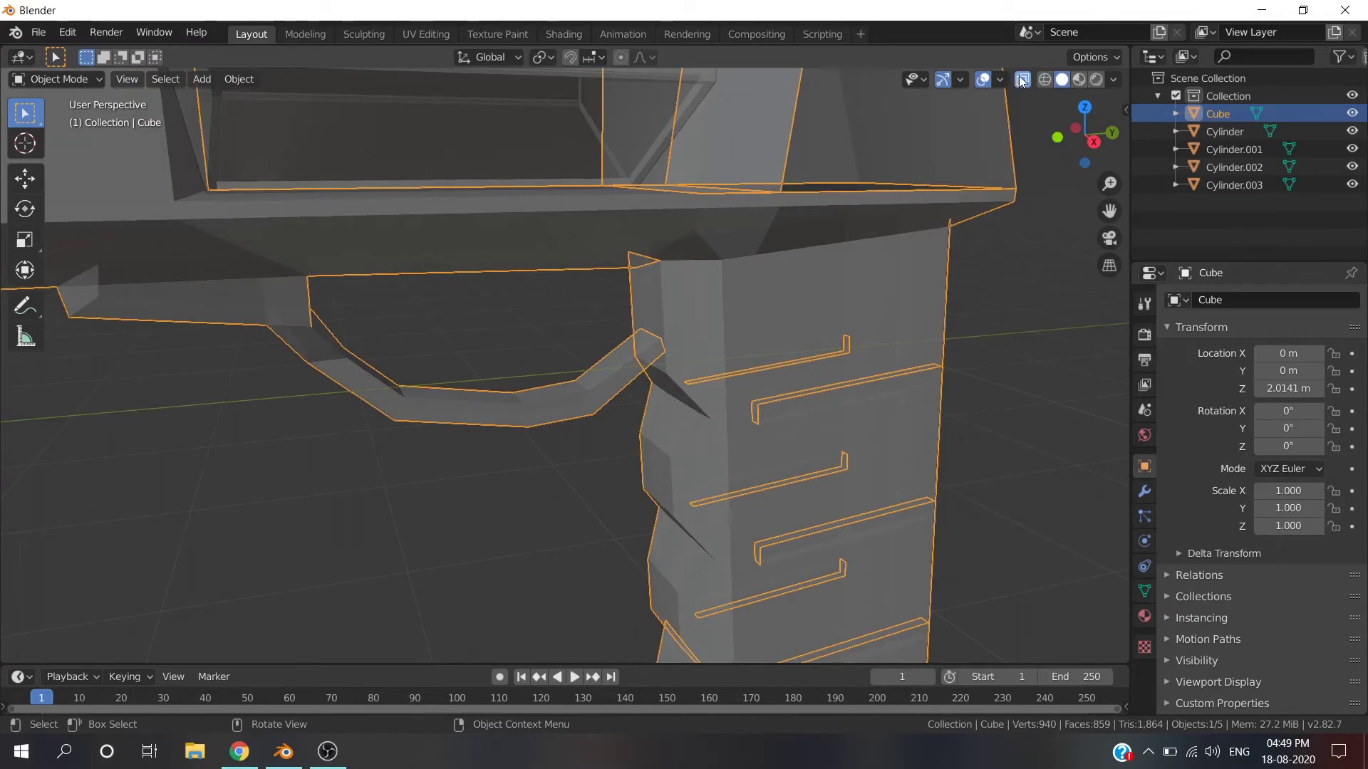
Turn off see-through view and deselect the gun to view the whole grip.
{"action": "left_click", "coordinate": [1021, 81]}
{"action": "left_click", "coordinate": [926, 311]}
{"action": "scroll", "coordinate": [926, 310], "scroll_direction": "down", "scroll_amount": 3}
{"action": "middle_click_drag", "start_coordinate": [926, 310], "coordinate": [823, 315]}
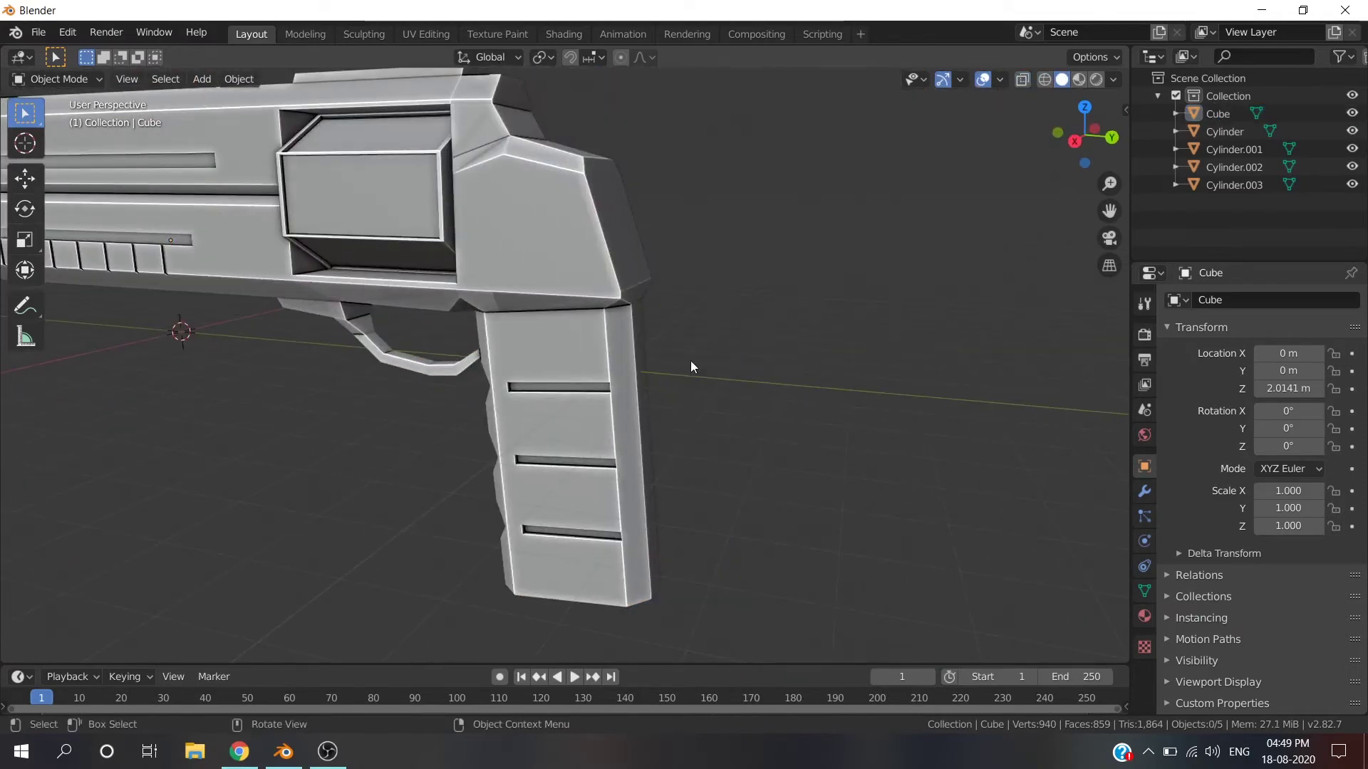
{"action": "middle_click_drag", "start_coordinate": [690, 360], "coordinate": [811, 324]}
{"action": "scroll", "coordinate": [811, 324], "scroll_direction": "down", "scroll_amount": 3}
Add a new cube, shrink it to 0.211 and move it near the guard.
{"action": "key", "text": "shift+a"}
{"action": "left_click", "coordinate": [875, 331]}
{"action": "key", "text": "KP_3"}
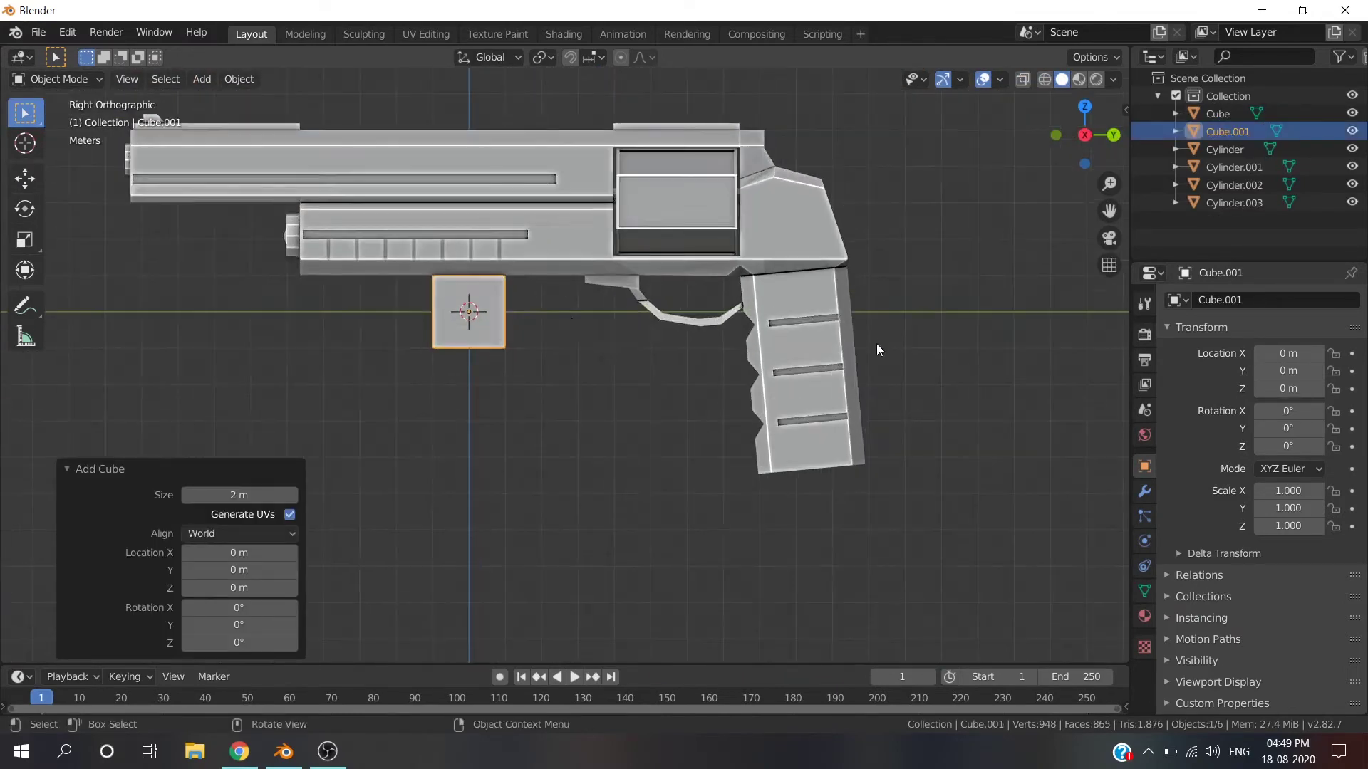
{"action": "key", "text": "s"}
{"action": "left_click", "coordinate": [627, 321]}
{"action": "key", "text": "g"}
{"action": "key", "text": "g"}
{"action": "left_click", "coordinate": [664, 380]}
{"action": "scroll", "coordinate": [664, 380], "scroll_direction": "up", "scroll_amount": 4}
{"action": "middle_click_drag", "start_coordinate": [664, 380], "coordinate": [643, 344]}
Tilt the small cube and extrude a face to form the bent trigger.
{"action": "key", "text": "r"}
{"action": "key", "text": "z"}
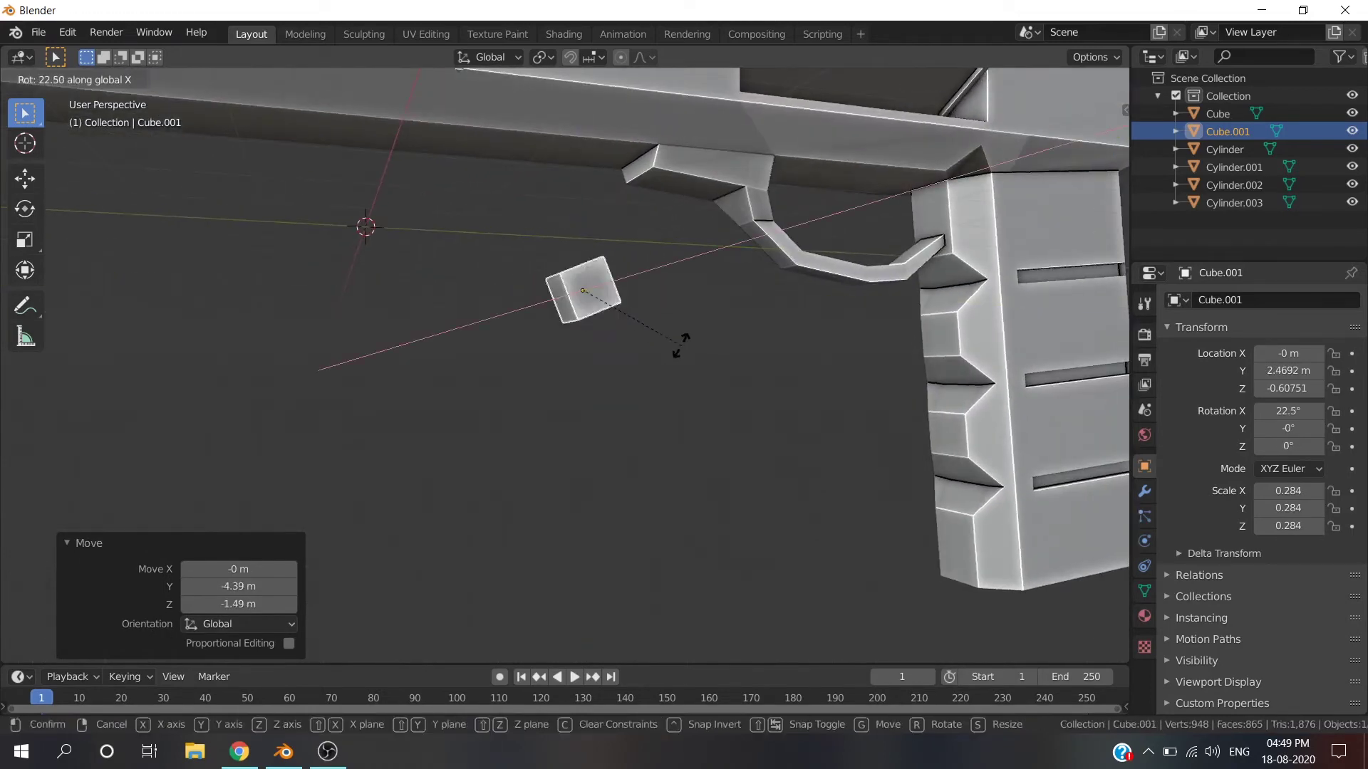
{"action": "left_click", "coordinate": [694, 318]}
{"action": "key", "text": "Tab"}
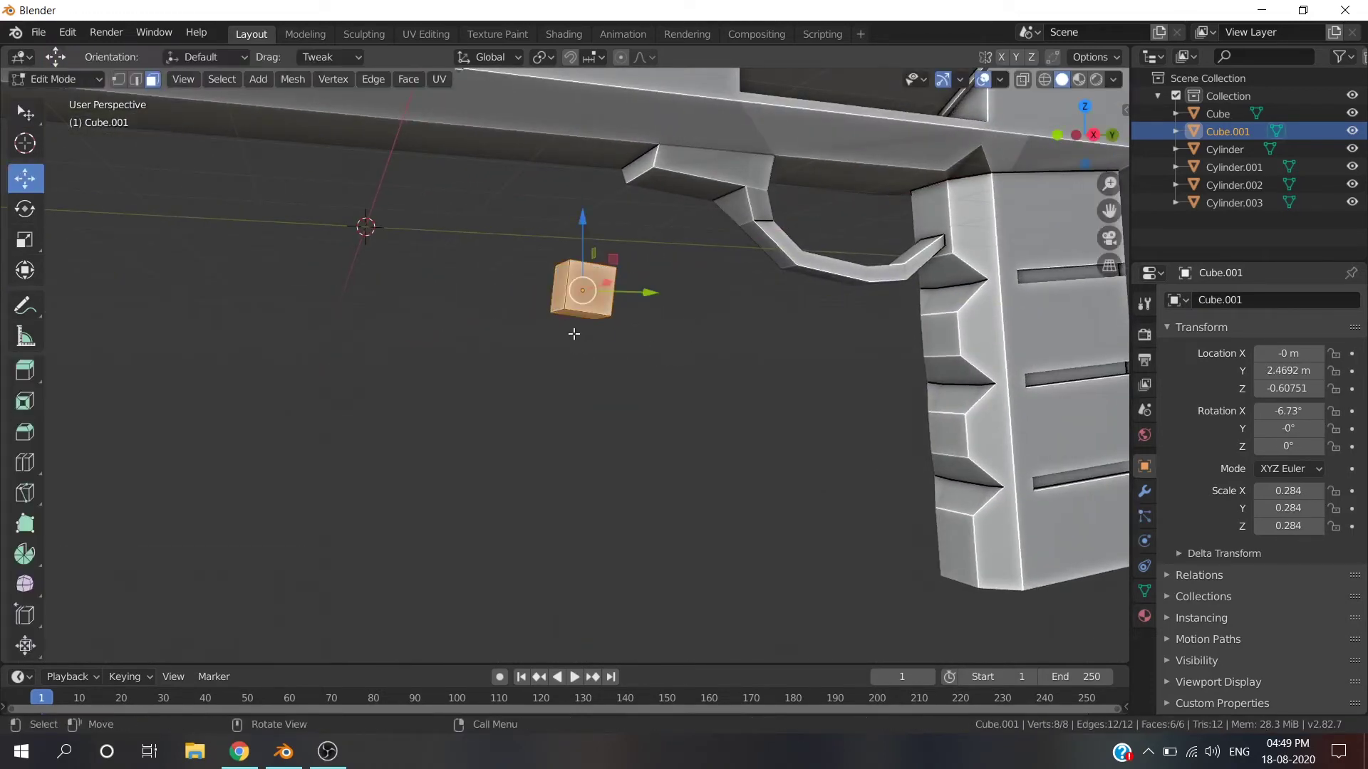
{"action": "key", "text": "KP_3"}
{"action": "key", "text": "e"}
{"action": "left_click", "coordinate": [647, 405]}
{"action": "left_click", "coordinate": [620, 381]}
{"action": "key", "text": "Tab"}
Resize the trigger and place it inside the trigger guard ahead of the grip.
{"action": "scroll", "coordinate": [572, 362], "scroll_direction": "down", "scroll_amount": 5}
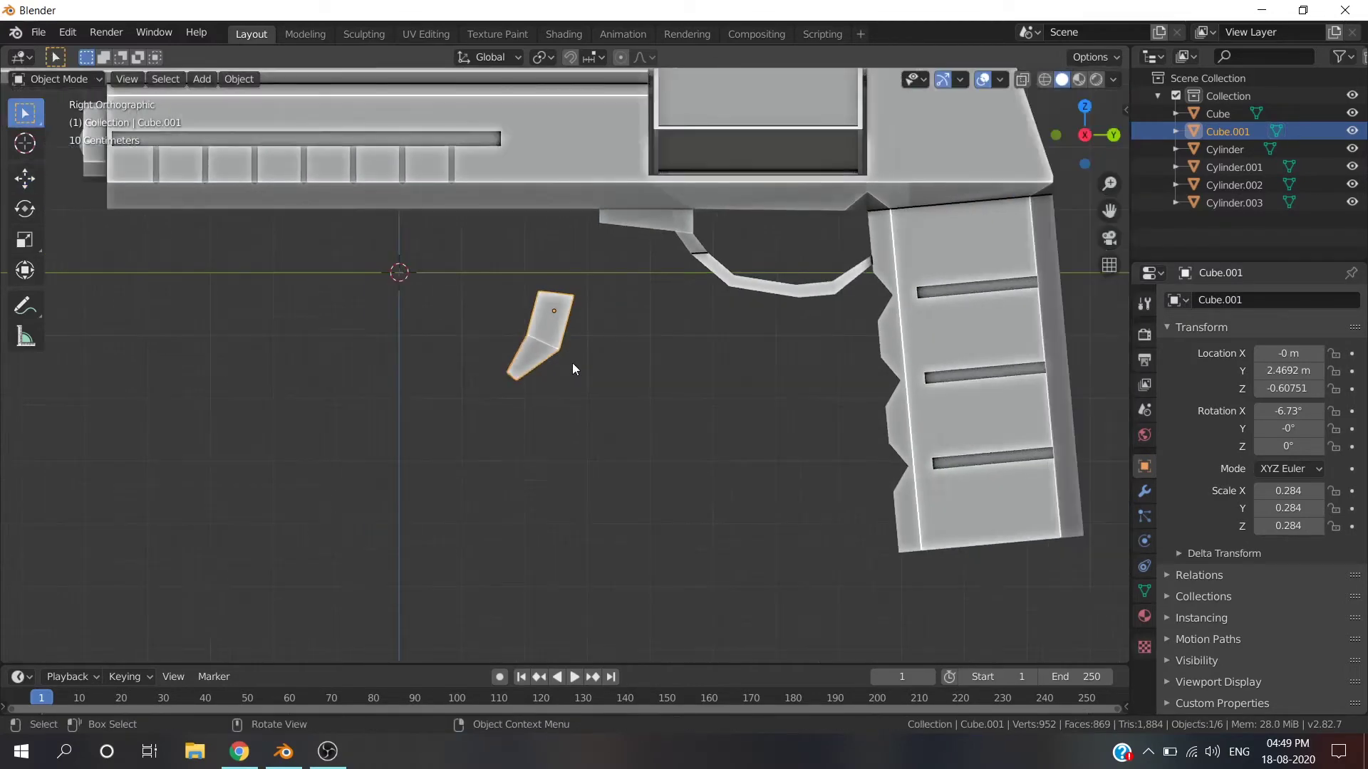
{"action": "key", "text": "s"}
{"action": "left_click", "coordinate": [632, 366]}
{"action": "key", "text": "g"}
{"action": "left_click", "coordinate": [818, 296]}
{"action": "key", "text": "s"}
{"action": "left_click", "coordinate": [899, 331]}
{"action": "mouse_move", "coordinate": [899, 330]}
{"action": "middle_mouse_down"}
{"action": "mouse_move", "coordinate": [777, 326]}
{"action": "mouse_move", "coordinate": [815, 305]}
{"action": "middle_mouse_up"}
{"action": "left_click", "coordinate": [815, 305]}
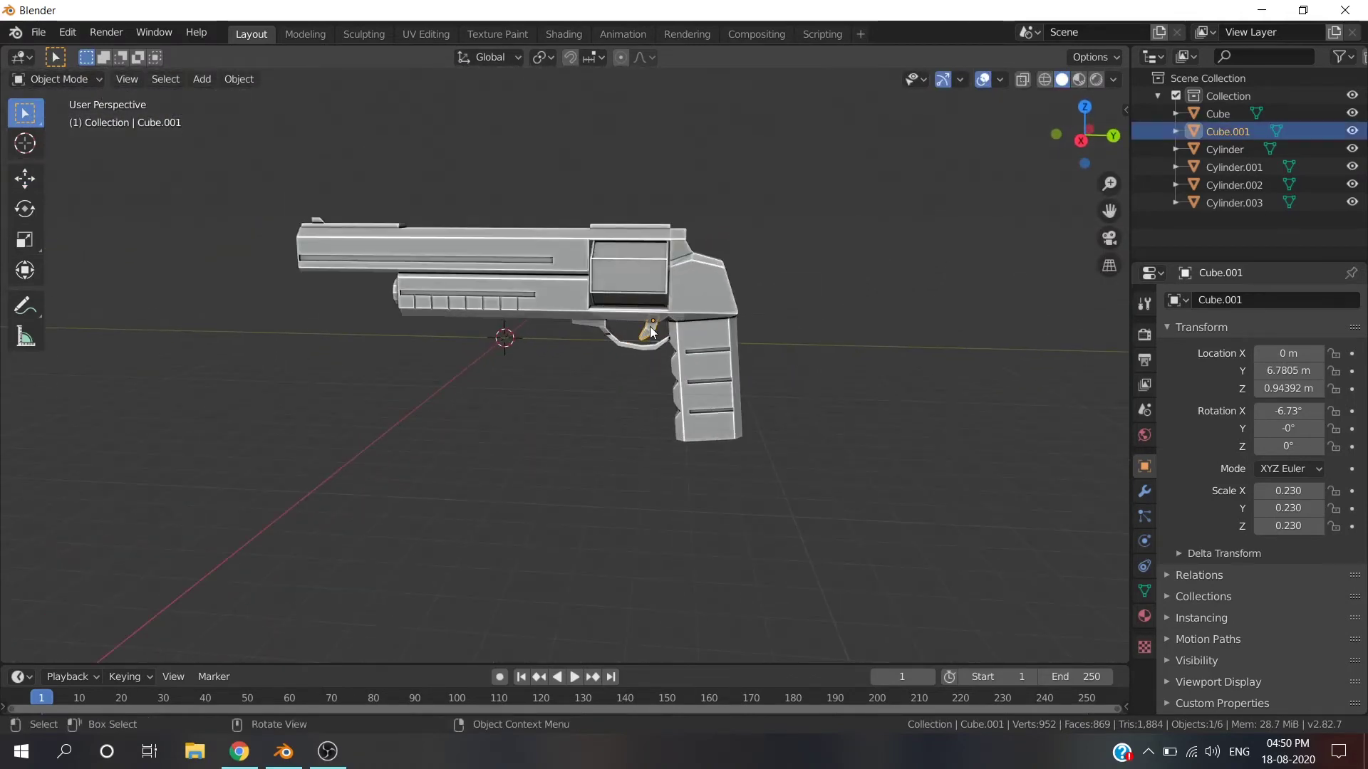
Duplicate the trigger piece and turn the copy 180° around Z to face backward.
{"action": "key", "text": "shift+d"}
{"action": "left_click", "coordinate": [707, 256]}
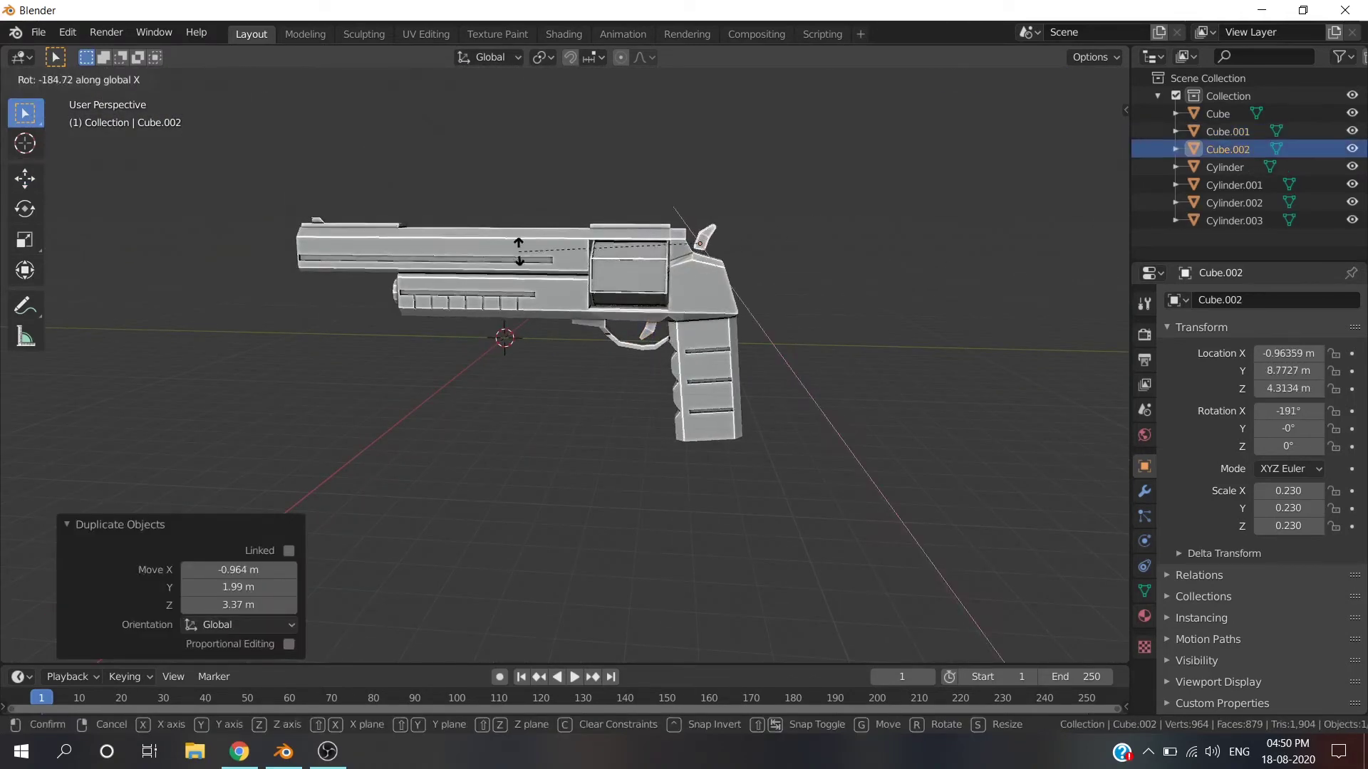
{"action": "left_click", "coordinate": [511, 240]}
{"action": "key", "text": "r"}
{"action": "key", "text": "z"}
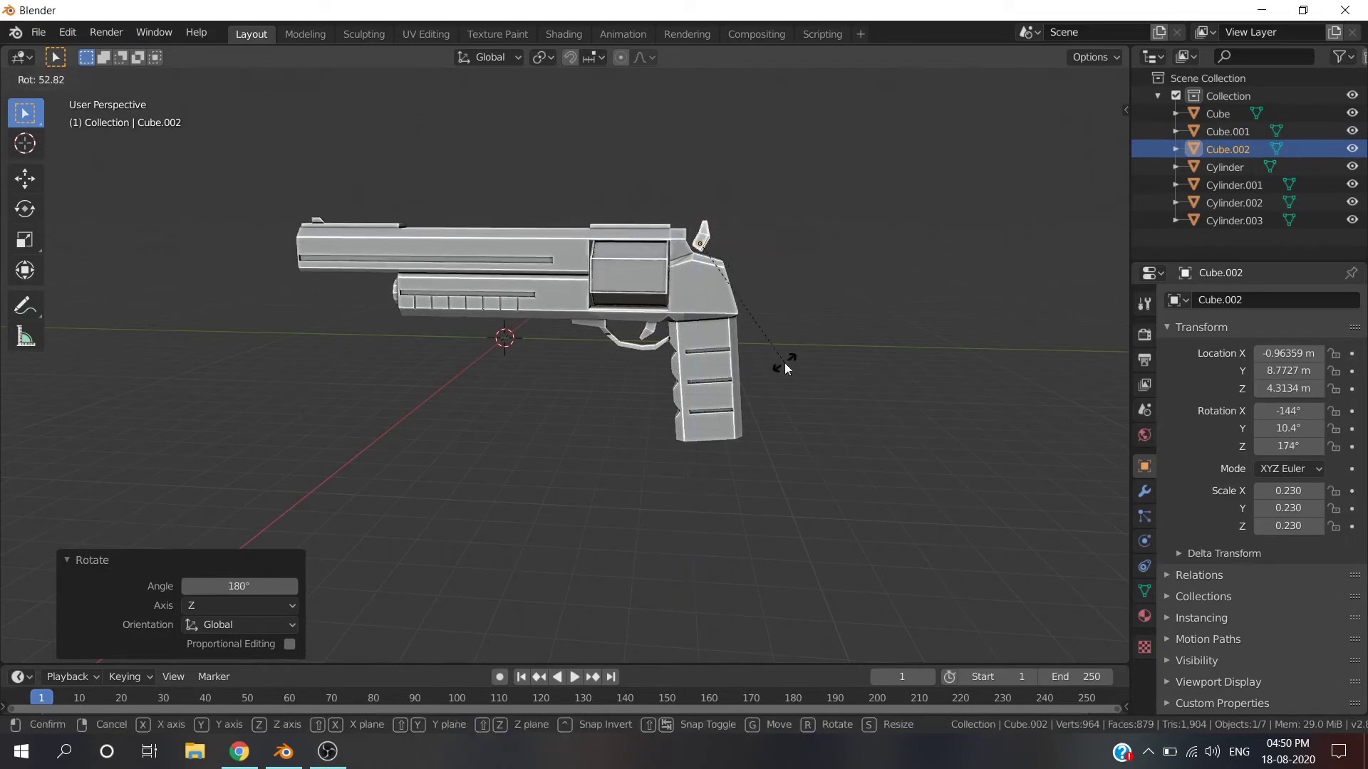
{"action": "key", "text": "Escape"}
{"action": "middle_click_drag", "start_coordinate": [784, 362], "coordinate": [708, 389]}
{"action": "scroll", "coordinate": [765, 344], "scroll_direction": "up", "scroll_amount": 5}
{"action": "middle_click_drag", "start_coordinate": [765, 343], "coordinate": [808, 318]}
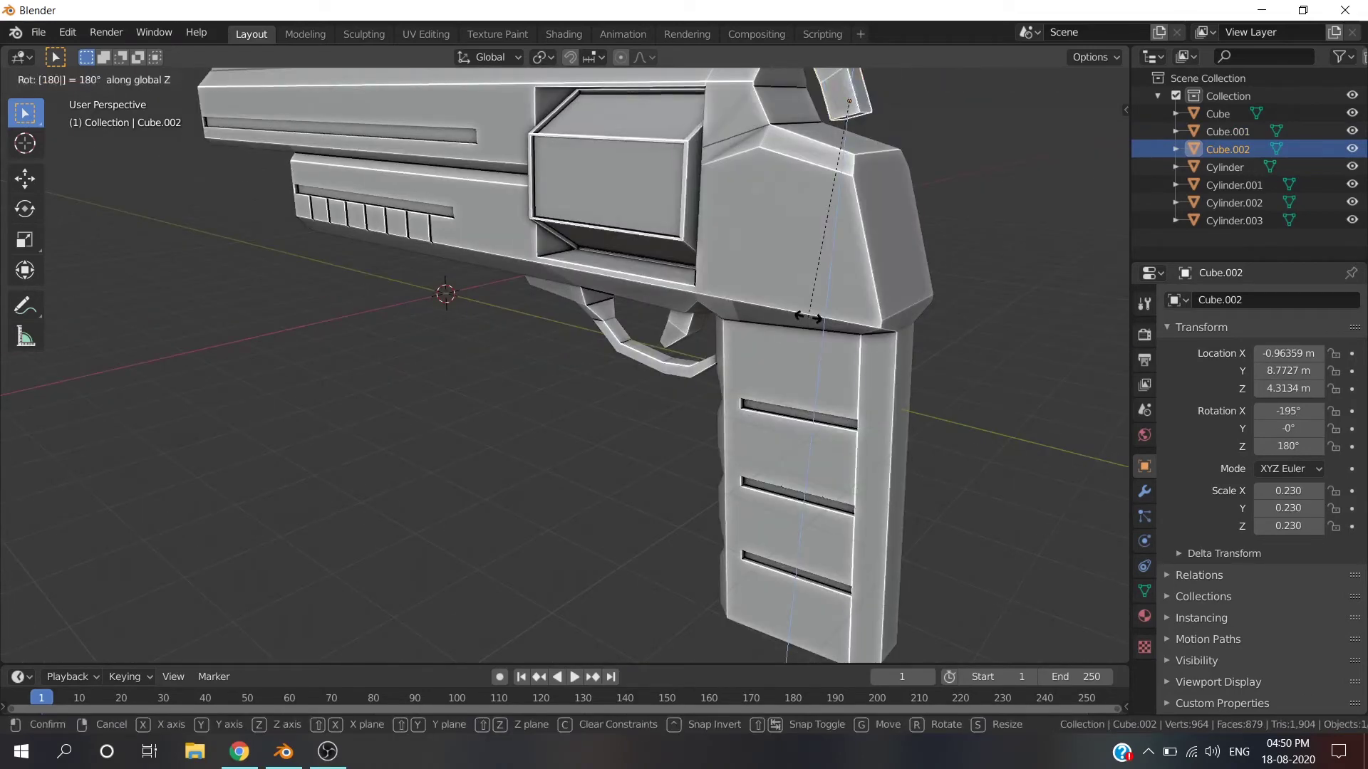
{"action": "left_click", "coordinate": [814, 317]}
{"action": "scroll", "coordinate": [814, 318], "scroll_direction": "down", "scroll_amount": 5}
Tilt the copy around X and move it onto the gun's centre line.
{"action": "key", "text": "r"}
{"action": "key", "text": "x"}
{"action": "left_click", "coordinate": [770, 452]}
{"action": "mouse_move", "coordinate": [770, 452]}
{"action": "middle_mouse_down"}
{"action": "mouse_move", "coordinate": [674, 446]}
{"action": "mouse_move", "coordinate": [460, 328]}
{"action": "mouse_move", "coordinate": [583, 339]}
{"action": "middle_mouse_up"}
{"action": "key", "text": "ctrl+KP_1"}
{"action": "scroll", "coordinate": [641, 371], "scroll_direction": "up", "scroll_amount": 2}
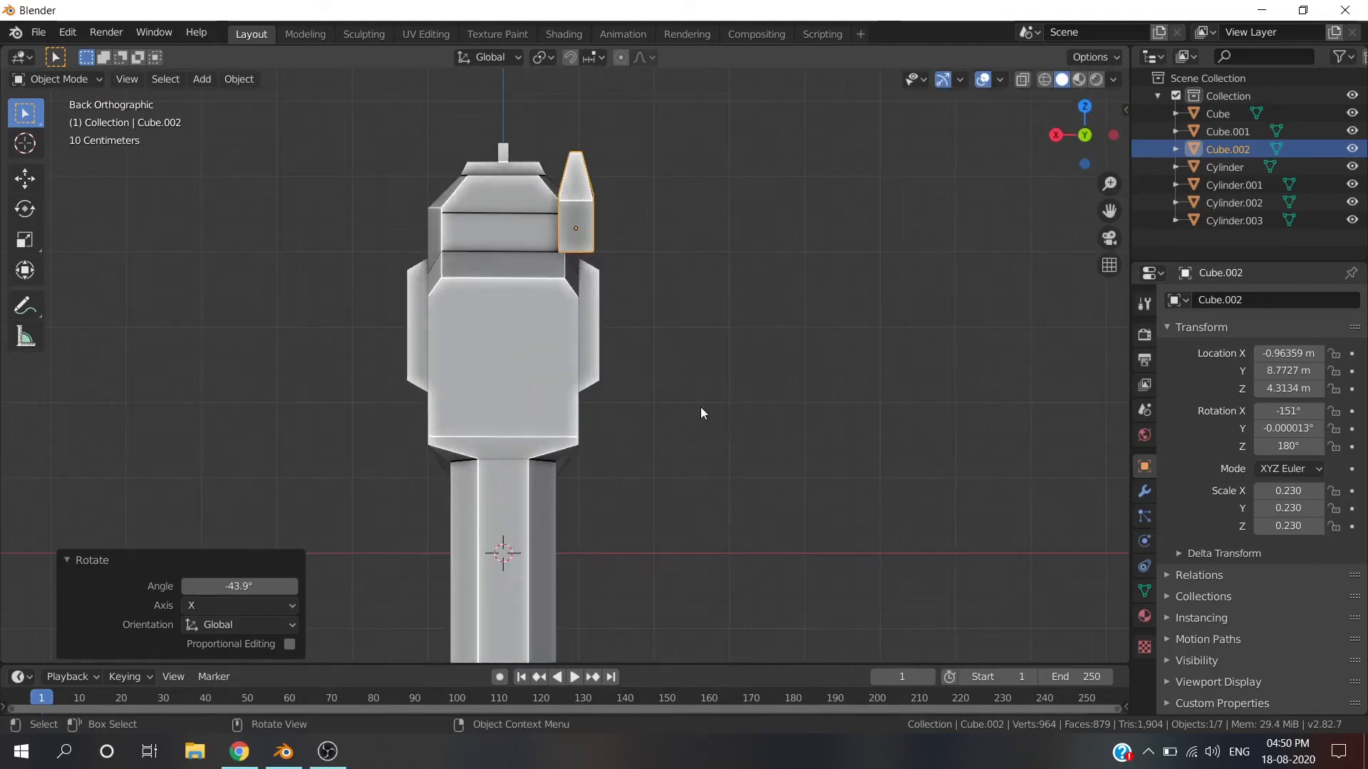
{"action": "left_click", "coordinate": [626, 406]}
Move the hammer to the rear top of the frame and tilt it to -122° on X.
{"action": "middle_click_drag", "start_coordinate": [632, 409], "coordinate": [930, 391]}
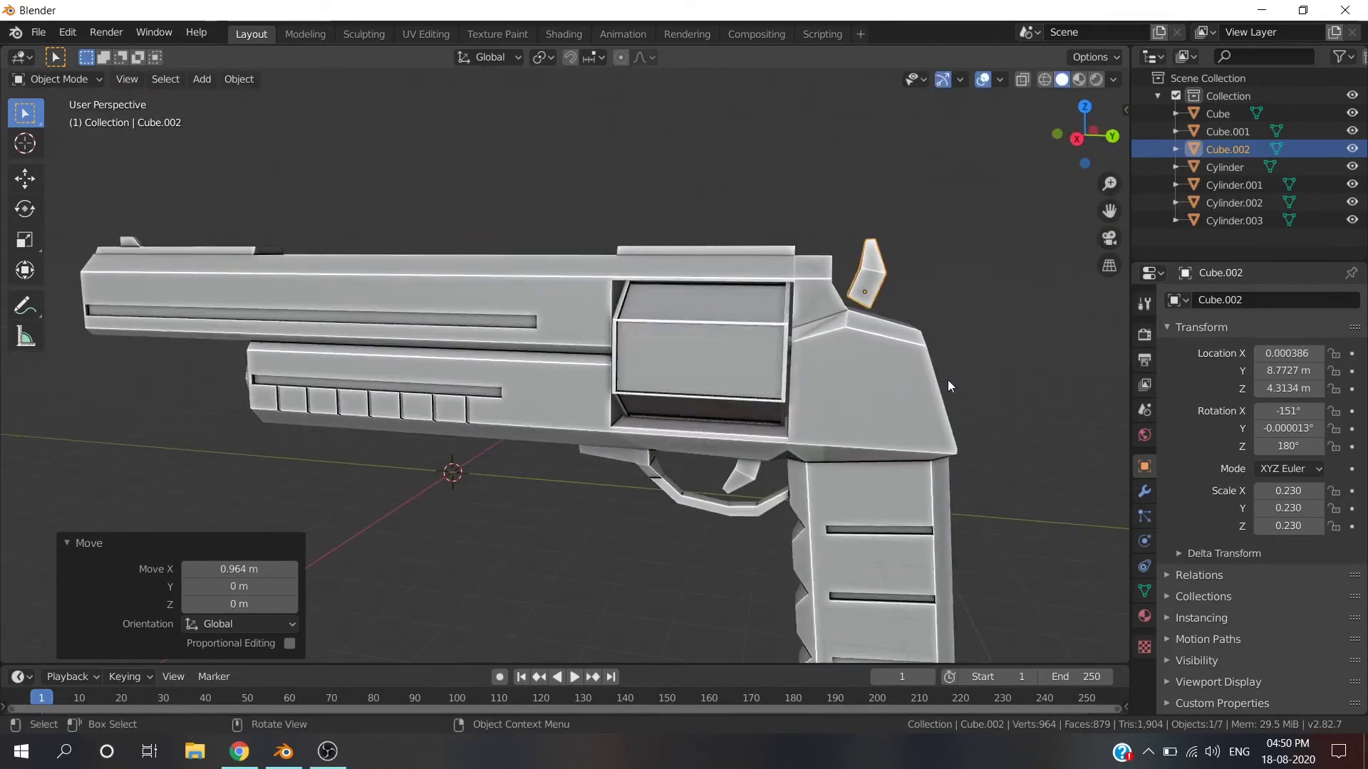
{"action": "right_click", "coordinate": [973, 400]}
{"action": "key", "text": "g"}
{"action": "left_click", "coordinate": [969, 395]}
{"action": "scroll", "coordinate": [969, 395], "scroll_direction": "down", "scroll_amount": 3}
{"action": "key", "text": "r"}
{"action": "key", "text": "x"}
{"action": "left_click", "coordinate": [959, 416]}
{"action": "mouse_move", "coordinate": [960, 415]}
{"action": "middle_mouse_down"}
{"action": "mouse_move", "coordinate": [608, 406]}
{"action": "mouse_move", "coordinate": [626, 288]}
{"action": "middle_mouse_up"}
Extrude the hammer's top face upward in Edit Mode.
{"action": "key", "text": "Tab"}
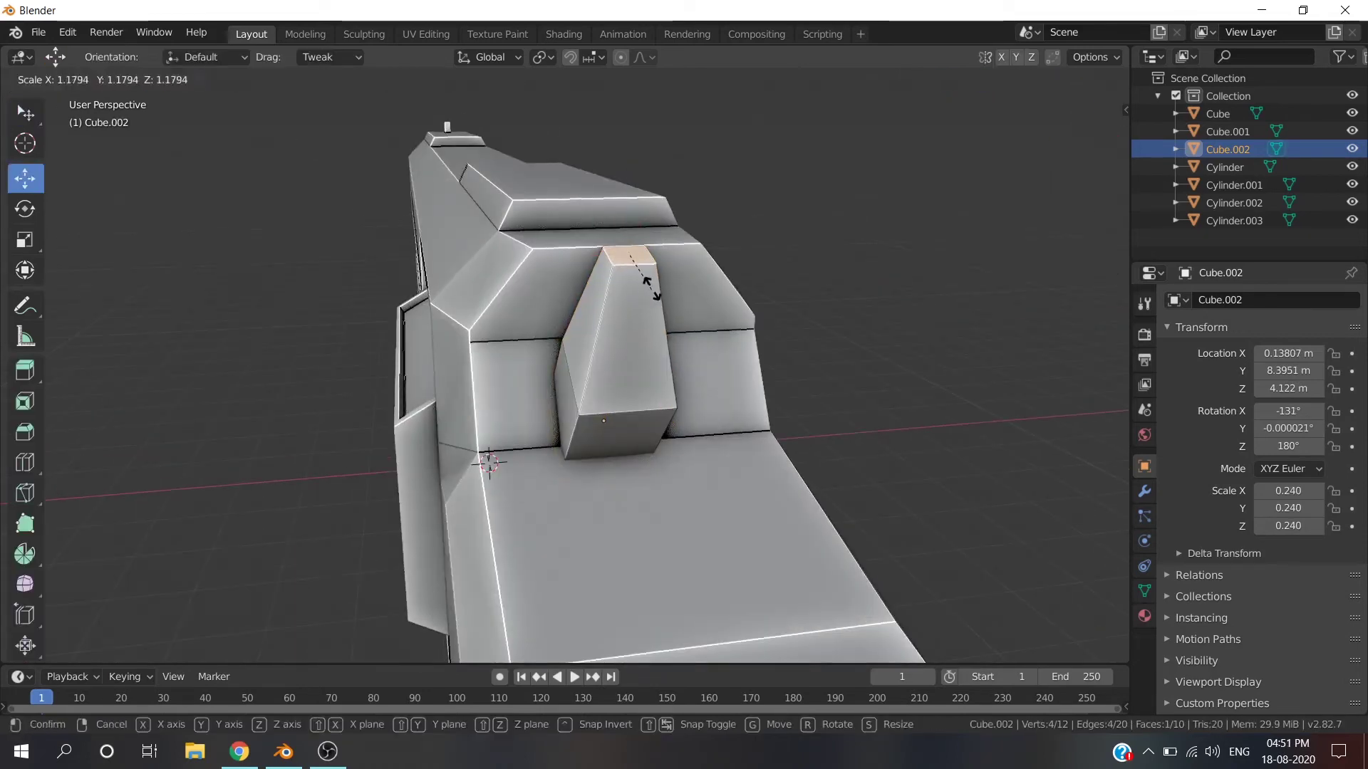
{"action": "left_click", "coordinate": [654, 293]}
{"action": "key", "text": "KP_3"}
{"action": "key", "text": "g"}
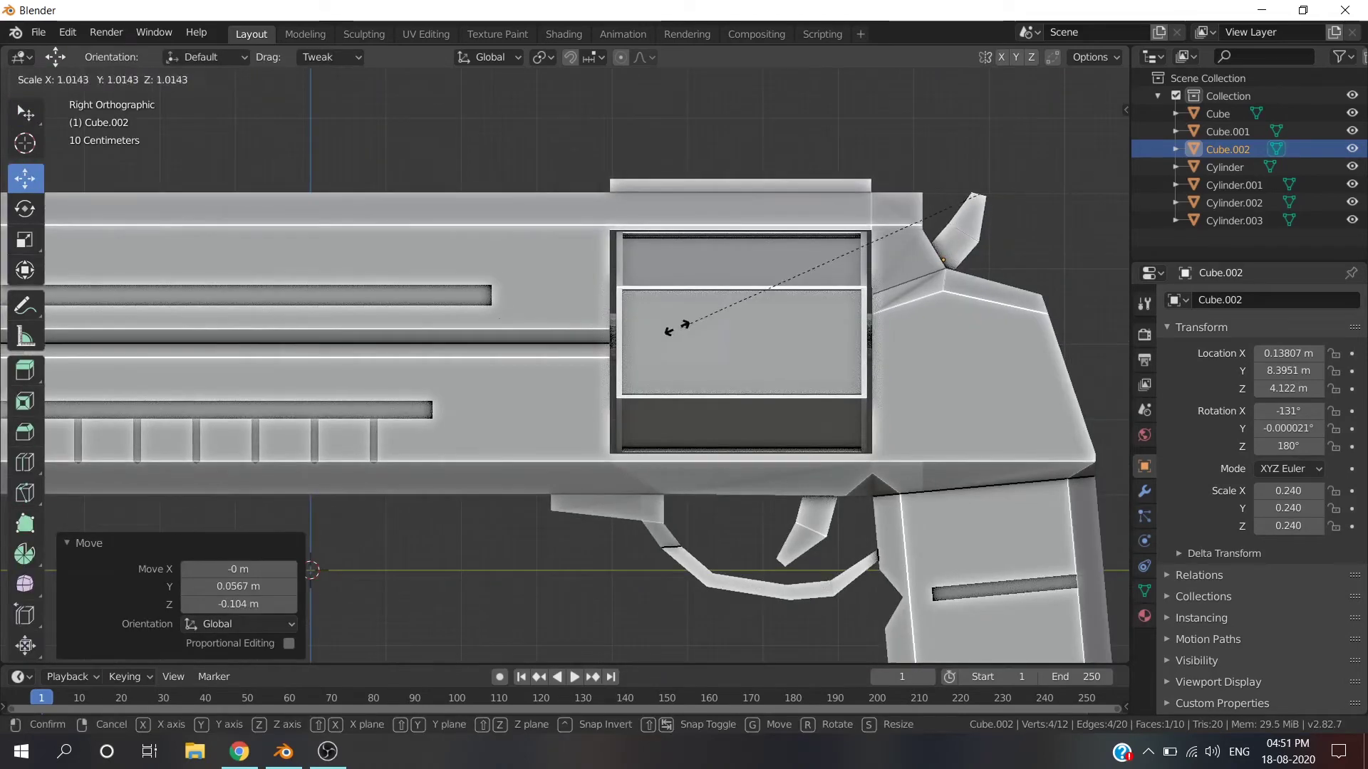
{"action": "right_click", "coordinate": [407, 331]}
{"action": "key", "text": "e"}
{"action": "left_click", "coordinate": [951, 229]}
Shrink the hammer to 0.187 scale, then select every part of the gun.
{"action": "key", "text": "s"}
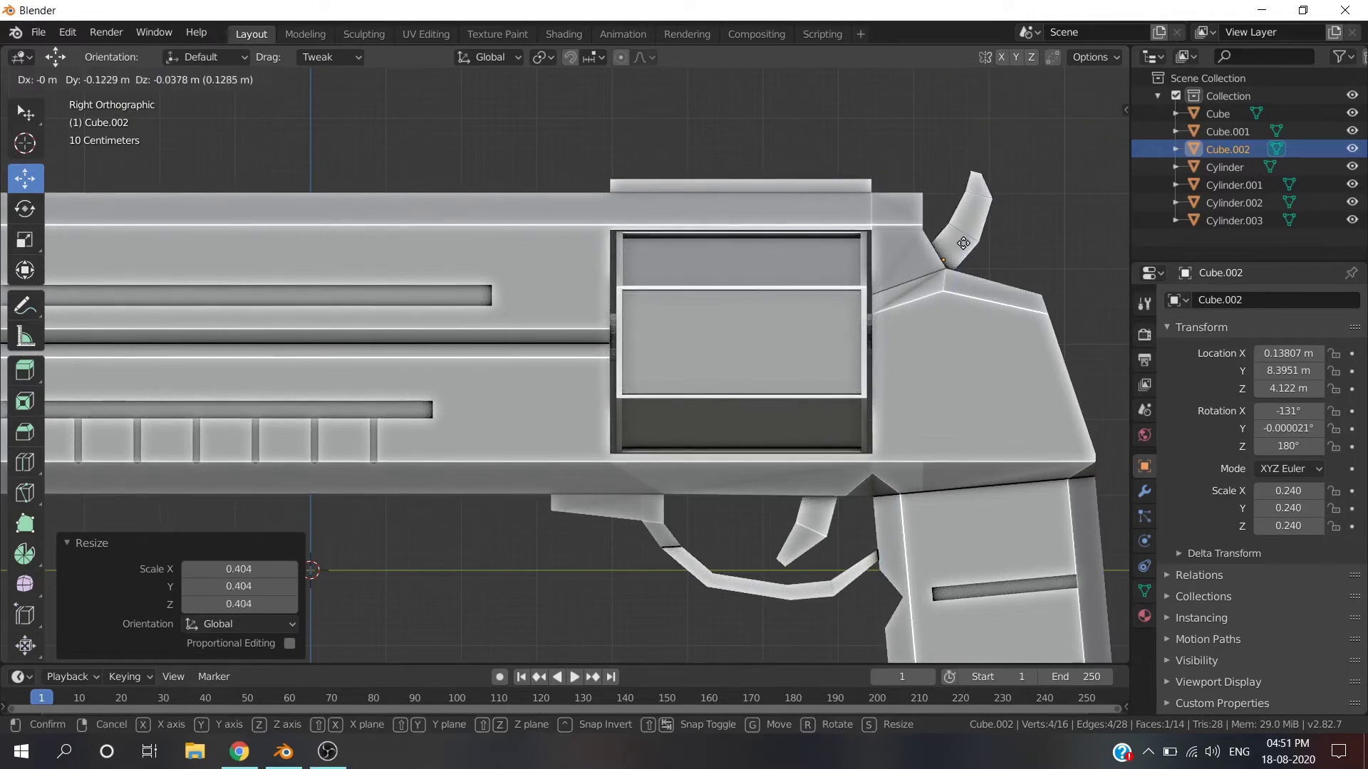
{"action": "key", "text": "Escape"}
{"action": "key", "text": "ctrl+z"}
{"action": "scroll", "coordinate": [970, 243], "scroll_direction": "down", "scroll_amount": 2}
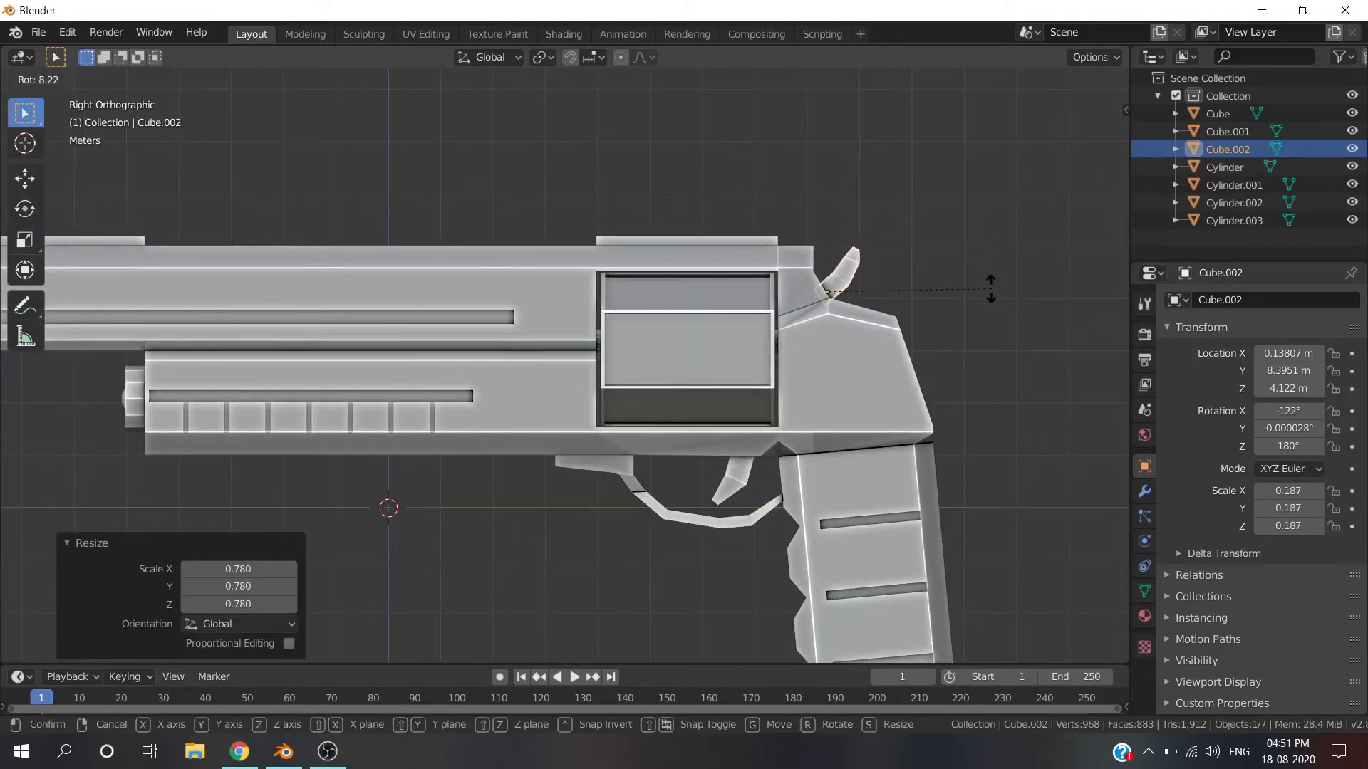
{"action": "right_click", "coordinate": [990, 289]}
{"action": "left_click", "coordinate": [1010, 288]}
{"action": "scroll", "coordinate": [1010, 287], "scroll_direction": "down", "scroll_amount": 5}
{"action": "mouse_move", "coordinate": [834, 245]}
{"action": "middle_mouse_down"}
{"action": "mouse_move", "coordinate": [827, 309]}
{"action": "mouse_move", "coordinate": [826, 208]}
{"action": "middle_mouse_up"}
{"action": "key", "text": "a"}
{"action": "key", "text": "KP_1"}
{"action": "key", "text": "KP_3"}
Lift the whole pistol above the grid.
{"action": "key", "text": "g"}
{"action": "left_click", "coordinate": [802, 192]}
{"action": "key", "text": "alt+a"}
{"action": "key", "text": "KP_5"}
{"action": "scroll", "coordinate": [716, 314], "scroll_direction": "up", "scroll_amount": 3}
{"action": "left_click", "coordinate": [715, 313]}
{"action": "key", "text": "KP_3"}
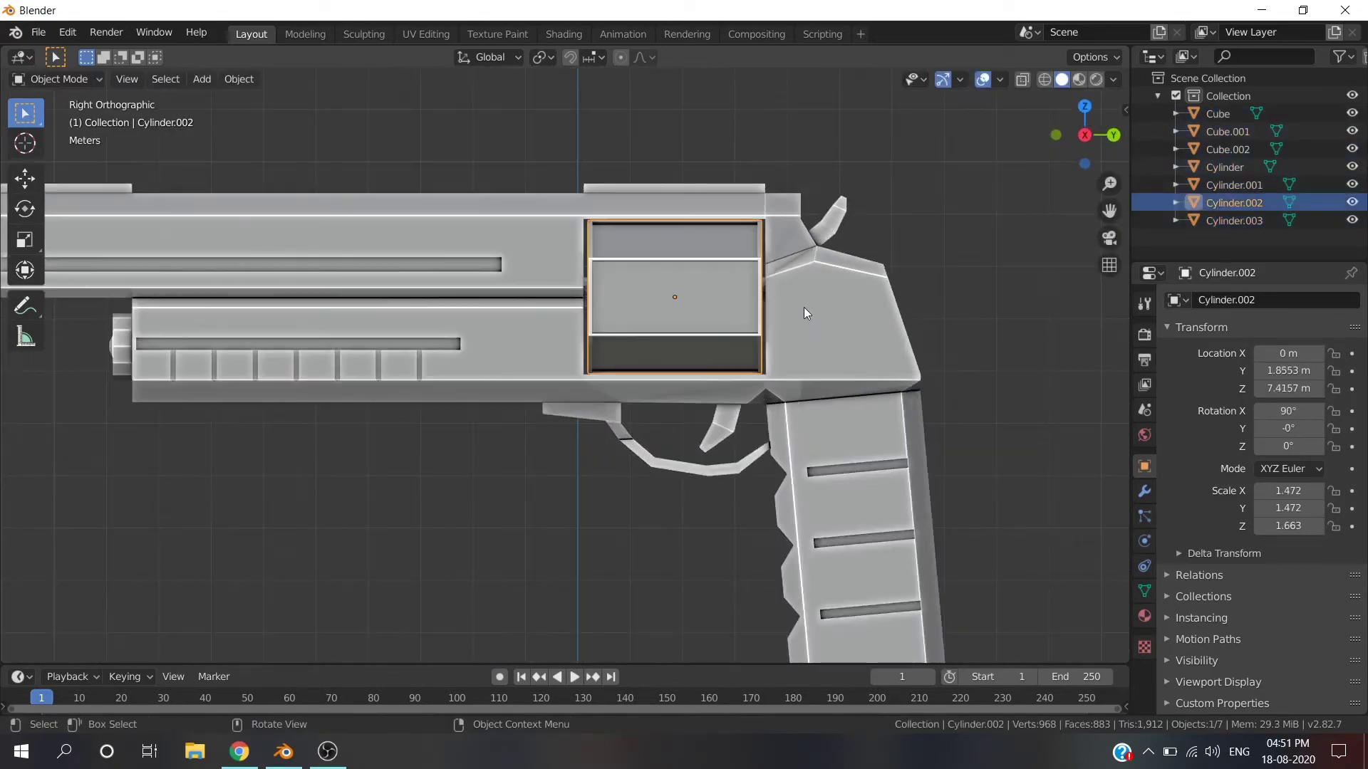
{"action": "key", "text": "alt+a"}
{"action": "scroll", "coordinate": [804, 306], "scroll_direction": "down", "scroll_amount": 4}
{"action": "middle_click_drag", "start_coordinate": [957, 254], "coordinate": [905, 298]}
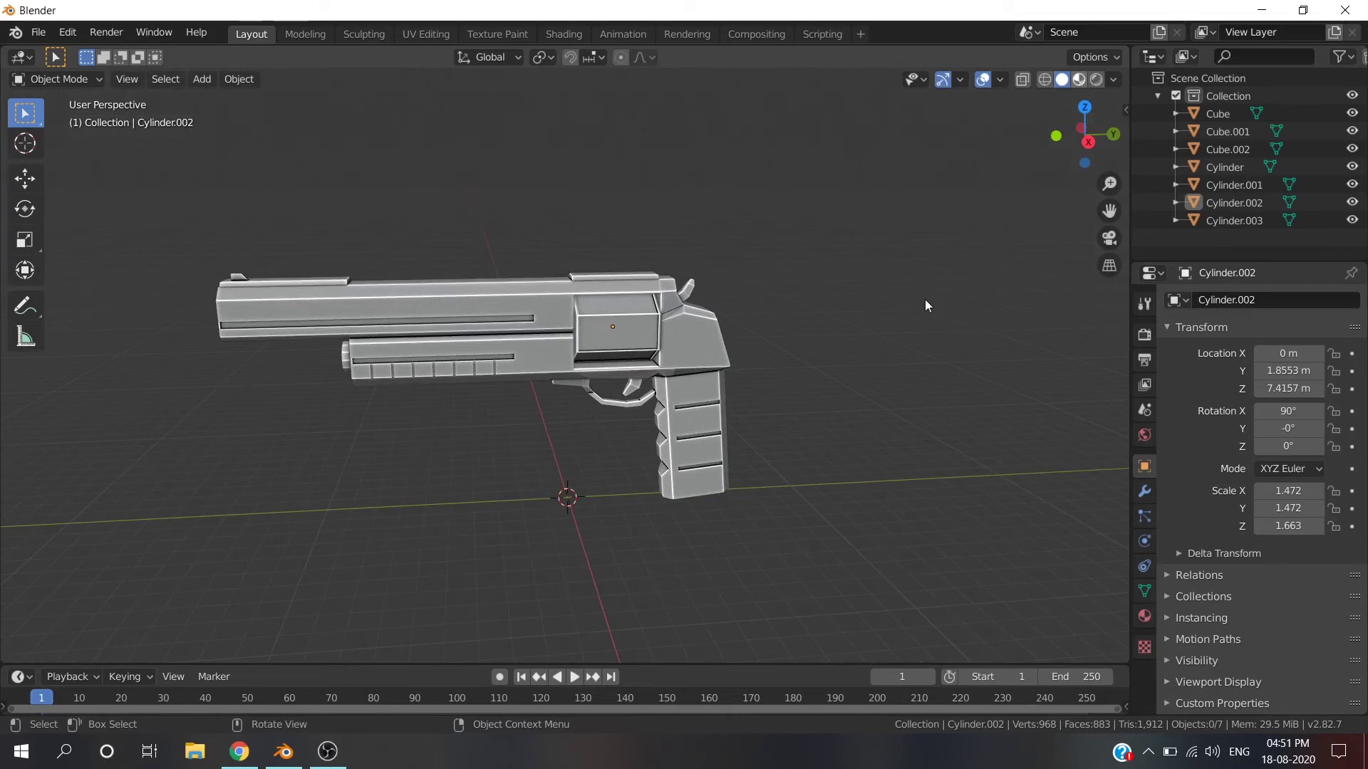
Enable Bloom and Screen Space Reflections in the render settings.
{"action": "left_click", "coordinate": [1183, 551]}
{"action": "left_click", "coordinate": [1183, 615]}
{"action": "scroll", "coordinate": [919, 427], "scroll_direction": "down", "scroll_amount": 3}
{"action": "key", "text": "KP_7"}
Add a sun light, raise it high above the gun and aim it diagonally.
{"action": "key", "text": "shift+a"}
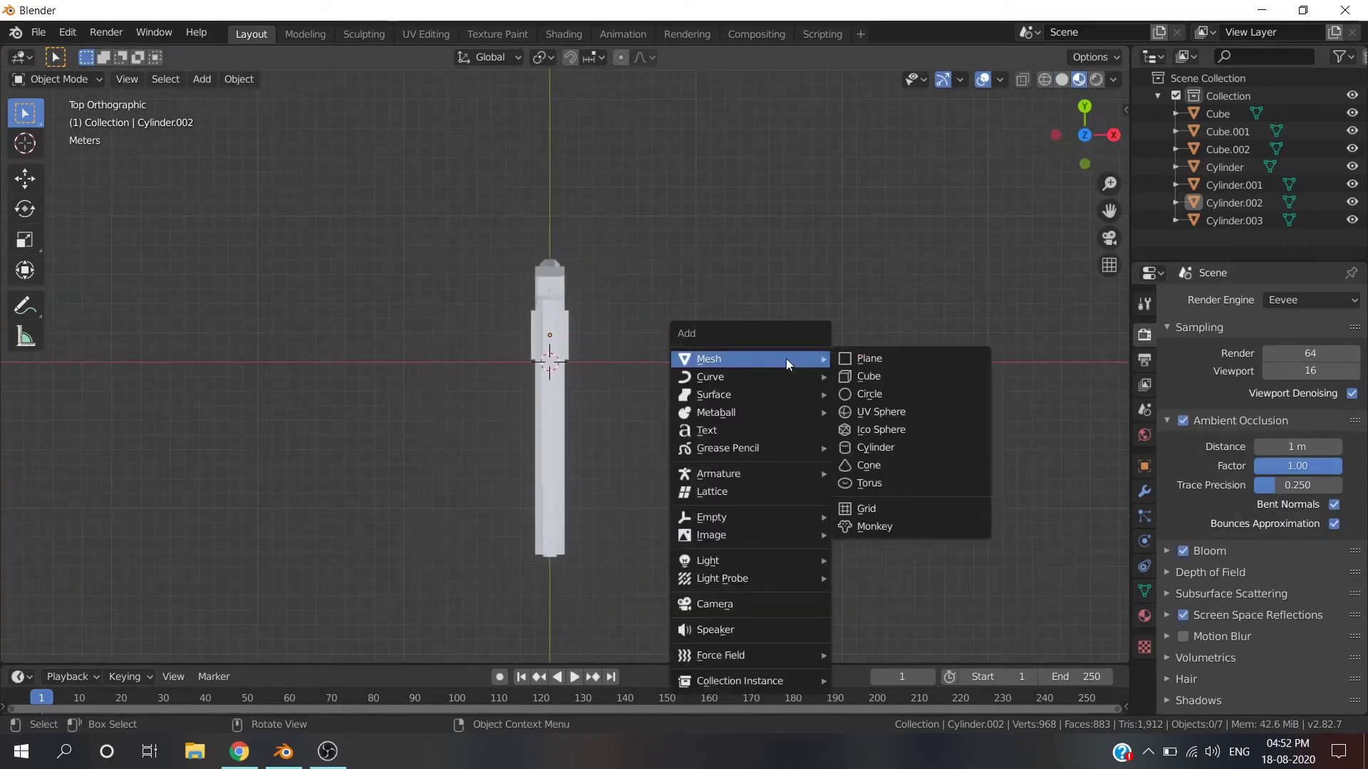
{"action": "left_click", "coordinate": [854, 578]}
{"action": "key", "text": "g"}
{"action": "left_click", "coordinate": [923, 153]}
{"action": "key", "text": "KP_3"}
{"action": "key", "text": "g"}
{"action": "key", "text": "z"}
{"action": "key", "text": "Return"}
{"action": "mouse_move", "coordinate": [389, 315]}
{"action": "left_mouse_down"}
{"action": "mouse_move", "coordinate": [477, 282]}
{"action": "mouse_move", "coordinate": [458, 269]}
{"action": "left_mouse_up"}
Give the first sun light a warm yellow colour.
{"action": "key", "text": "KP_7"}
{"action": "key", "text": "KP_1"}
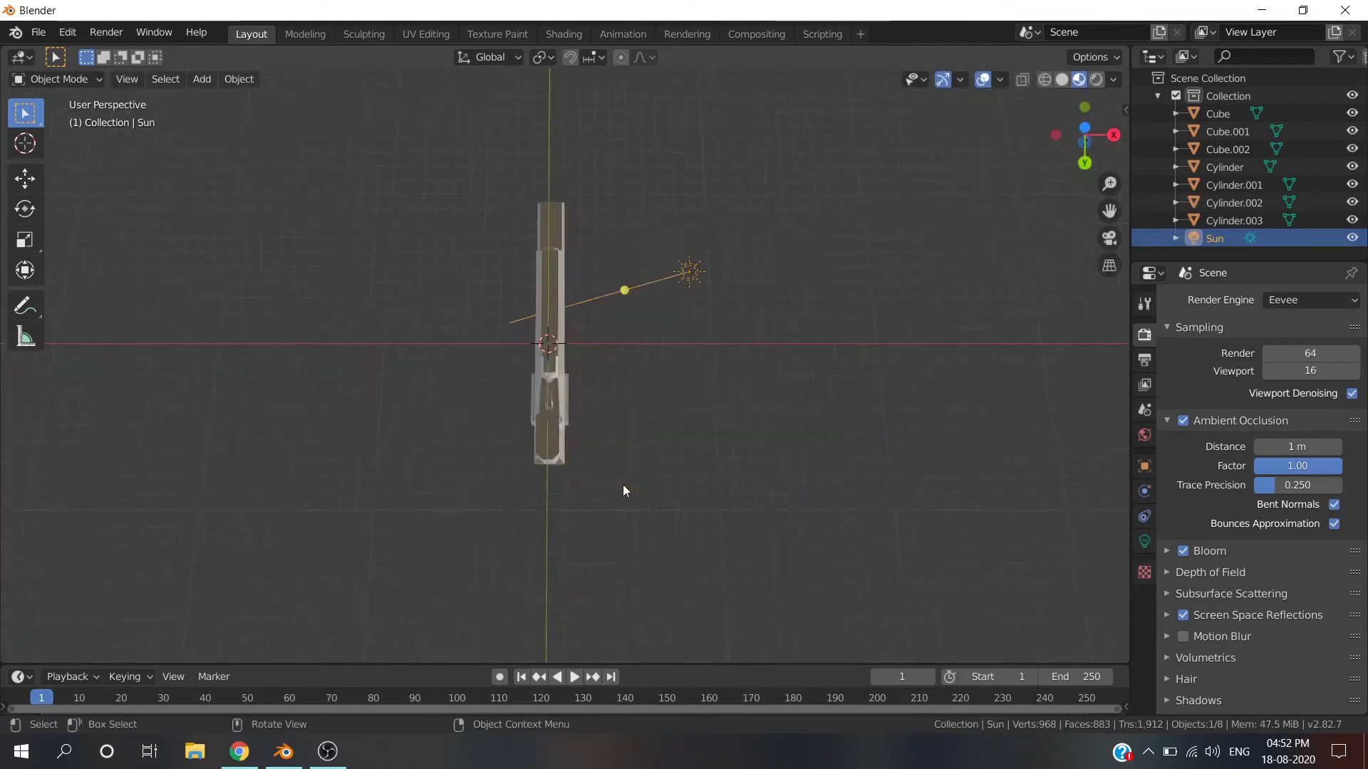
{"action": "middle_click_drag", "start_coordinate": [659, 248], "coordinate": [790, 372]}
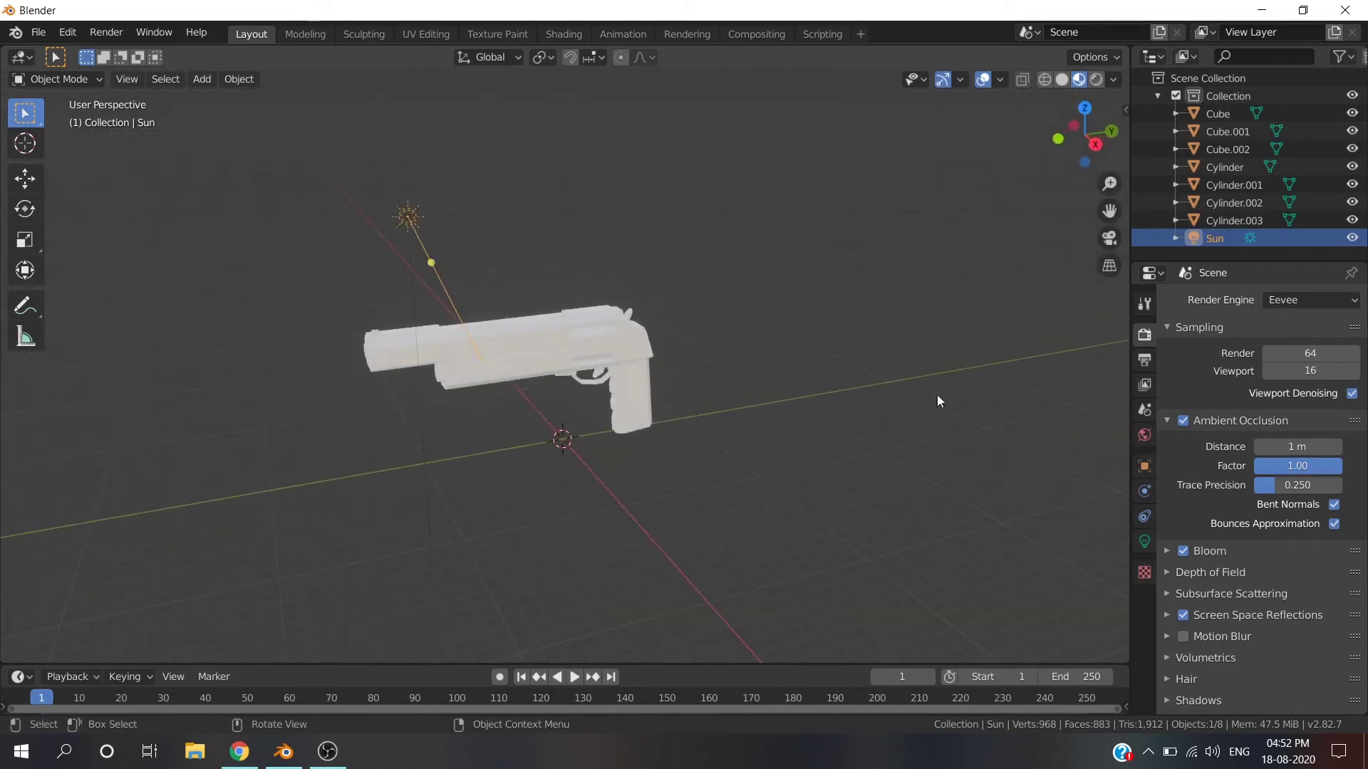
{"action": "scroll", "coordinate": [791, 373], "scroll_direction": "up", "scroll_amount": 4}
{"action": "left_click", "coordinate": [1144, 542]}
{"action": "left_click", "coordinate": [1284, 397]}
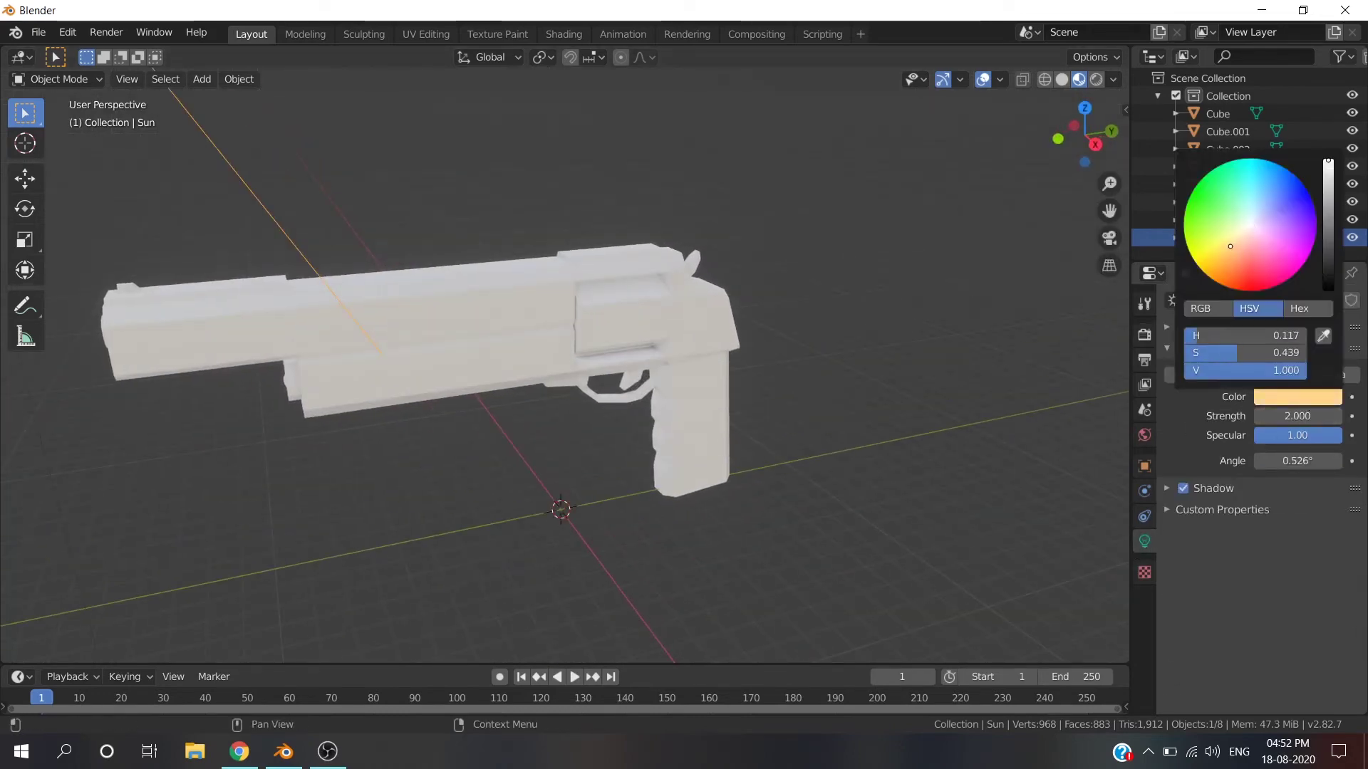
{"action": "scroll", "coordinate": [820, 449], "scroll_direction": "down", "scroll_amount": 4}
Duplicate the sun, colour the copy pink and place it to the upper right.
{"action": "key", "text": "KP_7"}
{"action": "key", "text": "shift+d"}
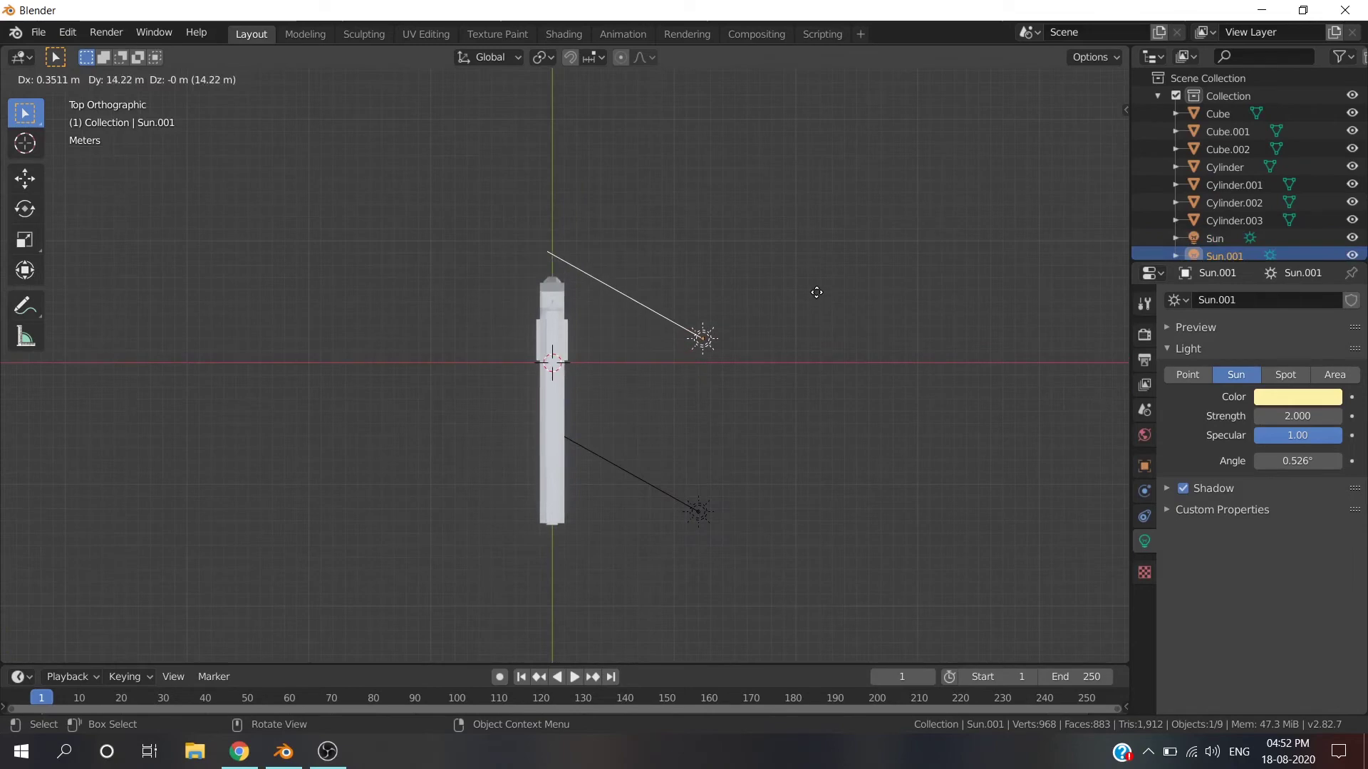
{"action": "left_click", "coordinate": [610, 318]}
{"action": "key", "text": "Escape"}
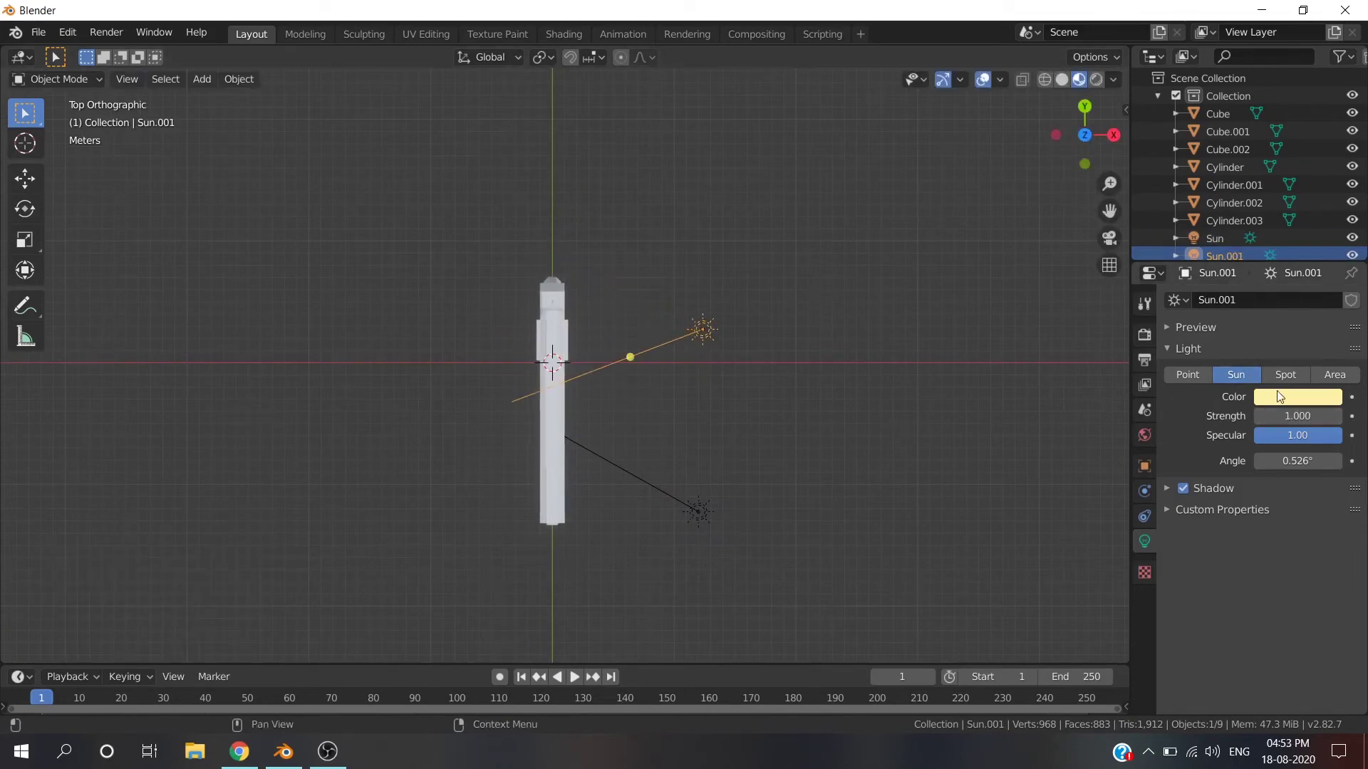
{"action": "left_click", "coordinate": [1281, 396]}
{"action": "left_click", "coordinate": [1264, 214]}
{"action": "mouse_move", "coordinate": [713, 214]}
{"action": "middle_mouse_down"}
{"action": "mouse_move", "coordinate": [597, 321]}
{"action": "mouse_move", "coordinate": [672, 266]}
{"action": "middle_mouse_up"}
{"action": "left_click_drag", "start_coordinate": [665, 229], "coordinate": [824, 214]}
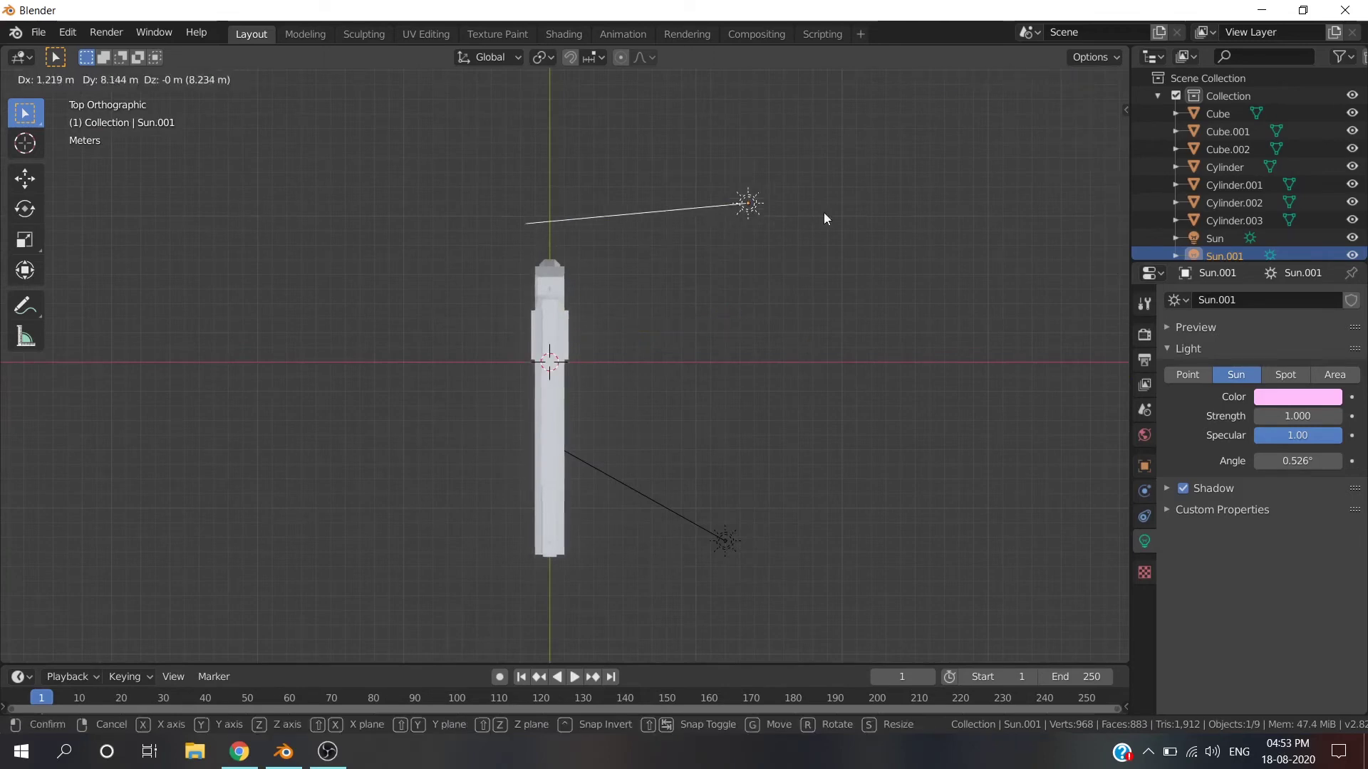
{"action": "middle_click_drag", "start_coordinate": [824, 214], "coordinate": [611, 174]}
Duplicate the second sun and place the third one to the left of the gun.
{"action": "key", "text": "KP_7"}
{"action": "key", "text": "shift+d"}
{"action": "left_click", "coordinate": [222, 416]}
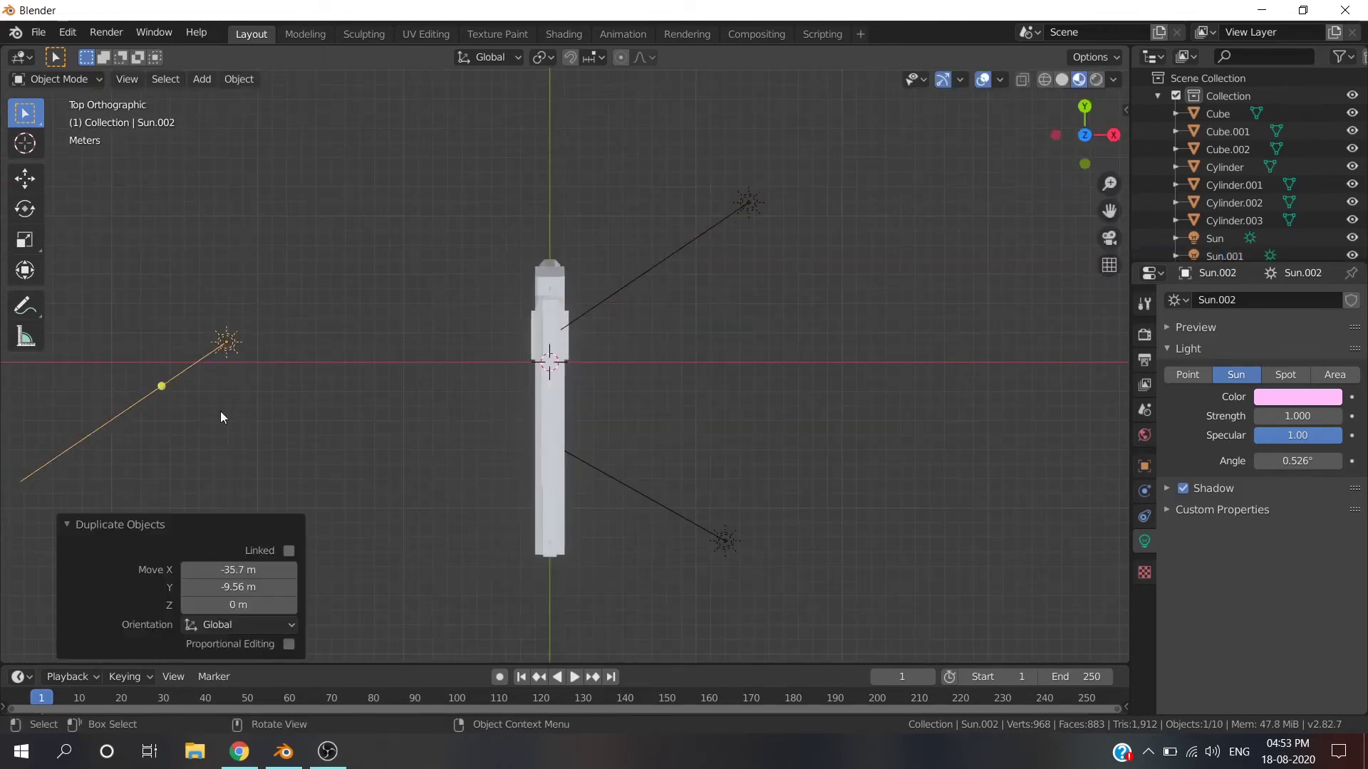
{"action": "key", "text": "g"}
{"action": "left_click", "coordinate": [542, 385]}
{"action": "middle_click_drag", "start_coordinate": [541, 384], "coordinate": [637, 251]}
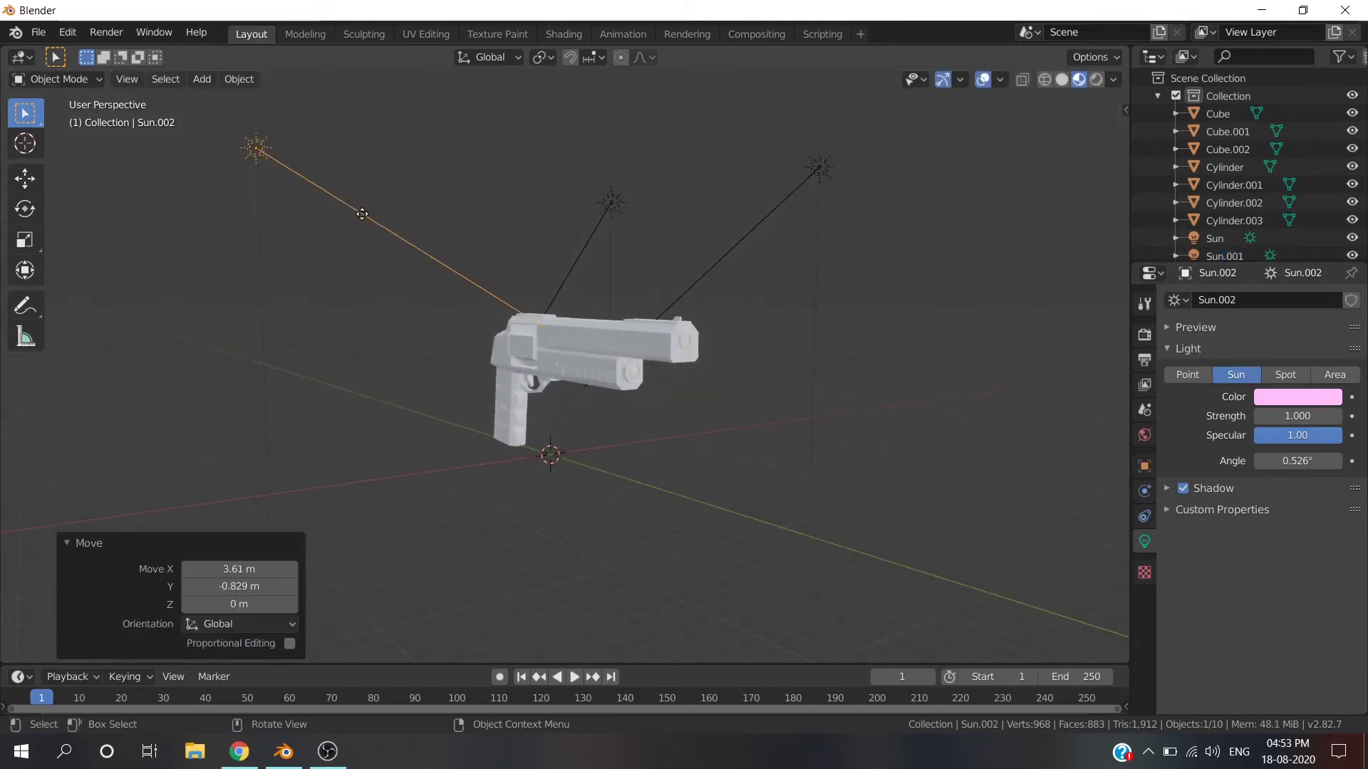
Colour the third sun light blue and preview the scene in Rendered shading.
{"action": "left_click", "coordinate": [1298, 397]}
{"action": "left_click", "coordinate": [1261, 317]}
{"action": "left_click", "coordinate": [1096, 79]}
{"action": "middle_click_drag", "start_coordinate": [819, 214], "coordinate": [732, 207]}
{"action": "scroll", "coordinate": [781, 282], "scroll_direction": "up", "scroll_amount": 5}
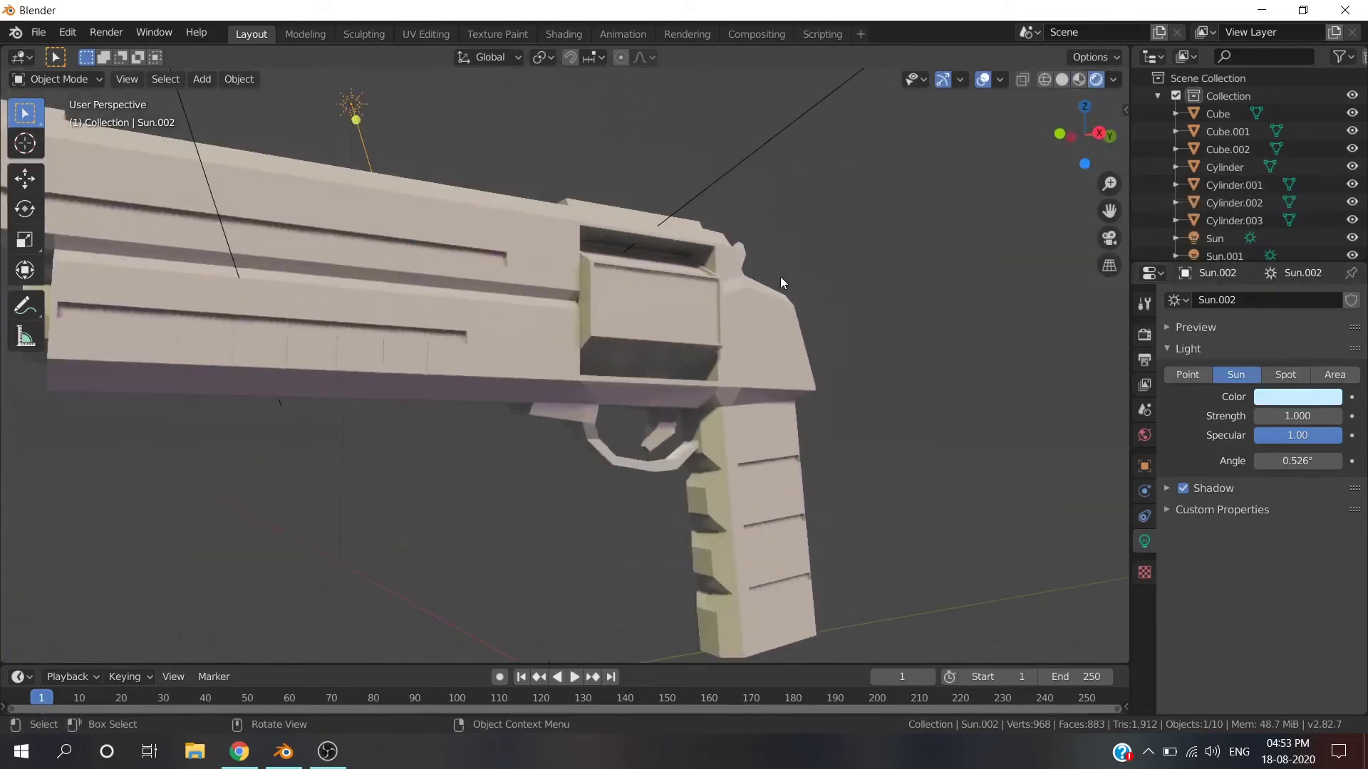
Set the world colour to an Environment Texture using the HDRI image from Downloads.
{"action": "scroll", "coordinate": [781, 283], "scroll_direction": "down", "scroll_amount": 2}
{"action": "left_click", "coordinate": [1144, 435]}
{"action": "left_click", "coordinate": [1350, 416]}
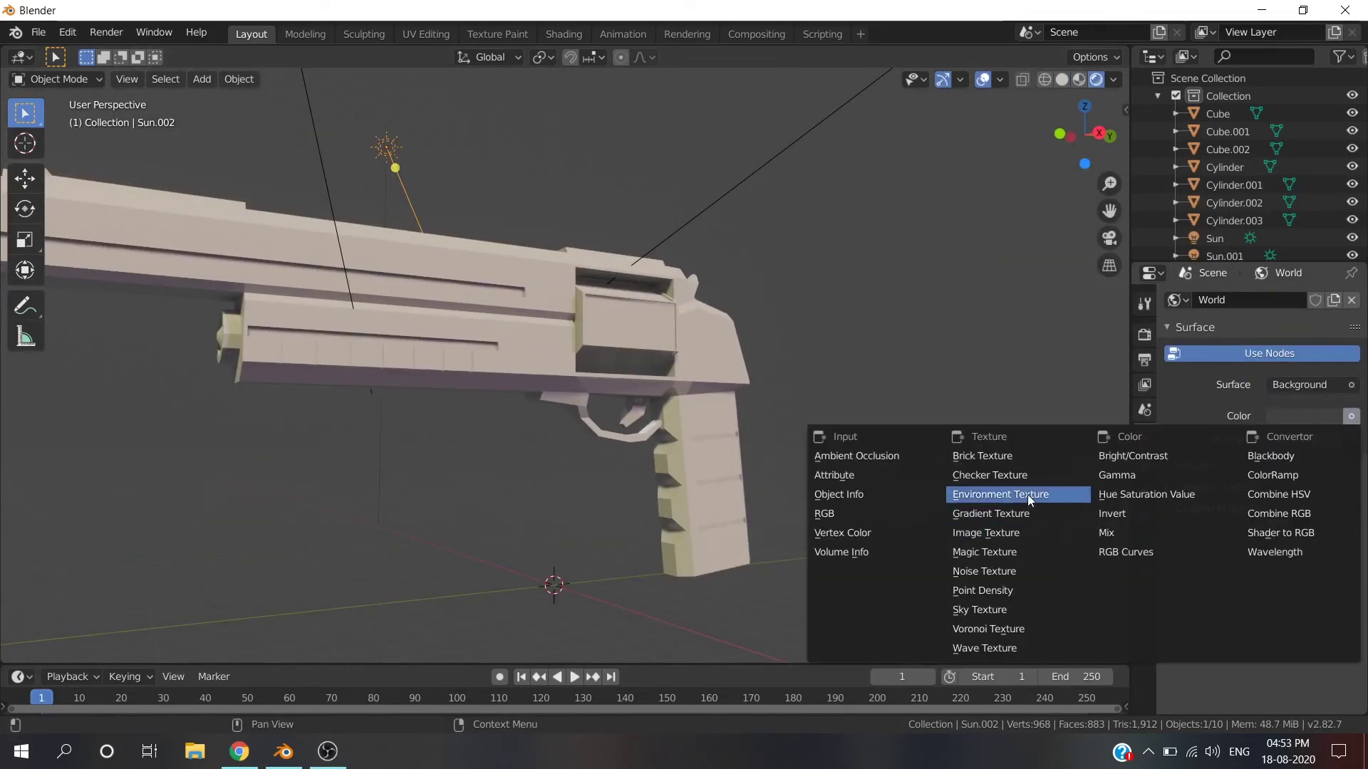
{"action": "left_click", "coordinate": [1027, 494]}
{"action": "left_click", "coordinate": [1345, 438]}
{"action": "left_click", "coordinate": [406, 424]}
{"action": "key", "text": "Escape"}
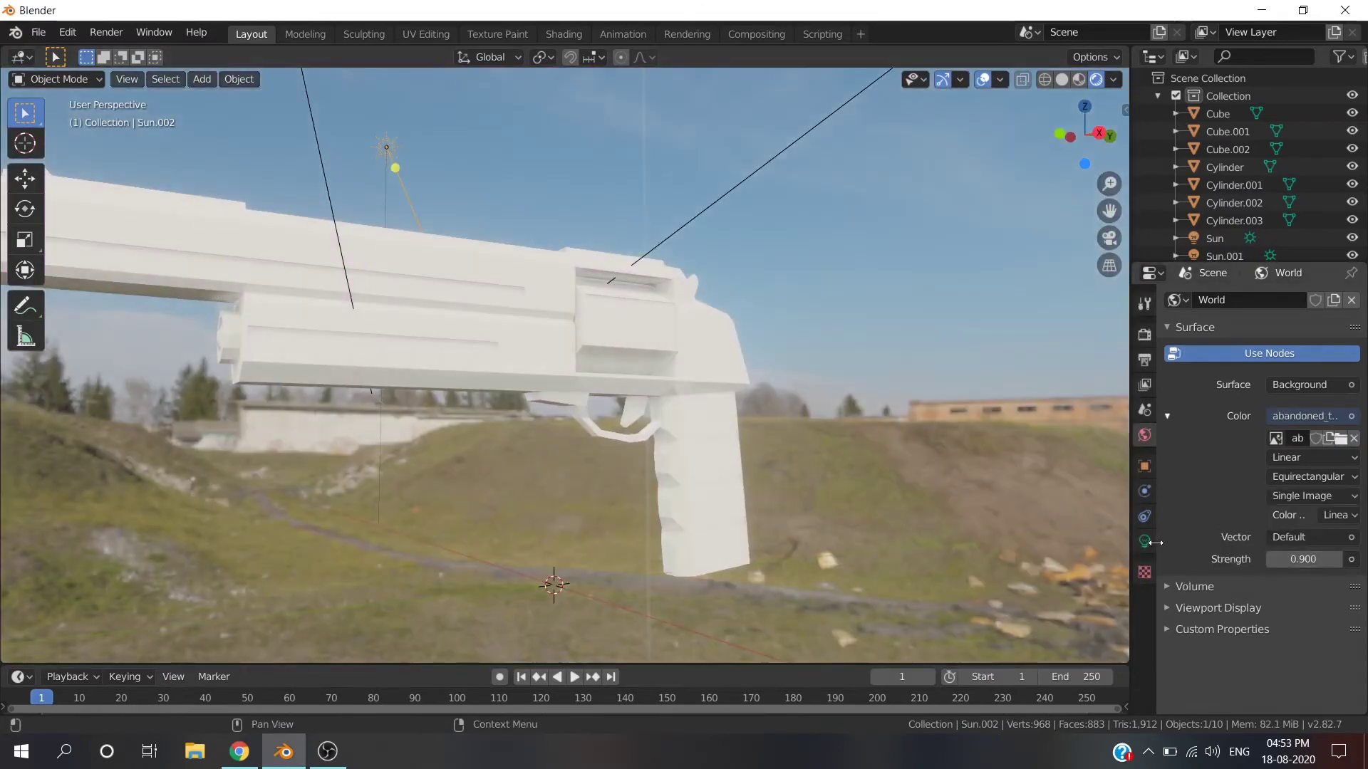
Make the film transparent and set bloom to threshold 1.435, intensity 0.050.
{"action": "left_click", "coordinate": [1144, 334]}
{"action": "scroll", "coordinate": [1199, 668], "scroll_direction": "down", "scroll_amount": 4}
{"action": "left_click", "coordinate": [1303, 687]}
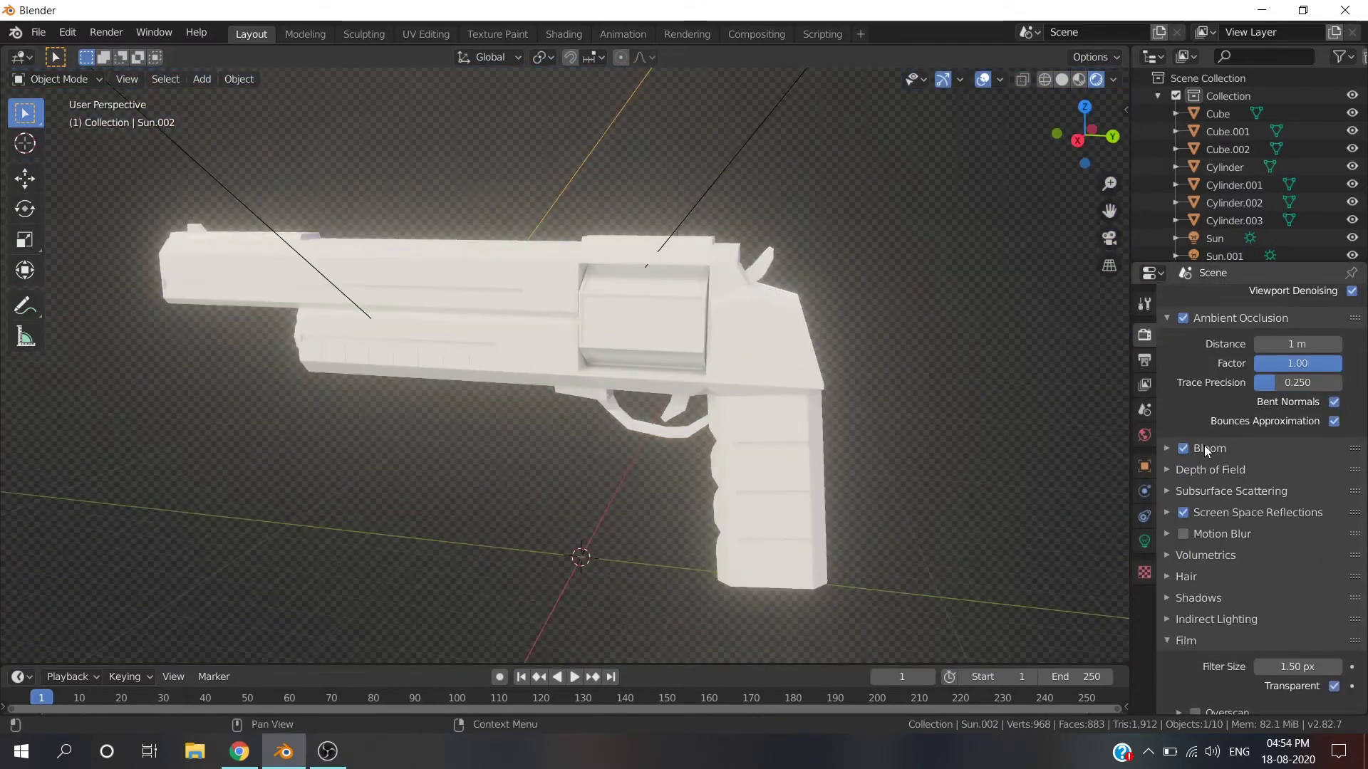
{"action": "left_click", "coordinate": [1168, 448]}
{"action": "left_click_drag", "start_coordinate": [1276, 474], "coordinate": [1311, 474]}
Enlarge the bottom area and switch it to the Shader Editor.
{"action": "left_click_drag", "start_coordinate": [33, 665], "coordinate": [33, 426]}
{"action": "left_click", "coordinate": [20, 435]}
{"action": "left_click", "coordinate": [65, 510]}
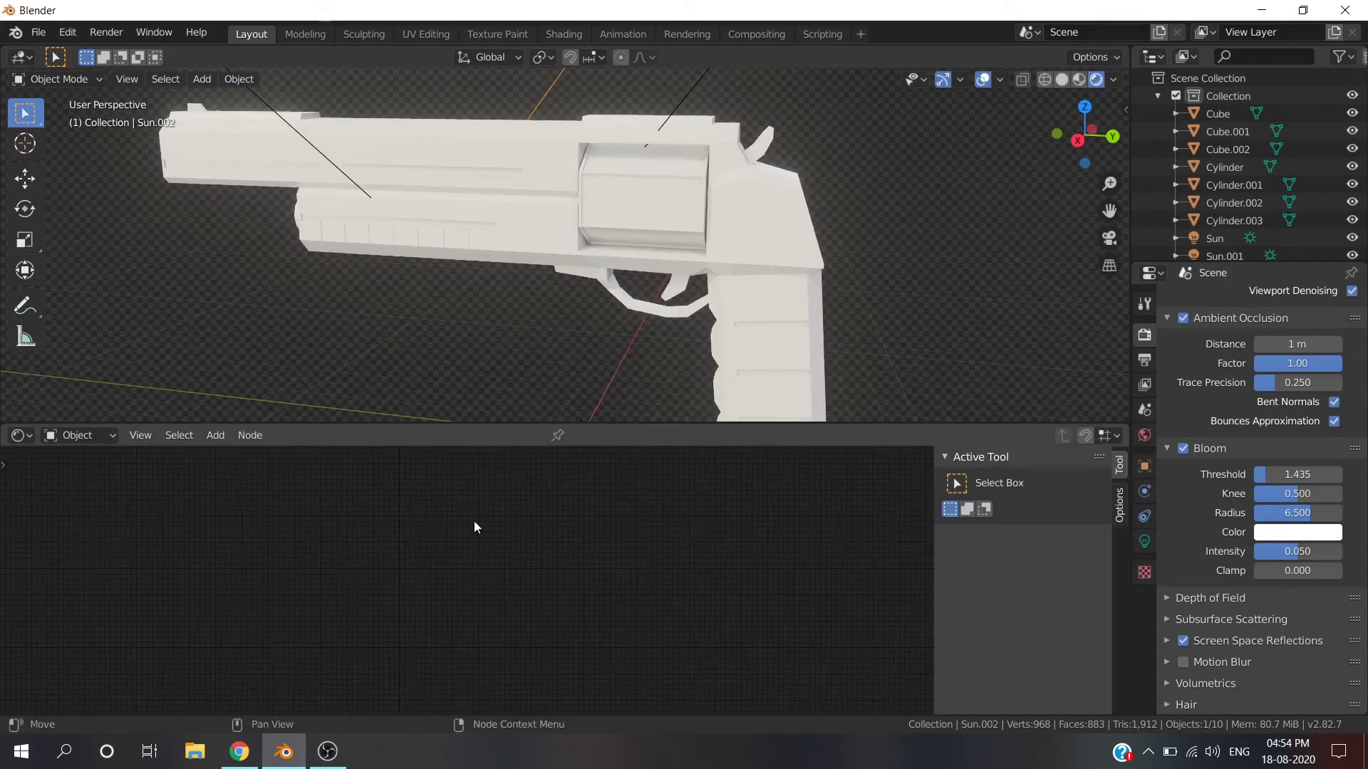
Create a new base material (Material.001) on the main gun body.
{"action": "left_click", "coordinate": [456, 228]}
{"action": "left_click", "coordinate": [587, 436]}
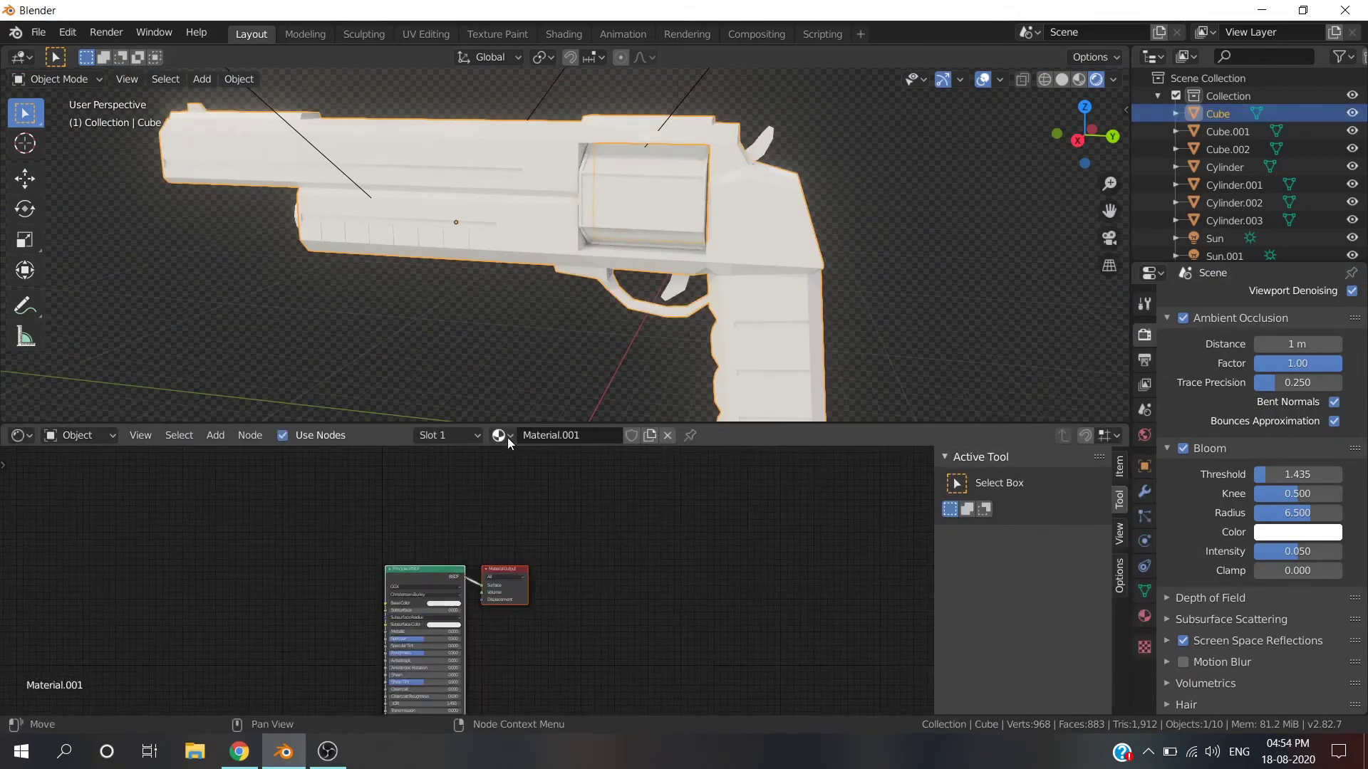
{"action": "left_click", "coordinate": [1144, 615]}
{"action": "scroll", "coordinate": [754, 345], "scroll_direction": "up", "scroll_amount": 3}
Add a second material slot holding a new material named Glow.
{"action": "left_click", "coordinate": [1352, 300]}
{"action": "left_click", "coordinate": [1243, 410]}
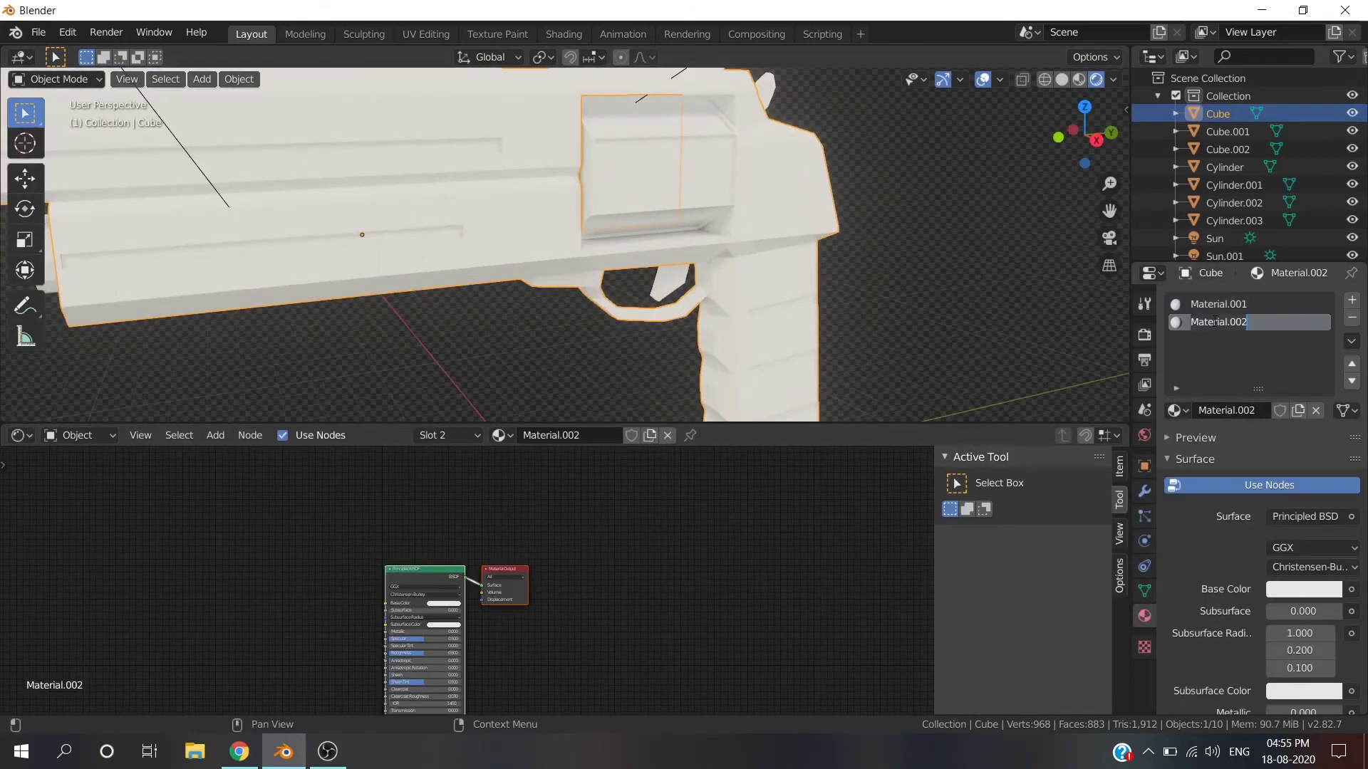
{"action": "type", "text": "ow"}
{"action": "key", "text": "Return"}
{"action": "key", "text": "Tab"}
{"action": "scroll", "coordinate": [530, 263], "scroll_direction": "down", "scroll_amount": 3}
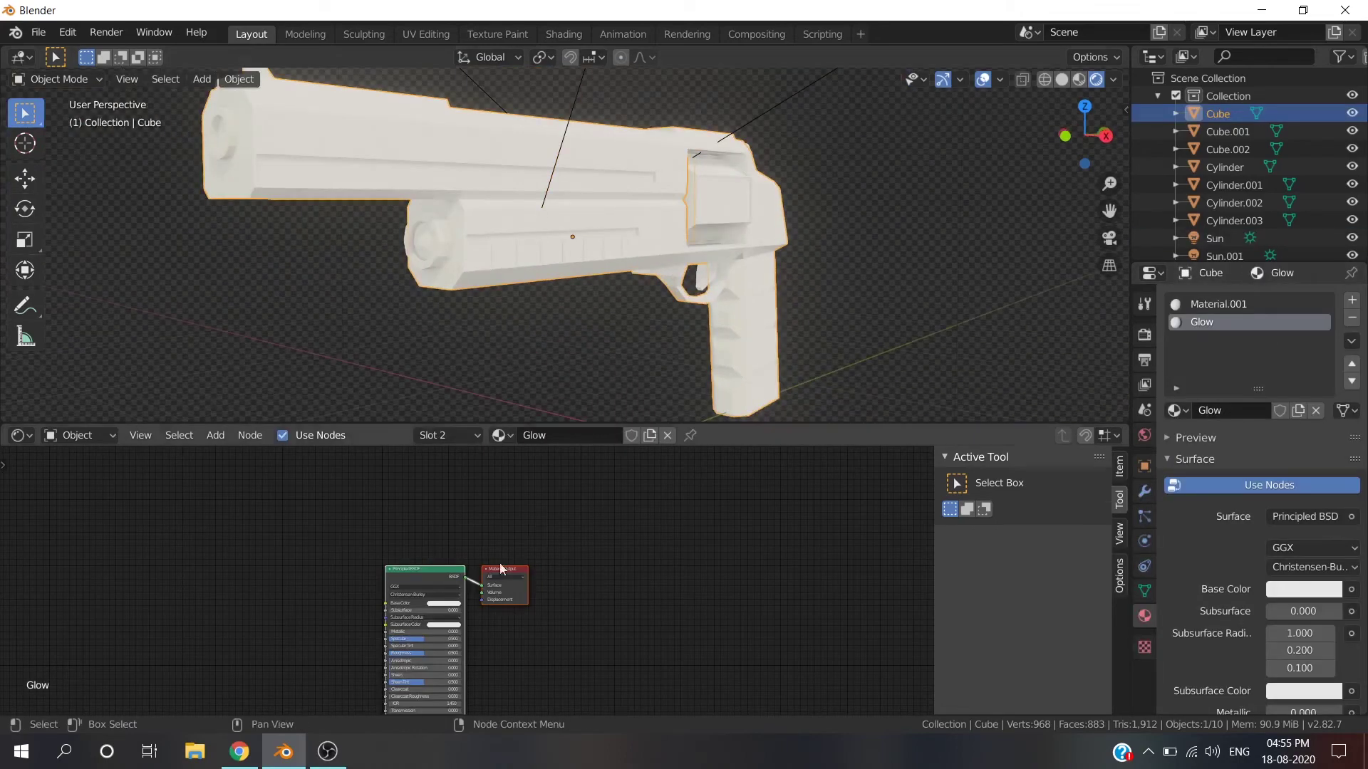
{"action": "scroll", "coordinate": [524, 517], "scroll_direction": "up", "scroll_amount": 2}
Select a face on the gun body from a straight right-side view.
{"action": "scroll", "coordinate": [502, 225], "scroll_direction": "up", "scroll_amount": 3}
{"action": "left_click", "coordinate": [370, 180]}
{"action": "key", "text": "KP_3"}
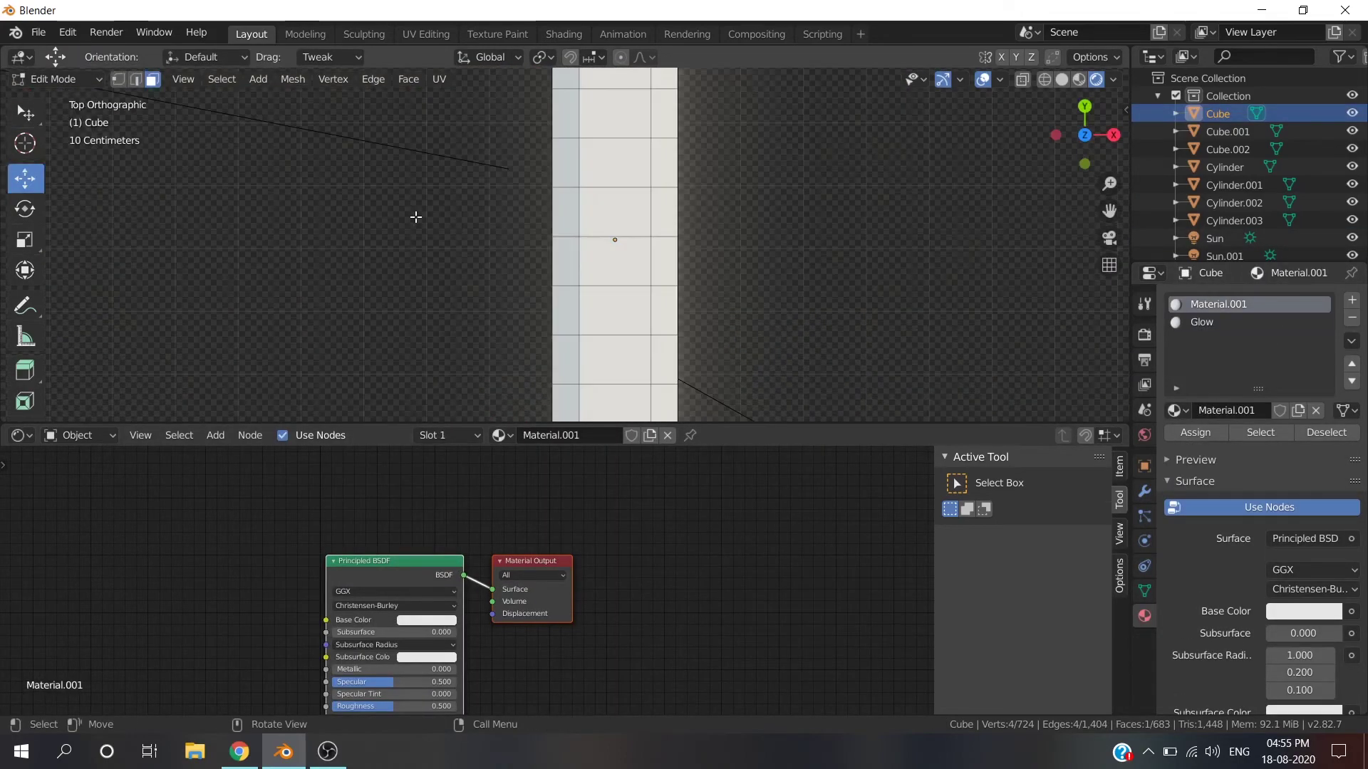
{"action": "scroll", "coordinate": [426, 216], "scroll_direction": "up", "scroll_amount": 2}
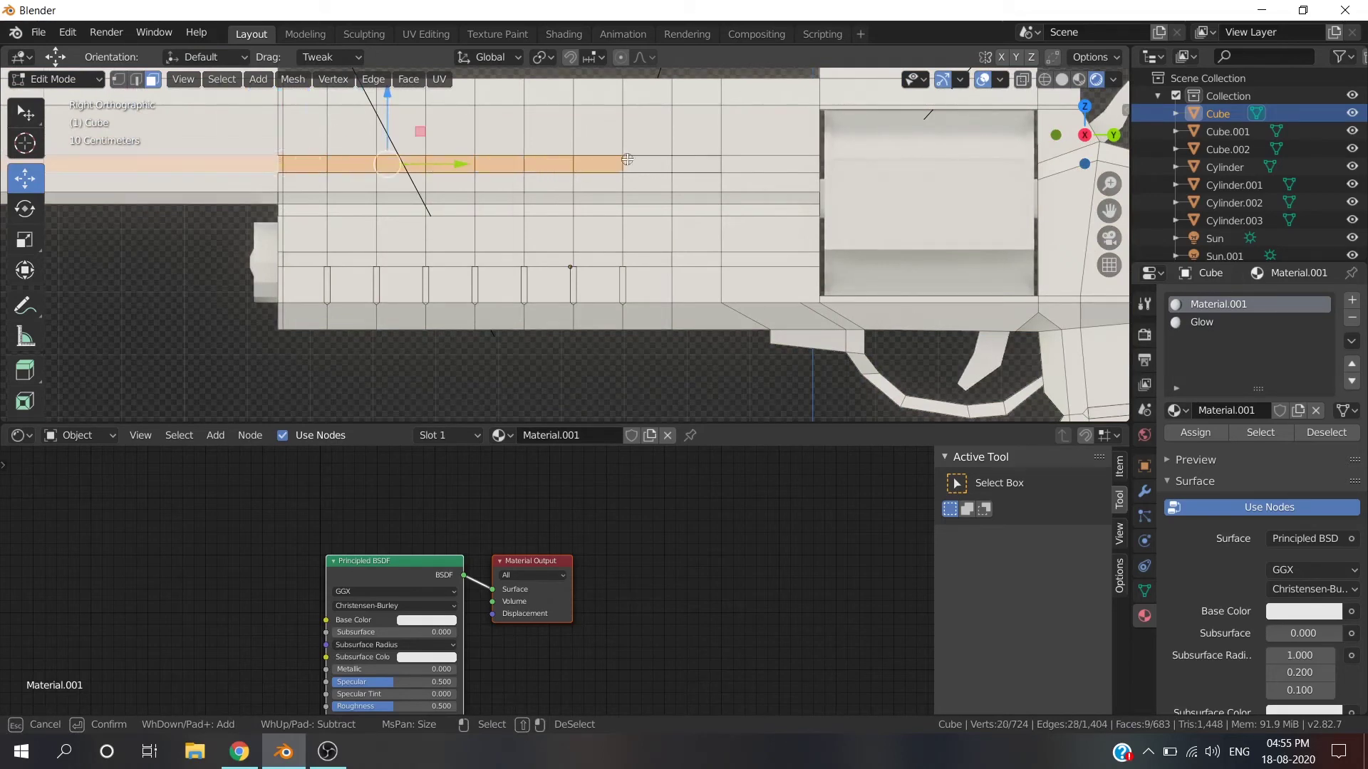
Select the groove faces along both sides of the barrel.
{"action": "key", "text": "Escape"}
{"action": "middle_click_drag", "start_coordinate": [679, 189], "coordinate": [426, 269]}
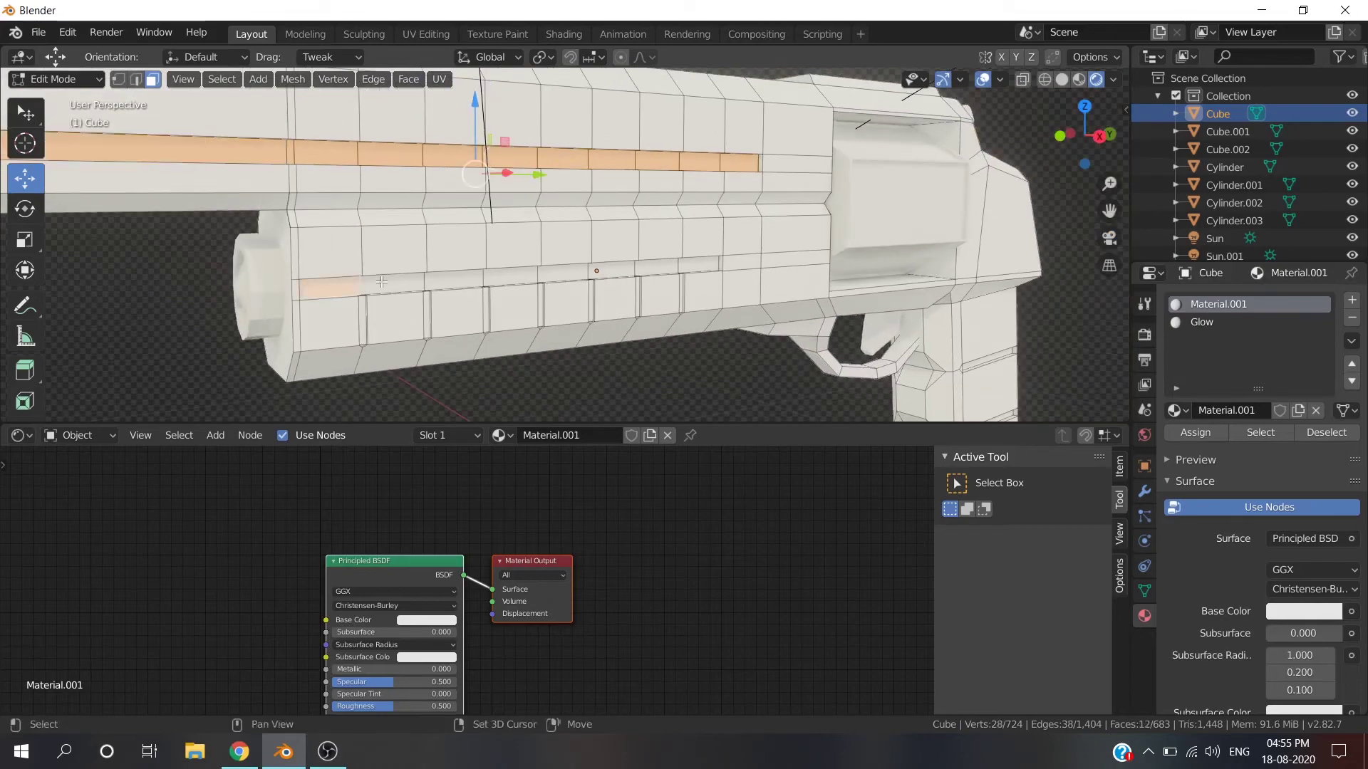
{"action": "left_click", "coordinate": [659, 272], "text": "shift"}
{"action": "scroll", "coordinate": [659, 271], "scroll_direction": "up", "scroll_amount": 2}
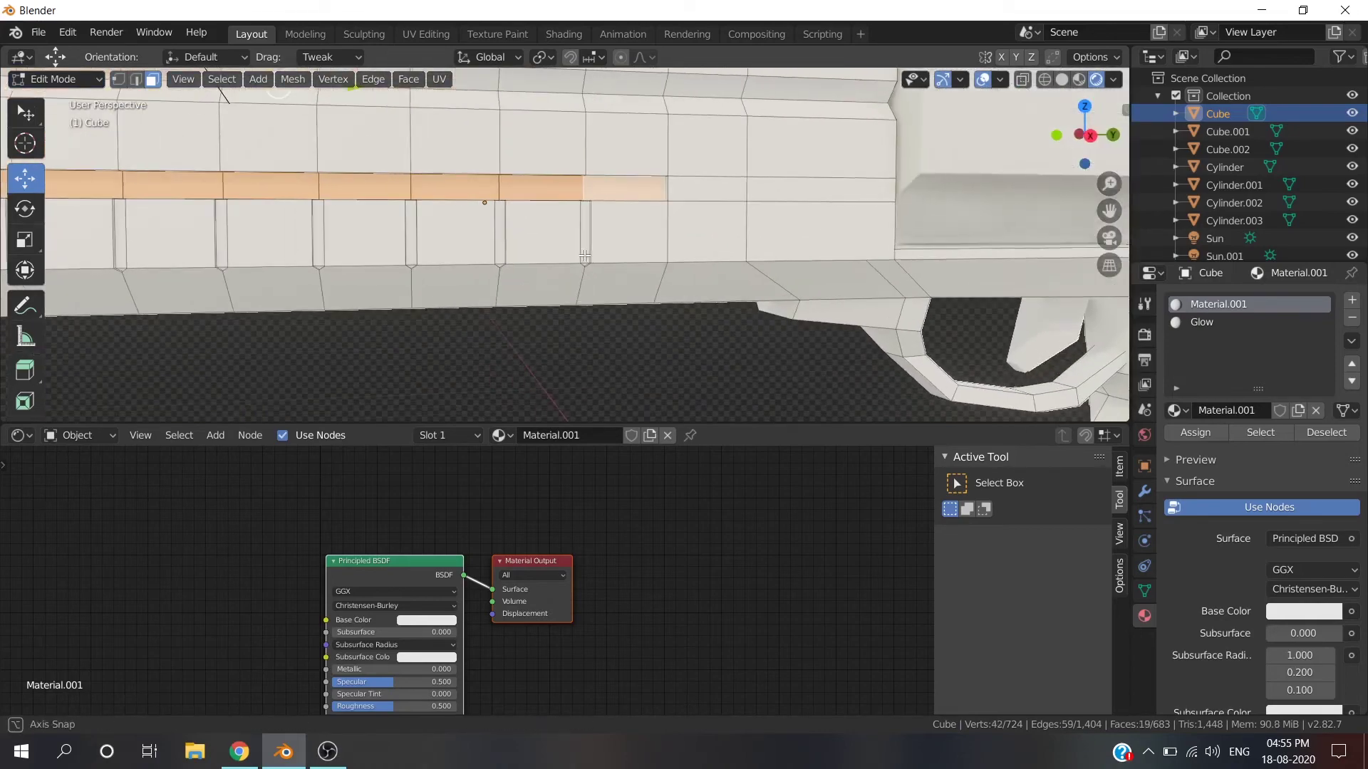
{"action": "scroll", "coordinate": [517, 244], "scroll_direction": "up", "scroll_amount": 2}
{"action": "scroll", "coordinate": [362, 232], "scroll_direction": "down", "scroll_amount": 2}
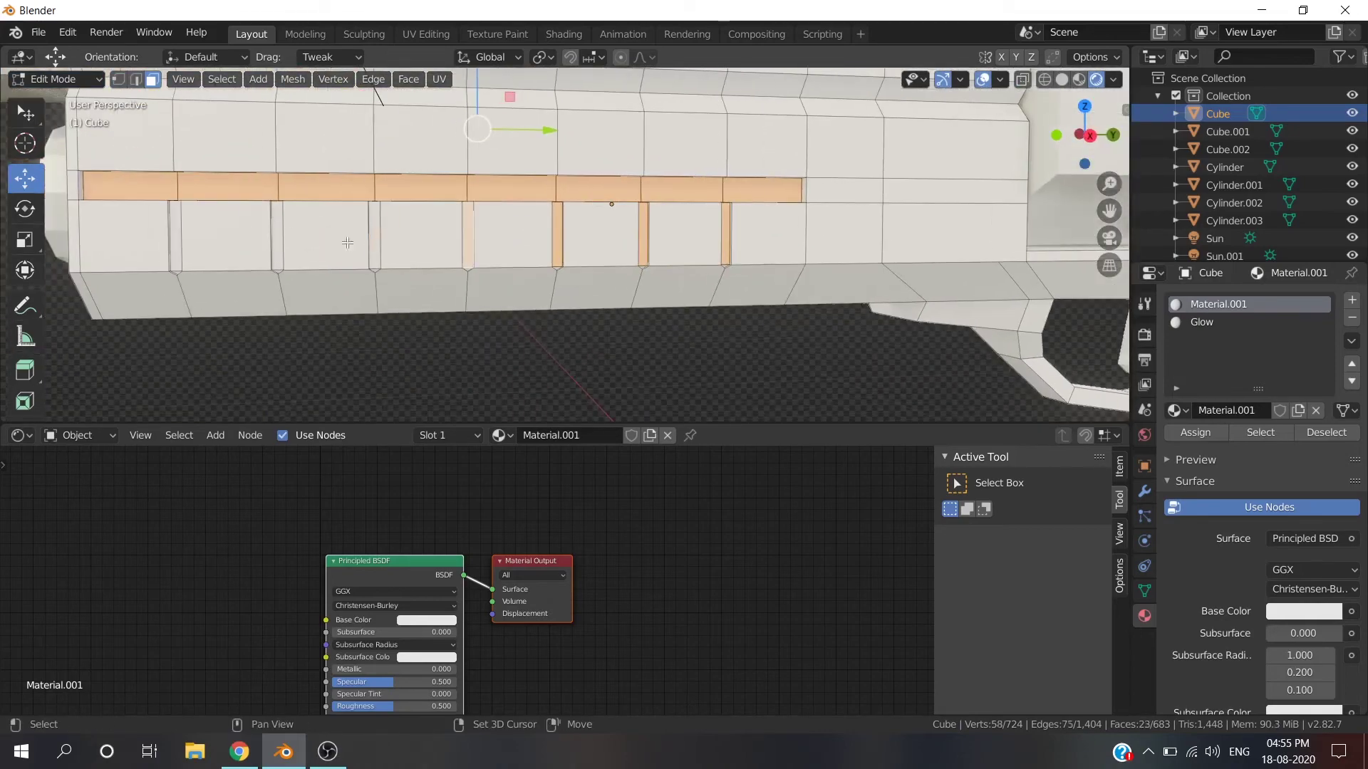
{"action": "left_click", "coordinate": [183, 236], "text": "shift"}
{"action": "middle_click_drag", "start_coordinate": [183, 236], "coordinate": [355, 186]}
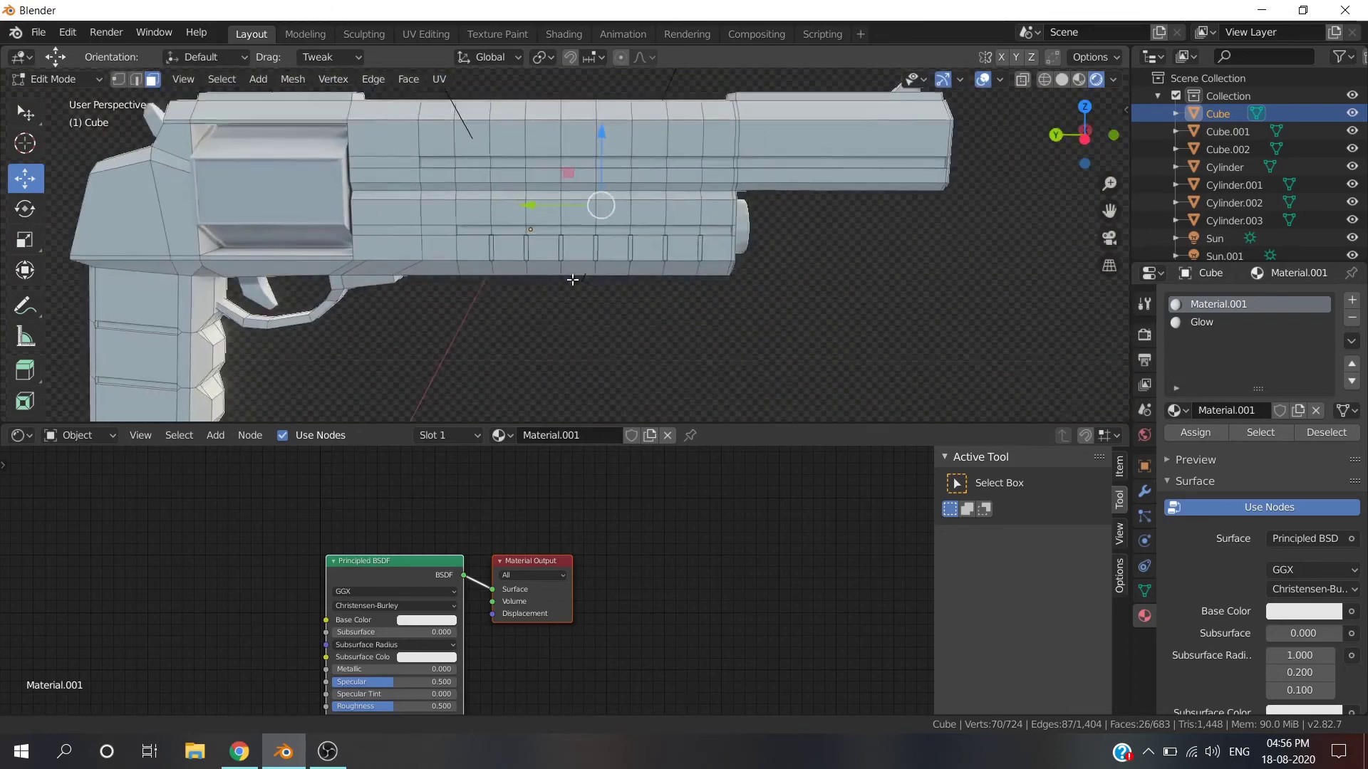
{"action": "left_click", "coordinate": [354, 186], "text": "shift"}
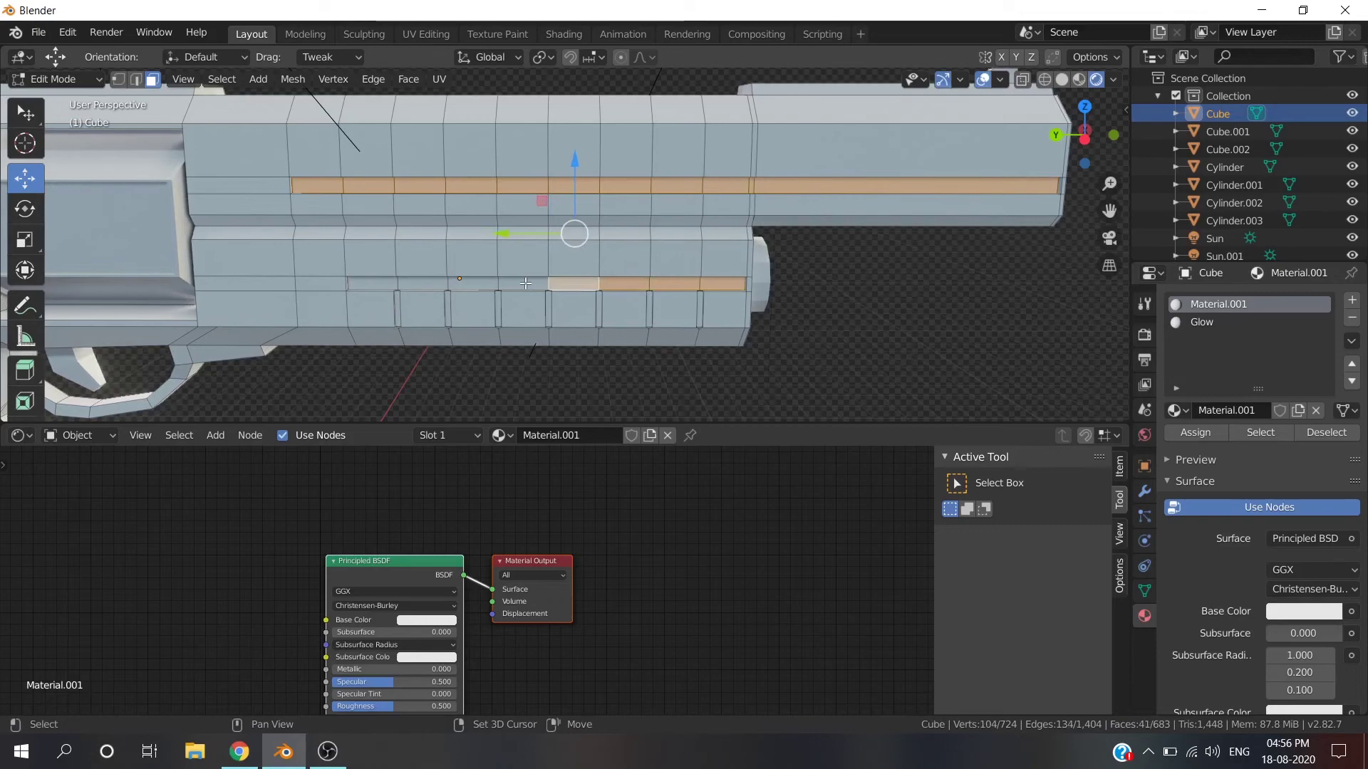
{"action": "left_click", "coordinate": [370, 287], "text": "shift"}
Add the grip groove faces and assign the Glow material to all selected grooves.
{"action": "scroll", "coordinate": [370, 288], "scroll_direction": "up", "scroll_amount": 3}
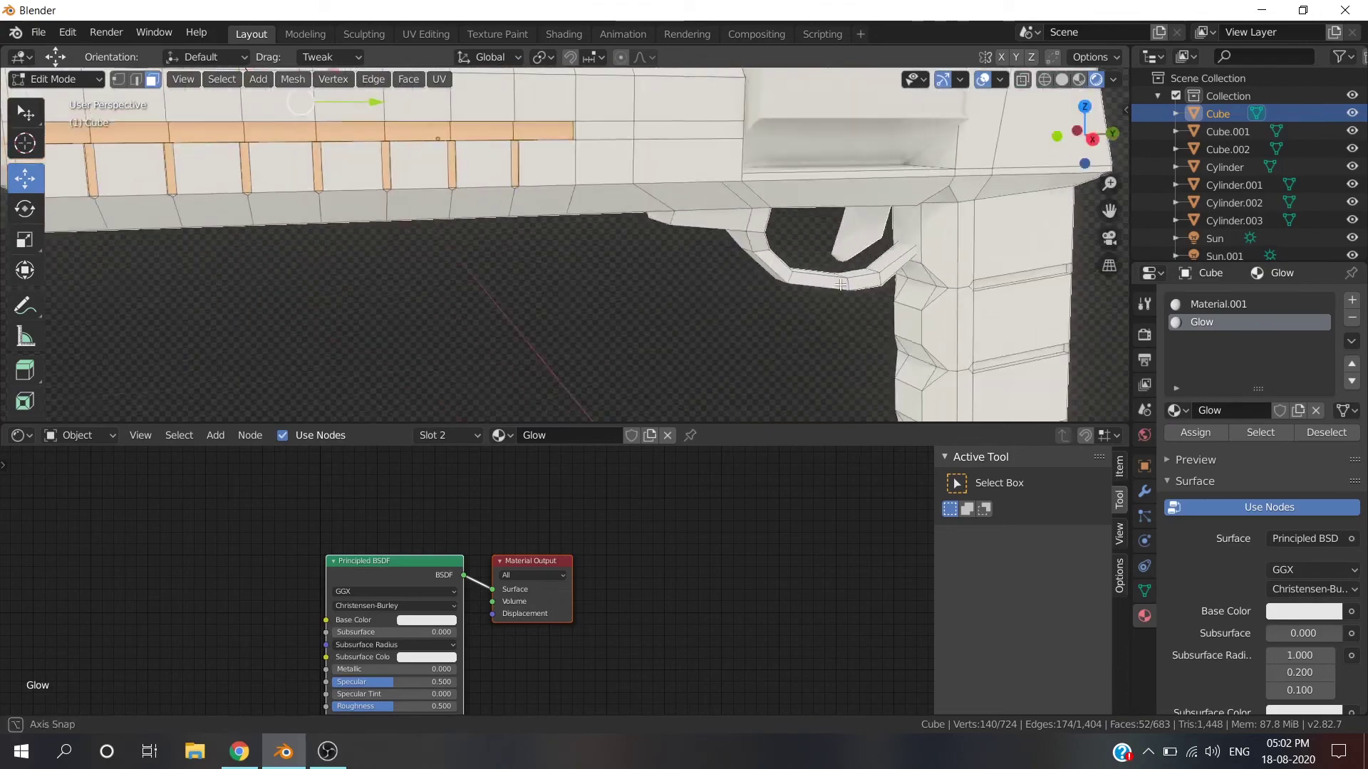
{"action": "middle_click_drag", "start_coordinate": [841, 284], "coordinate": [711, 218]}
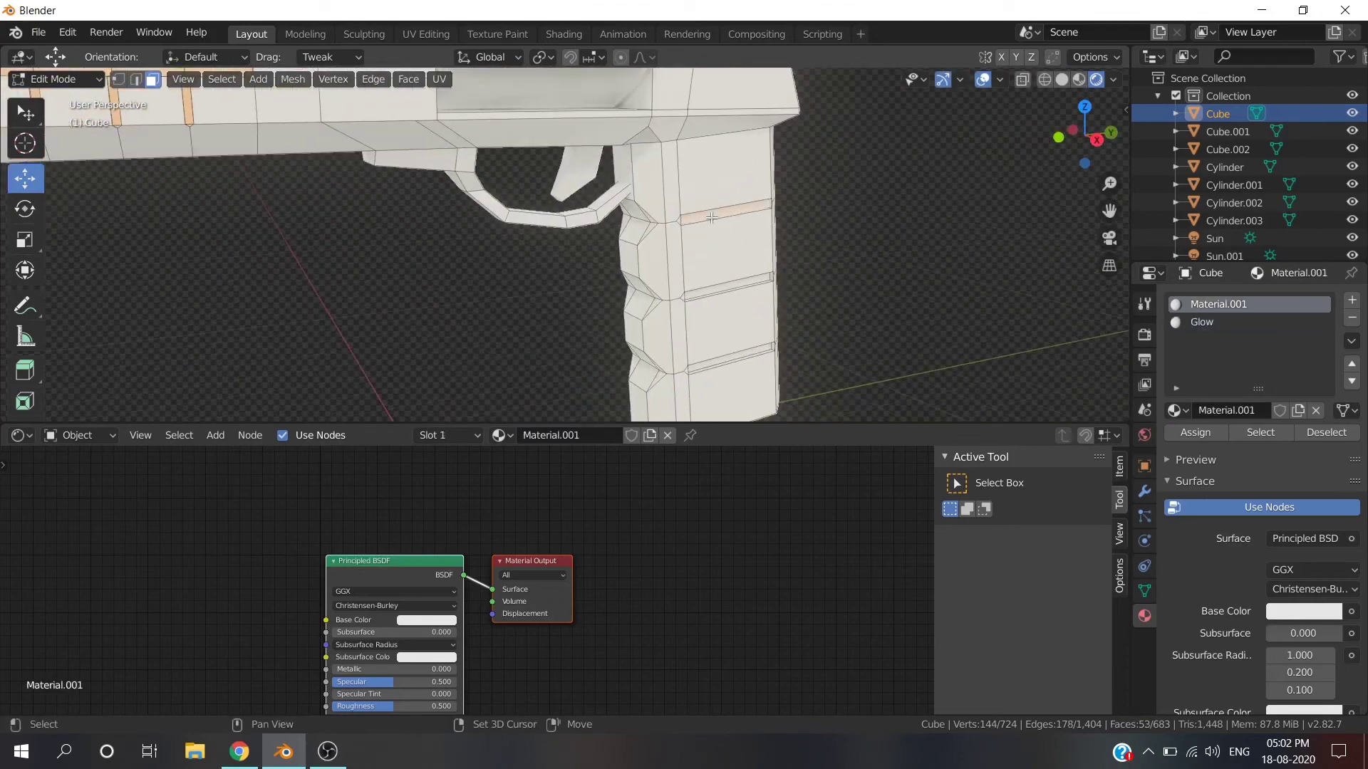
{"action": "left_click", "coordinate": [748, 358], "text": "shift"}
{"action": "middle_click_drag", "start_coordinate": [747, 358], "coordinate": [641, 249]}
{"action": "scroll", "coordinate": [642, 250], "scroll_direction": "down", "scroll_amount": 3}
{"action": "scroll", "coordinate": [562, 192], "scroll_direction": "up", "scroll_amount": 3}
{"action": "left_click", "coordinate": [1201, 322]}
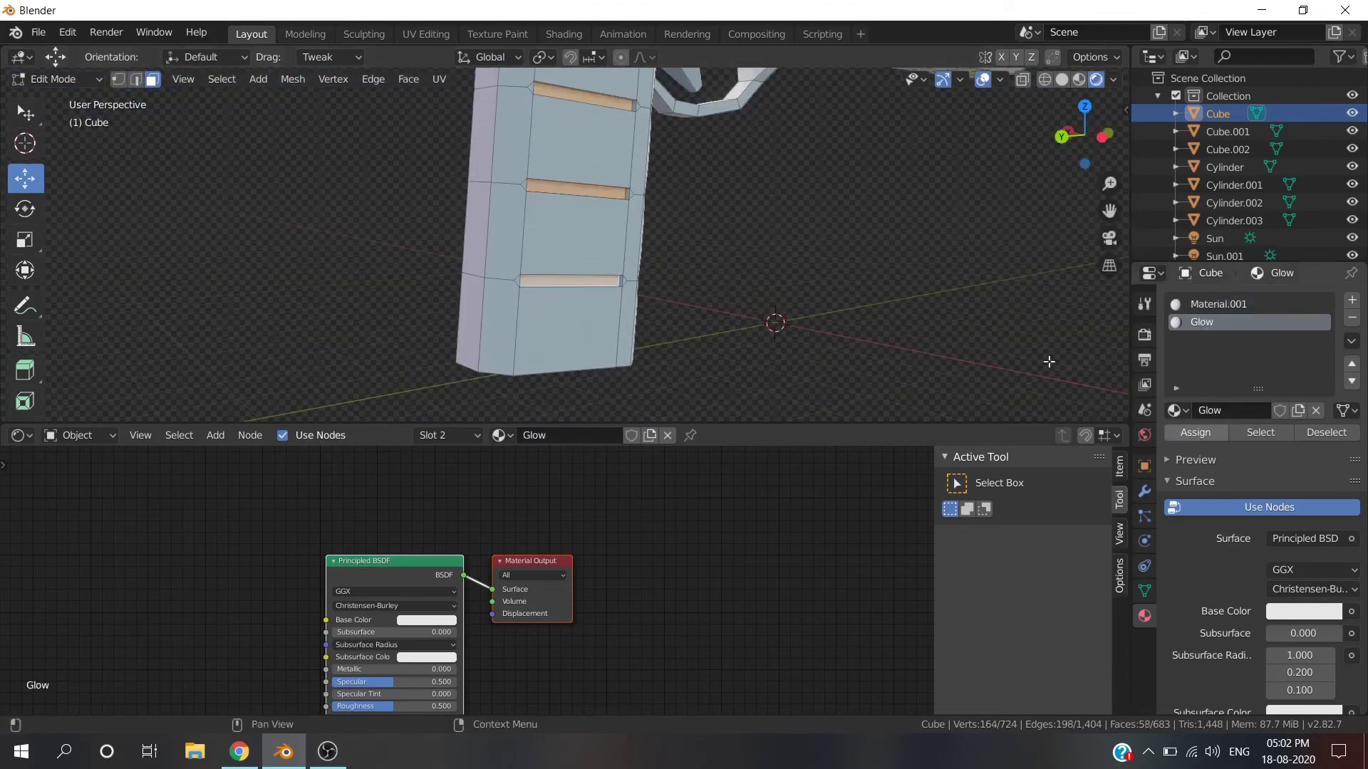
Set the Glow material's base colour to orange.
{"action": "scroll", "coordinate": [783, 285], "scroll_direction": "down", "scroll_amount": 3}
{"action": "scroll", "coordinate": [784, 285], "scroll_direction": "up", "scroll_amount": 2}
{"action": "scroll", "coordinate": [652, 524], "scroll_direction": "up", "scroll_amount": 3}
{"action": "left_click", "coordinate": [418, 537]}
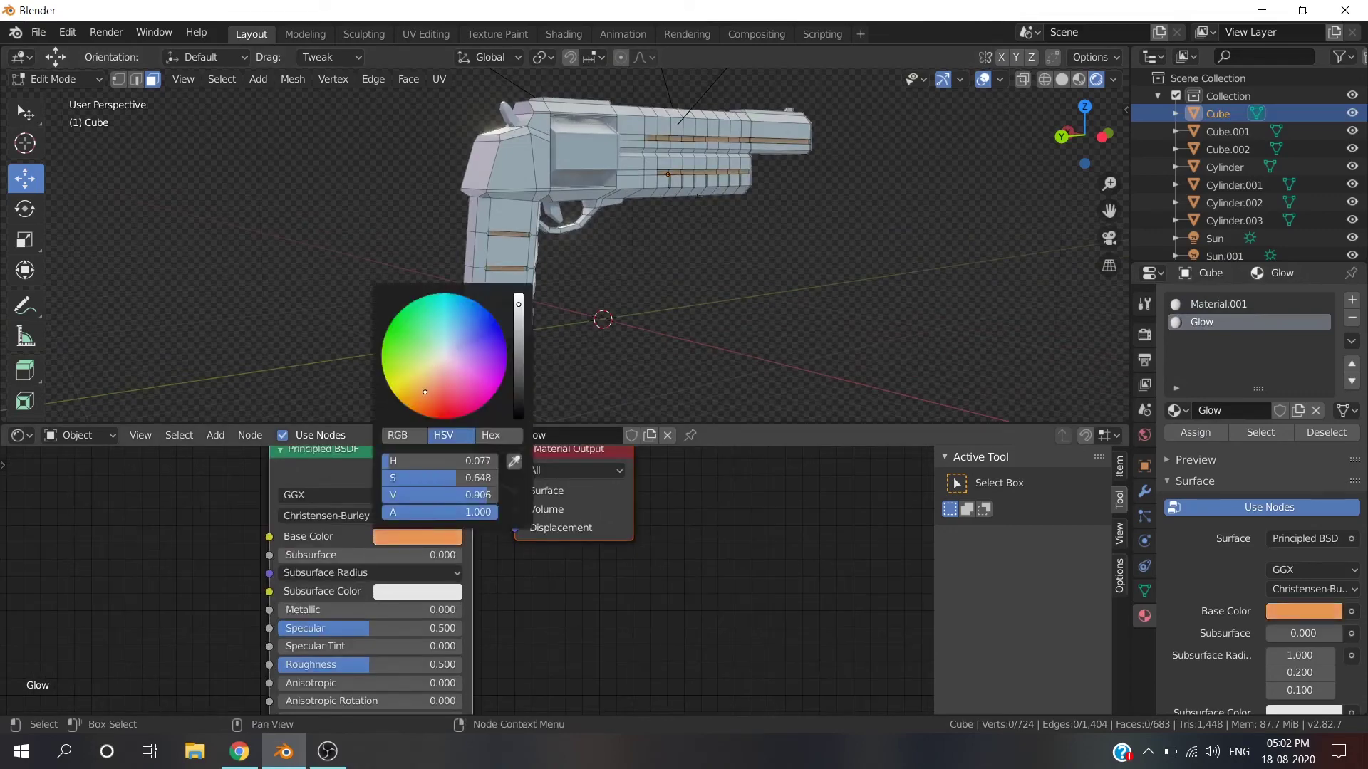
Give the Glow material an orange emission colour.
{"action": "middle_click_drag", "start_coordinate": [620, 254], "coordinate": [464, 330]}
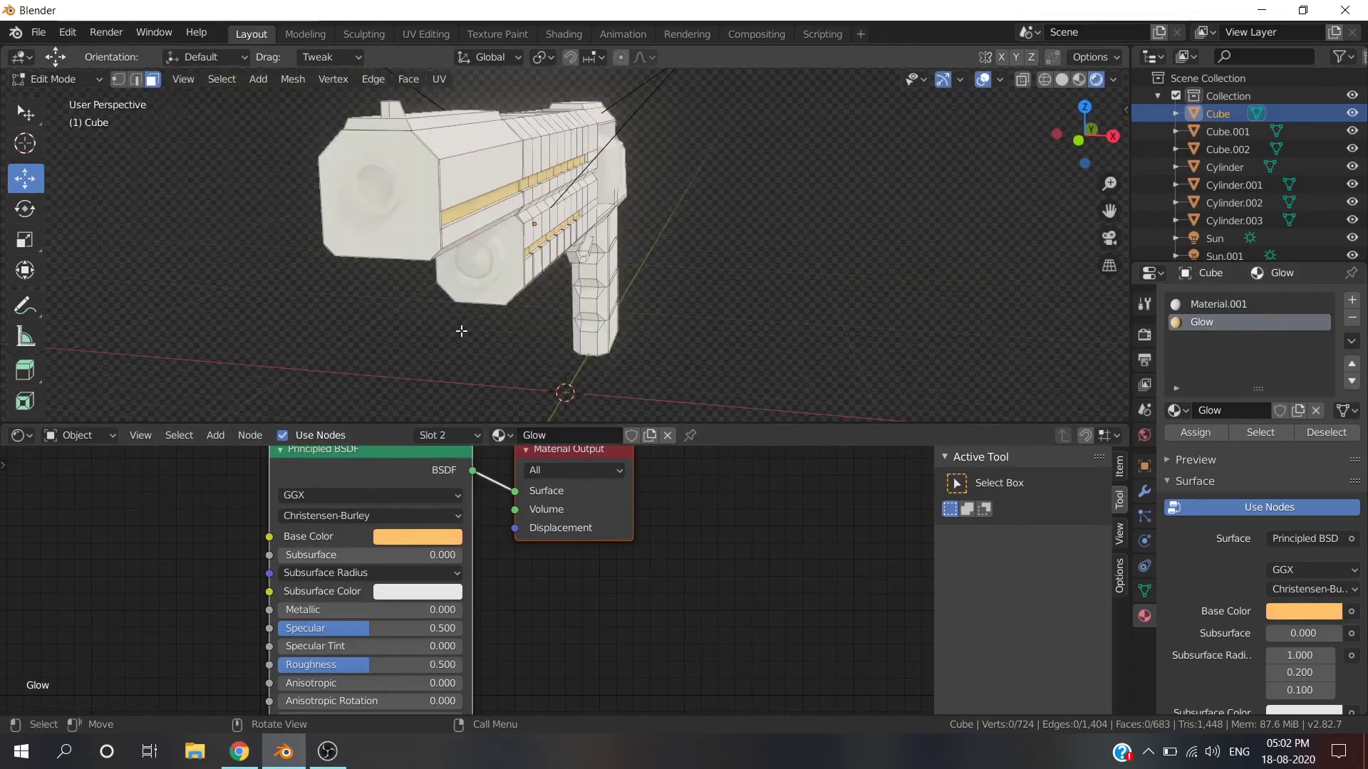
{"action": "scroll", "coordinate": [408, 607], "scroll_direction": "down", "scroll_amount": 5, "text": "shift"}
{"action": "left_click", "coordinate": [425, 652]}
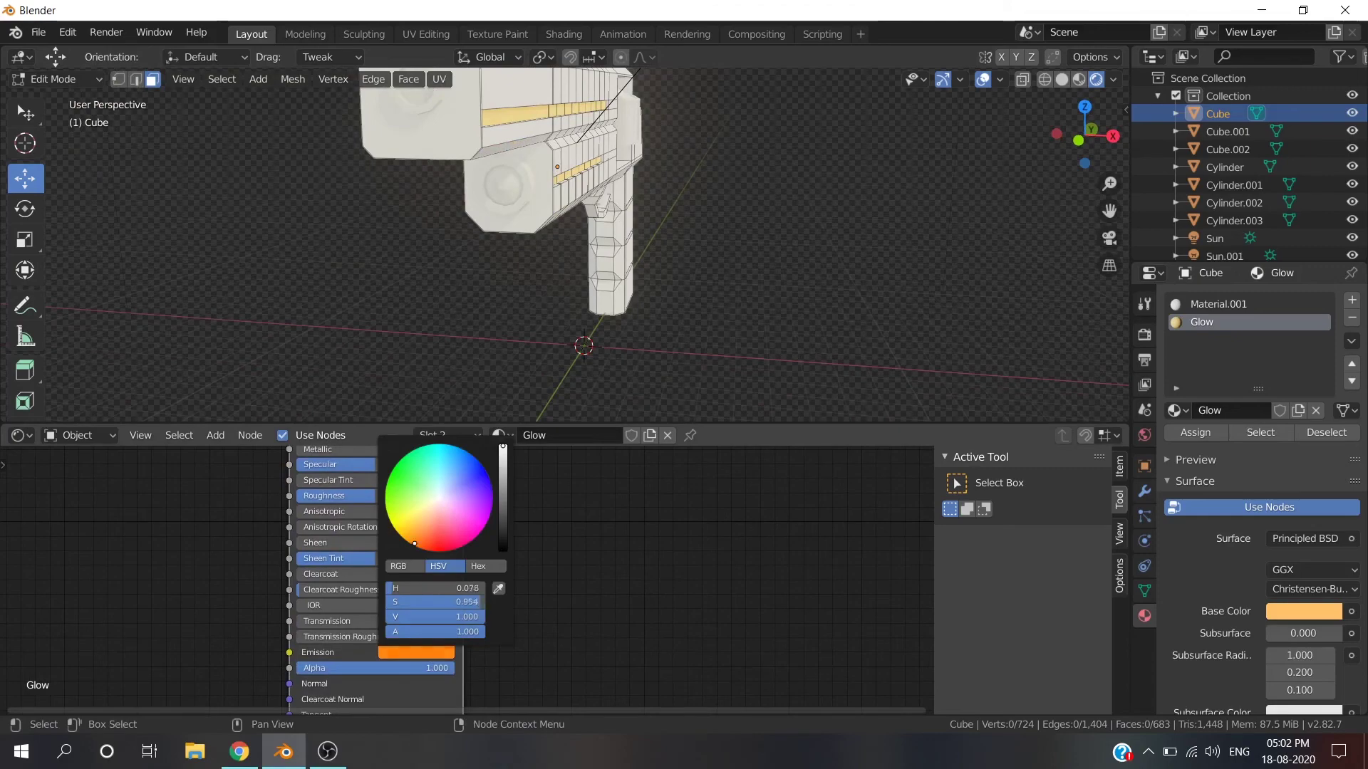
{"action": "key", "text": "Tab"}
Add a Glow material slot to the Cylinder.002 chamber and assign it to its faces.
{"action": "mouse_move", "coordinate": [709, 293]}
{"action": "middle_mouse_down"}
{"action": "mouse_move", "coordinate": [283, 271]}
{"action": "mouse_move", "coordinate": [567, 369]}
{"action": "mouse_move", "coordinate": [676, 205]}
{"action": "mouse_move", "coordinate": [559, 245]}
{"action": "mouse_move", "coordinate": [442, 257]}
{"action": "middle_mouse_up"}
{"action": "left_click", "coordinate": [675, 211]}
{"action": "key", "text": "Tab"}
{"action": "key", "text": "ctrl+l"}
{"action": "left_click", "coordinate": [1352, 300]}
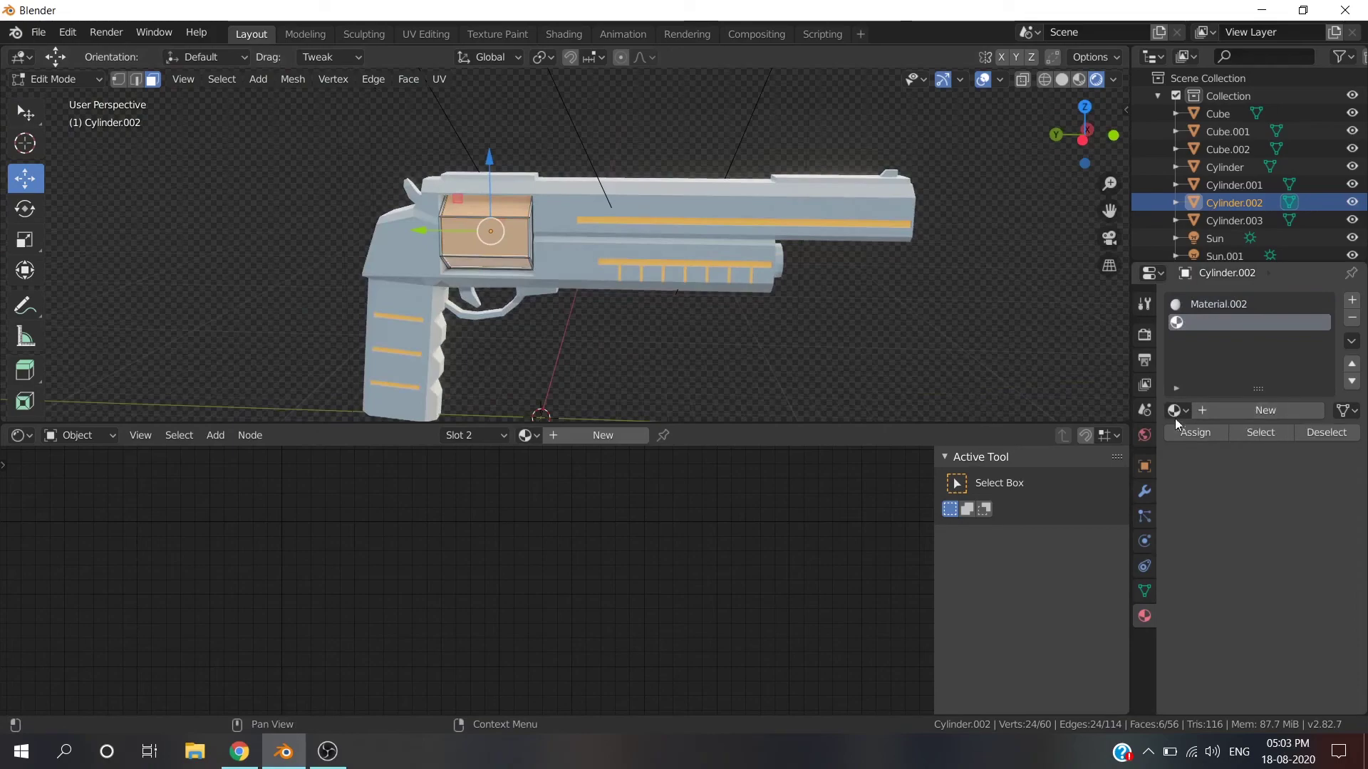
{"action": "left_click", "coordinate": [1177, 410]}
{"action": "left_click", "coordinate": [1186, 435]}
{"action": "key", "text": "Tab"}
Refine Glow's emission colour and make its orange base colour more saturated.
{"action": "mouse_move", "coordinate": [713, 299]}
{"action": "middle_mouse_down"}
{"action": "mouse_move", "coordinate": [644, 326]}
{"action": "mouse_move", "coordinate": [609, 465]}
{"action": "middle_mouse_up"}
{"action": "left_click", "coordinate": [456, 605]}
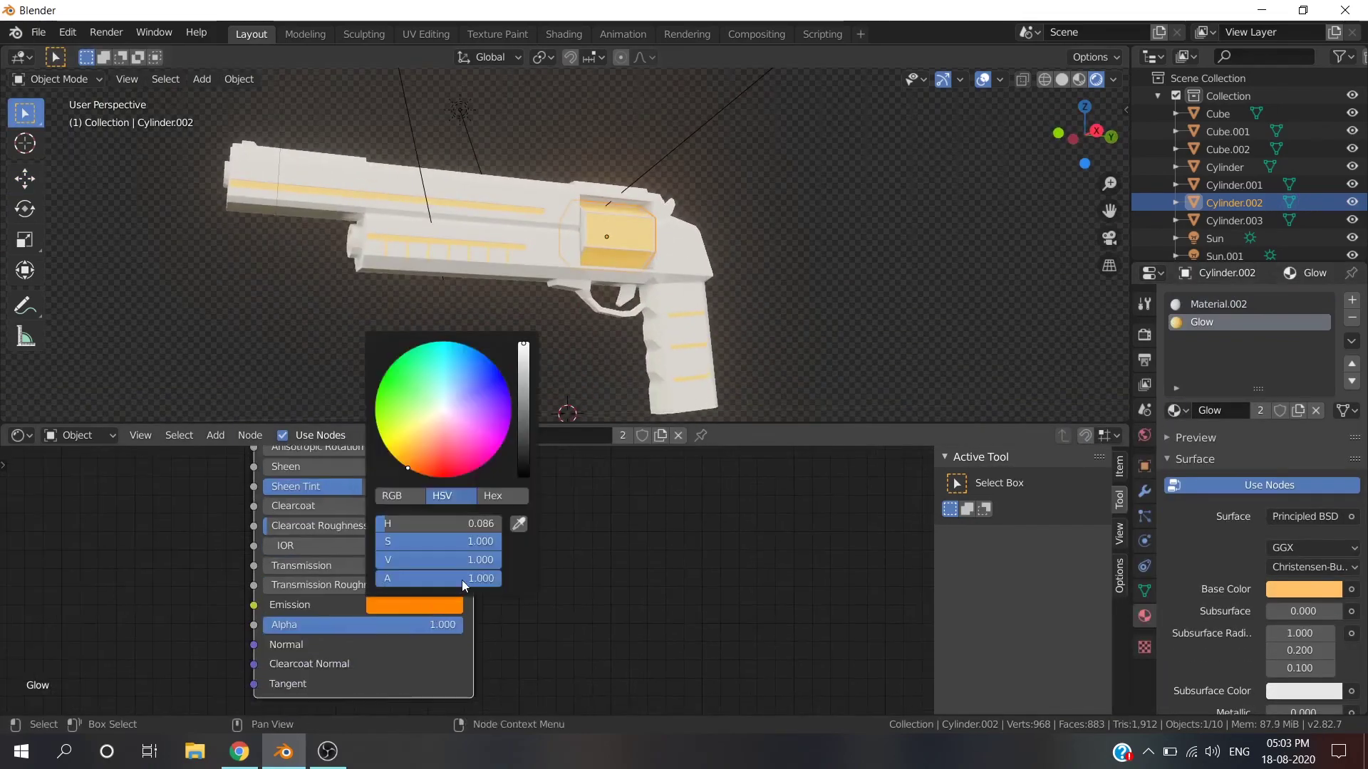
{"action": "scroll", "coordinate": [721, 255], "scroll_direction": "up", "scroll_amount": 3}
{"action": "middle_click_drag", "start_coordinate": [428, 467], "coordinate": [552, 691]}
{"action": "left_click", "coordinate": [537, 493]}
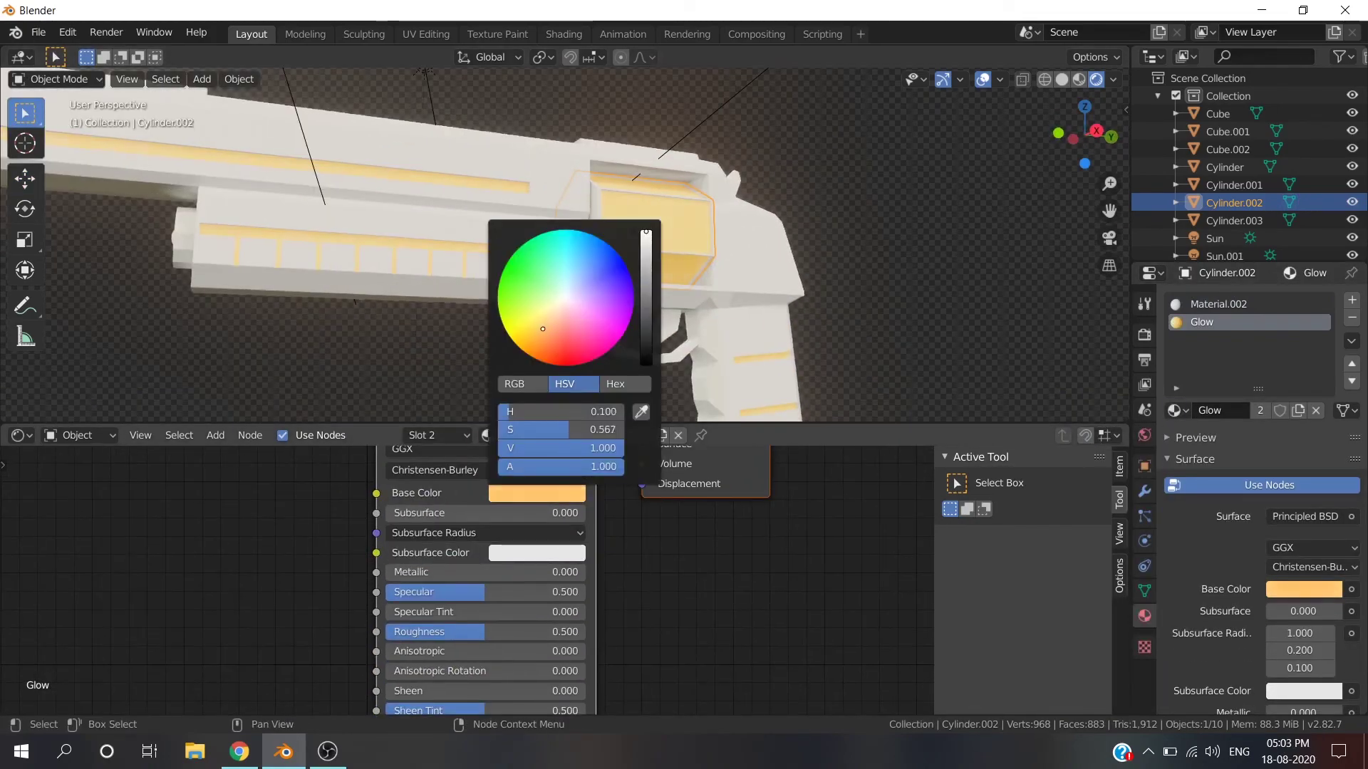
{"action": "left_click_drag", "start_coordinate": [543, 329], "coordinate": [528, 349]}
{"action": "scroll", "coordinate": [784, 244], "scroll_direction": "down", "scroll_amount": 3}
{"action": "left_click", "coordinate": [784, 244]}
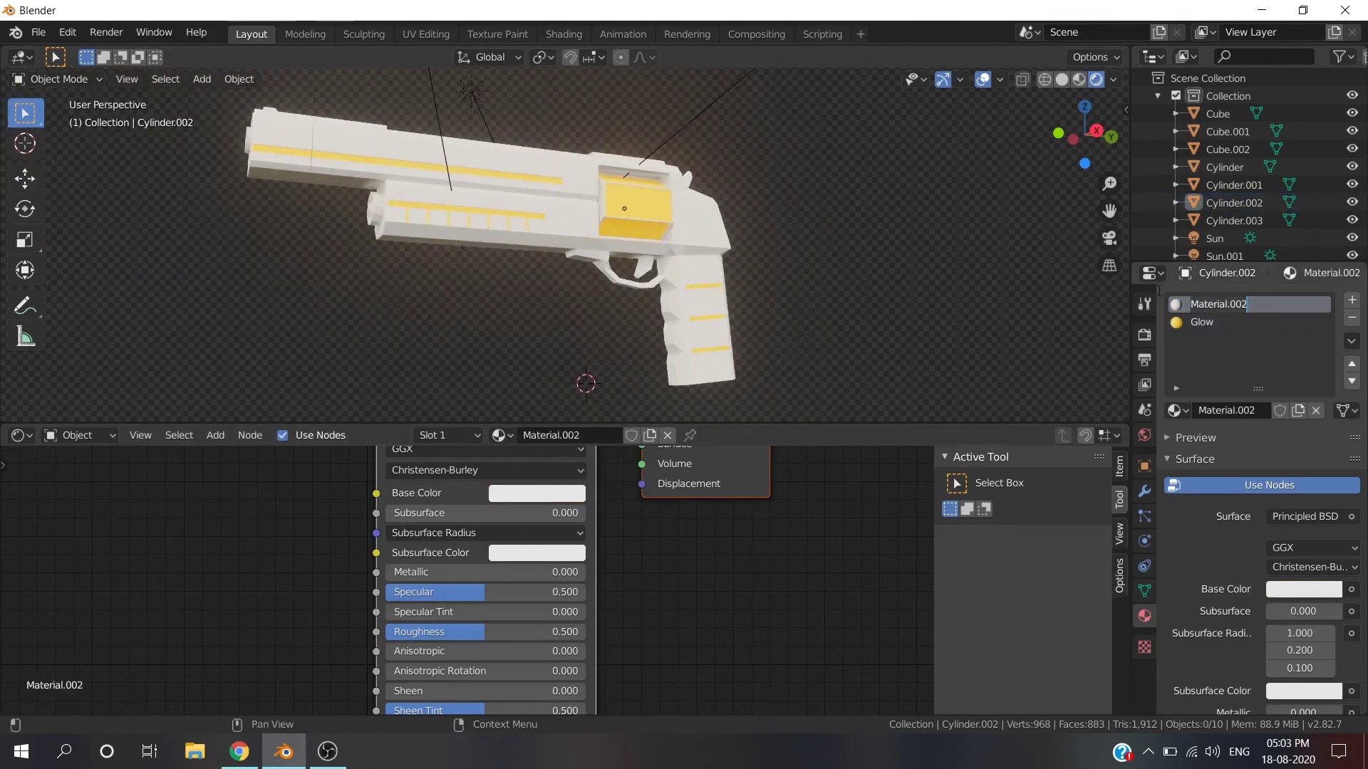
{"action": "left_click", "coordinate": [524, 190]}
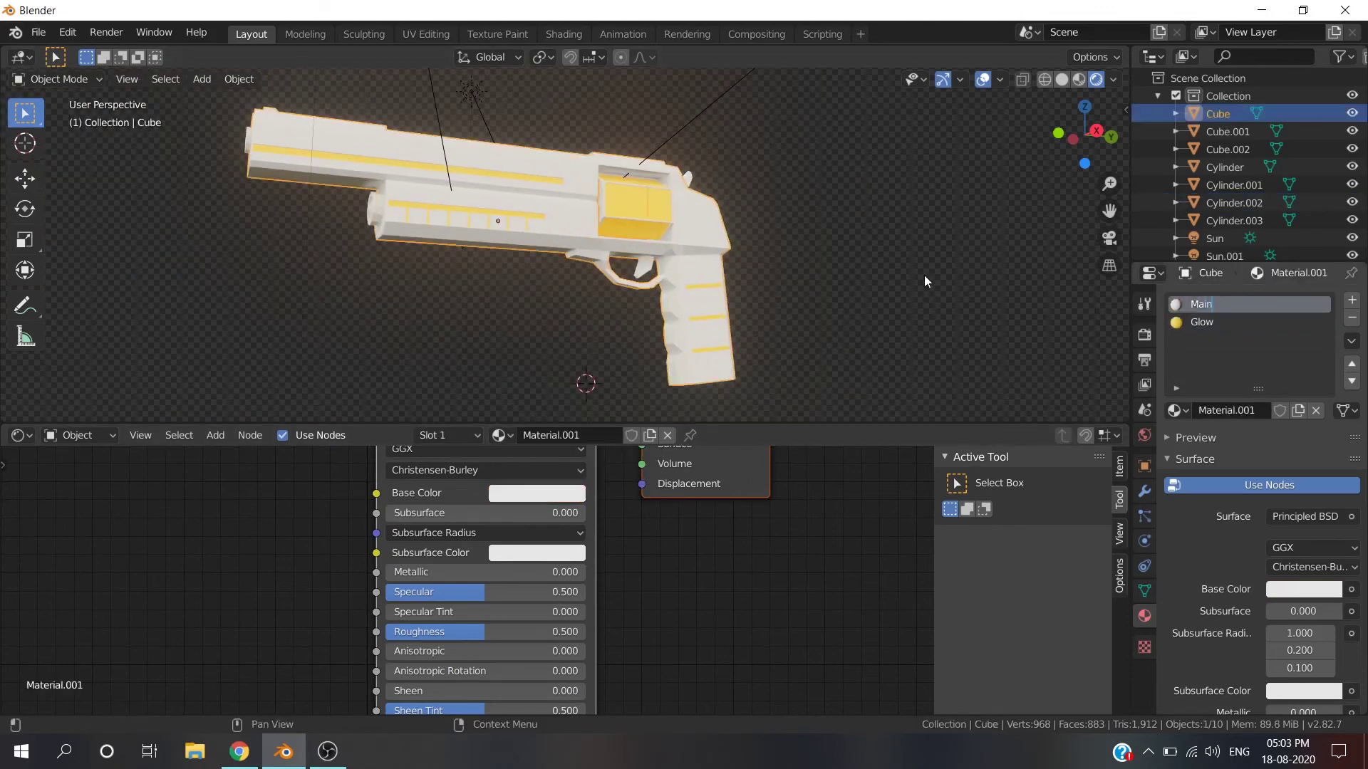
Rename Material.001 to Main, make it dark grey-blue with Metallic about 0.5.
{"action": "key", "text": "Return"}
{"action": "scroll", "coordinate": [924, 281], "scroll_direction": "up", "scroll_amount": 3}
{"action": "scroll", "coordinate": [499, 570], "scroll_direction": "up", "scroll_amount": 2}
{"action": "left_click", "coordinate": [584, 550]}
{"action": "left_click_drag", "start_coordinate": [721, 228], "coordinate": [721, 349]}
{"action": "left_click", "coordinate": [625, 287]}
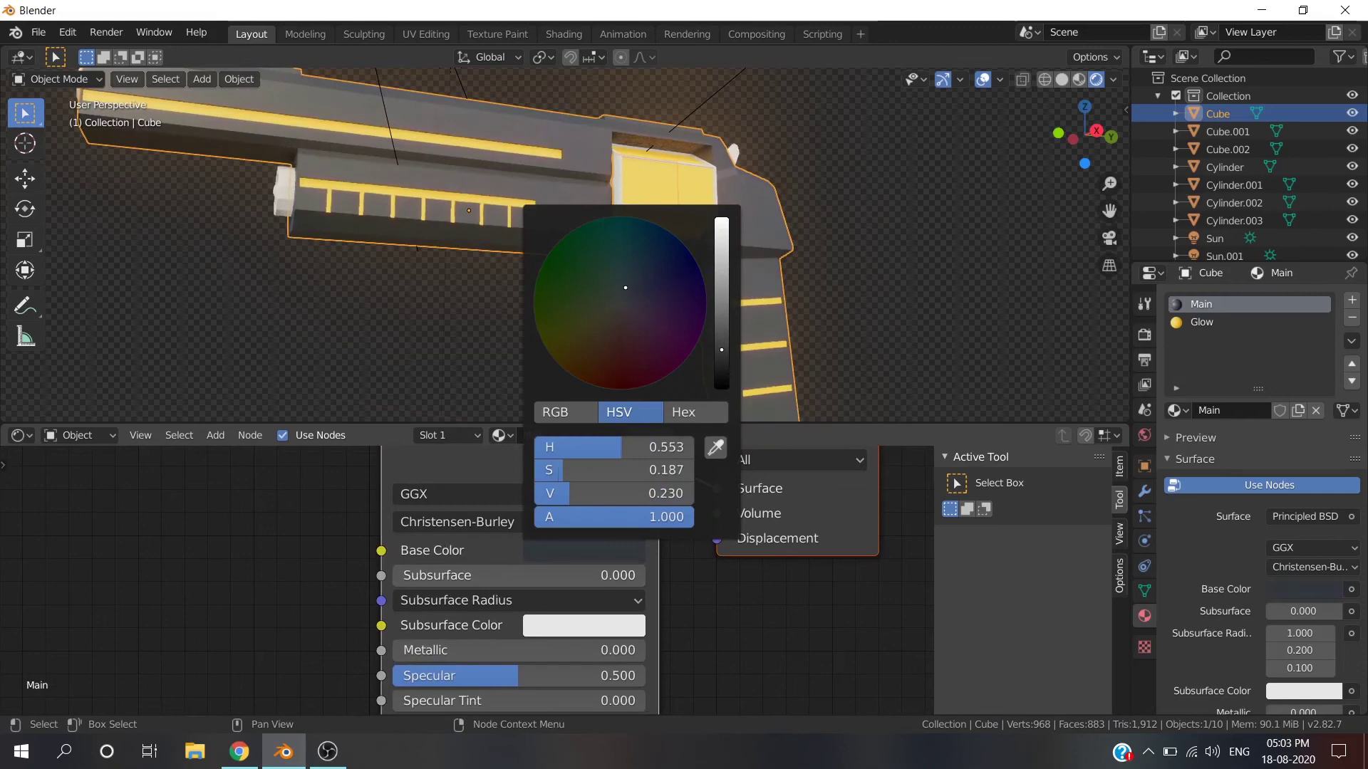
{"action": "middle_click_drag", "start_coordinate": [682, 571], "coordinate": [690, 528]}
{"action": "left_click_drag", "start_coordinate": [456, 606], "coordinate": [499, 605]}
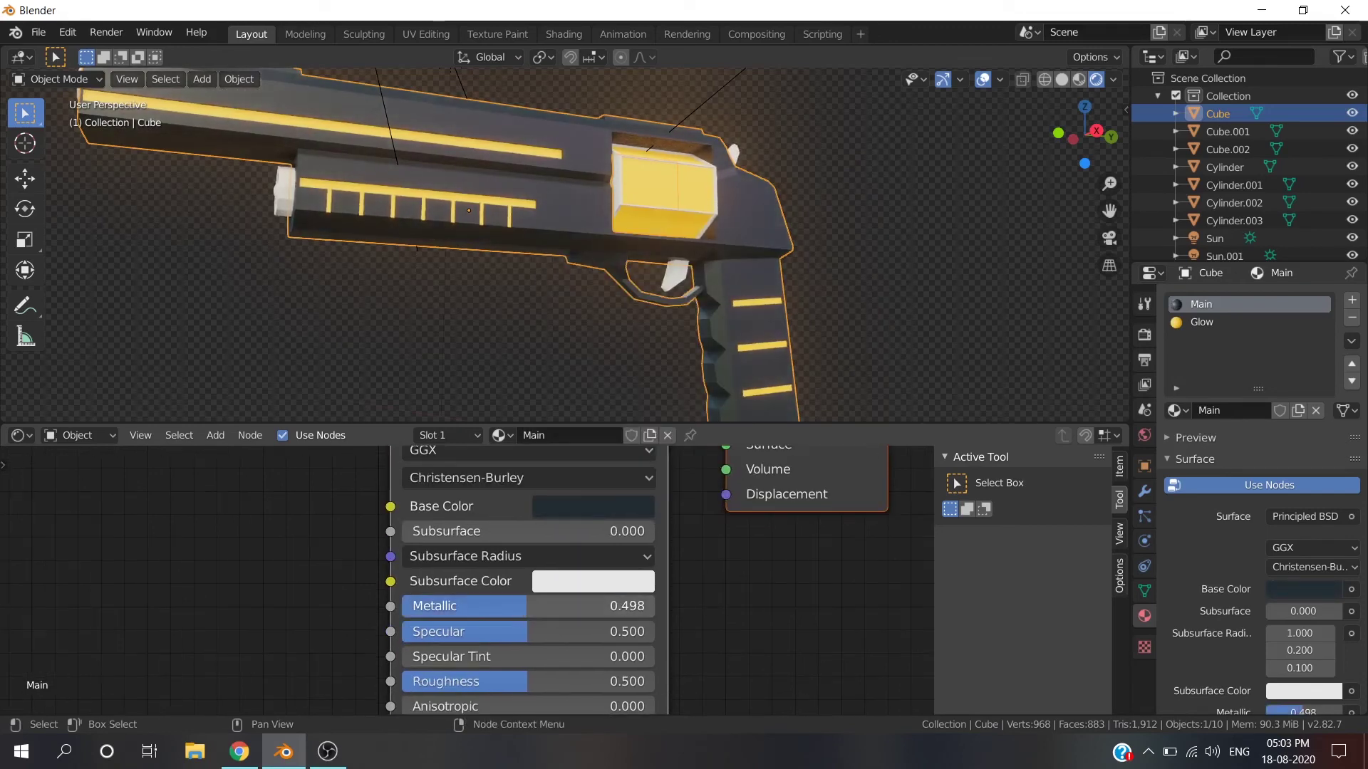
Give the chamber's Material.002 a near-black base colour and Metallic 0.596.
{"action": "mouse_move", "coordinate": [498, 356]}
{"action": "middle_mouse_down"}
{"action": "mouse_move", "coordinate": [456, 376]}
{"action": "mouse_move", "coordinate": [540, 394]}
{"action": "mouse_move", "coordinate": [449, 265]}
{"action": "mouse_move", "coordinate": [566, 344]}
{"action": "middle_mouse_up"}
{"action": "left_click", "coordinate": [449, 265]}
{"action": "left_click", "coordinate": [749, 164]}
{"action": "middle_click_drag", "start_coordinate": [749, 163], "coordinate": [625, 239], "text": "shift"}
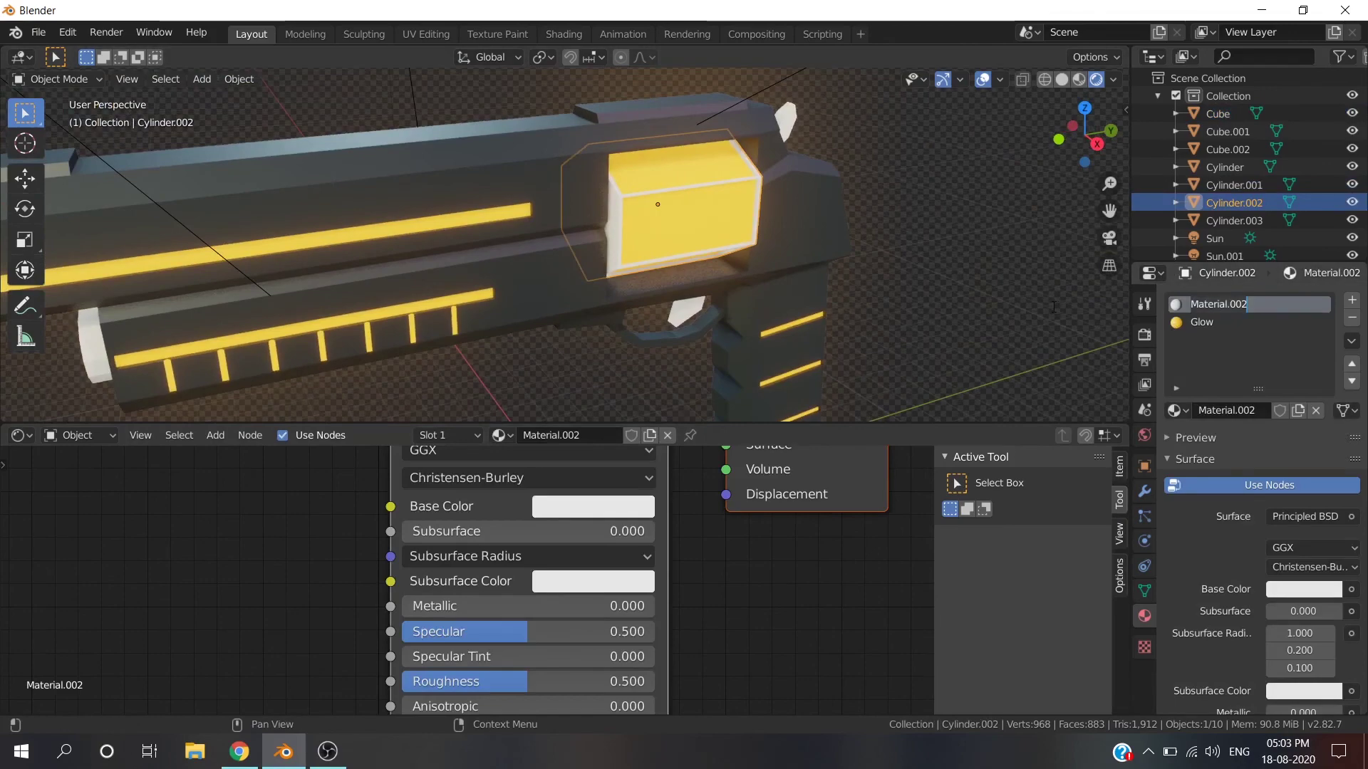
{"action": "left_click", "coordinate": [593, 506]}
{"action": "left_click_drag", "start_coordinate": [641, 448], "coordinate": [561, 448]}
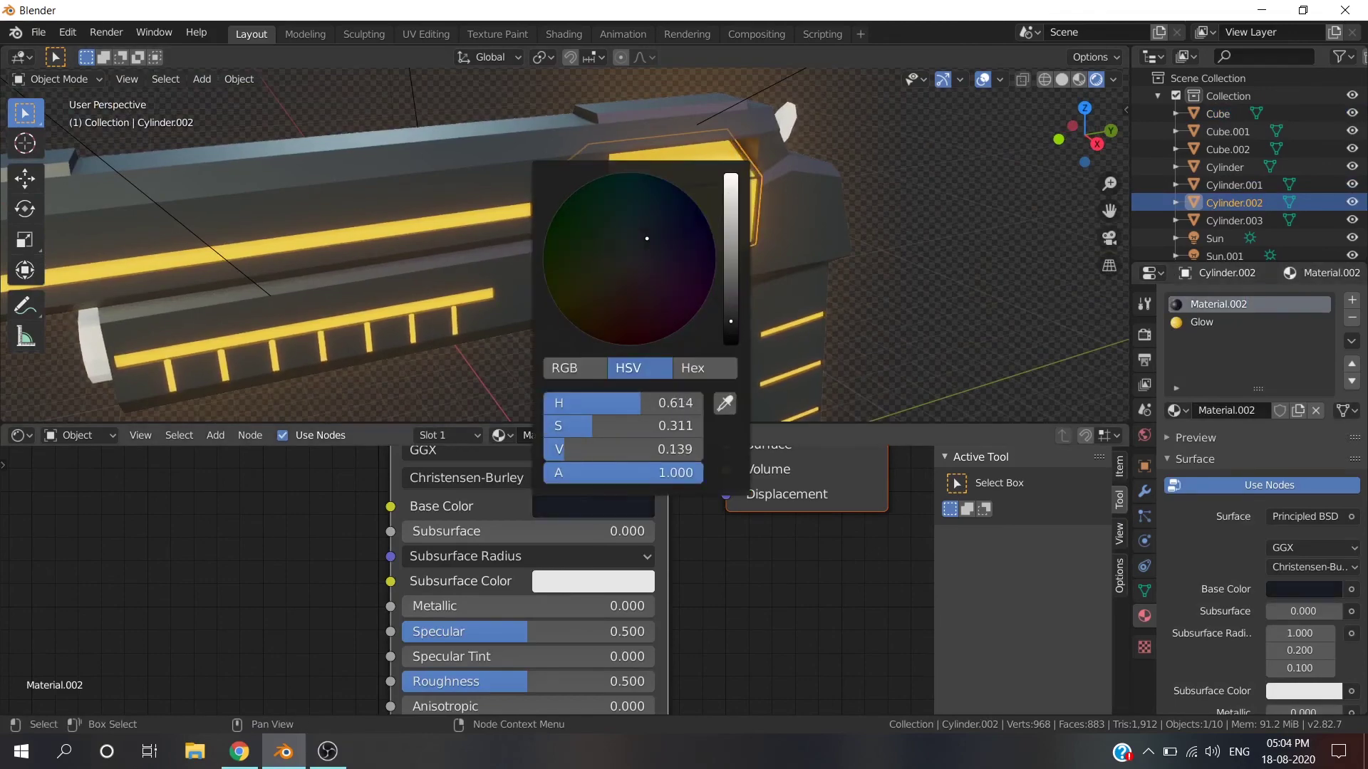
{"action": "left_click_drag", "start_coordinate": [441, 605], "coordinate": [552, 606]}
{"action": "left_click", "coordinate": [575, 339]}
{"action": "mouse_move", "coordinate": [574, 339]}
{"action": "middle_mouse_down"}
{"action": "mouse_move", "coordinate": [661, 267]}
{"action": "mouse_move", "coordinate": [446, 228]}
{"action": "middle_mouse_up"}
{"action": "left_click", "coordinate": [360, 186]}
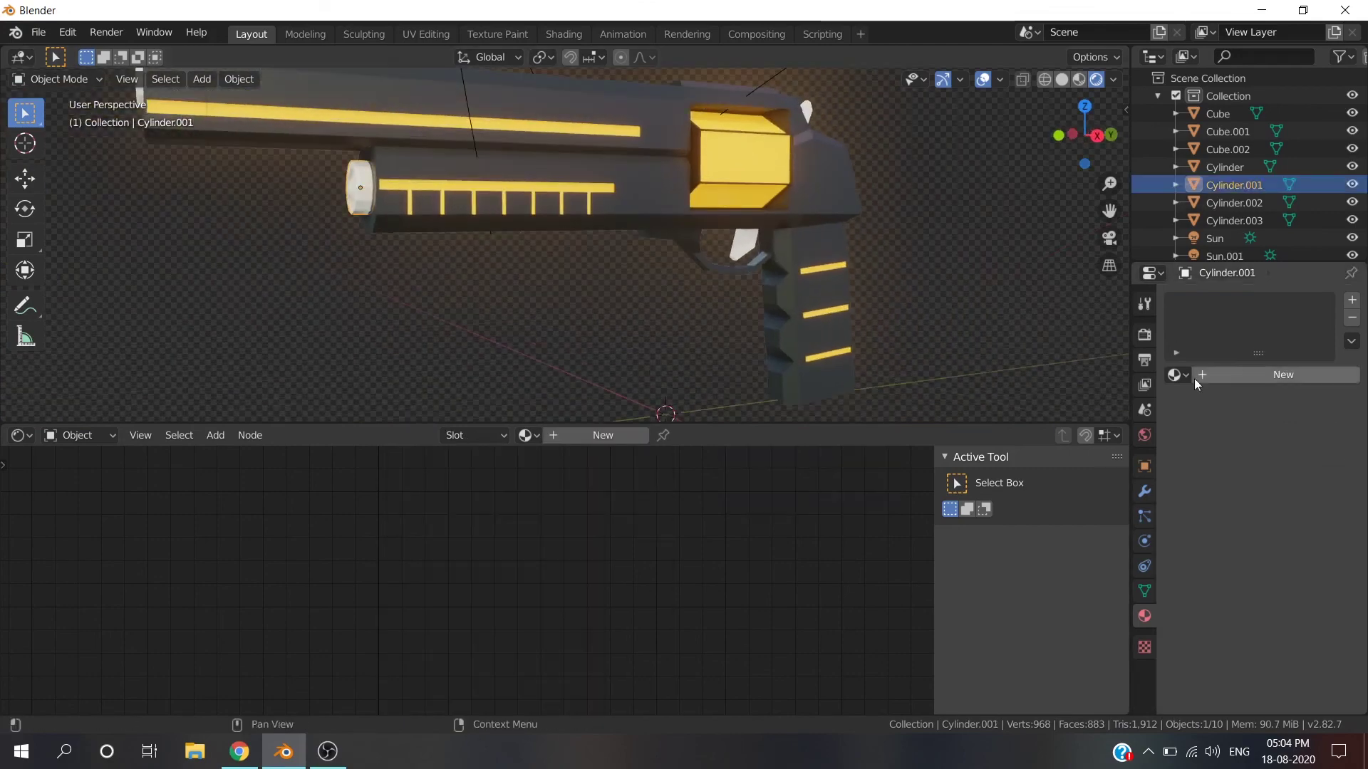
Apply Material.002 to the barrel end cylinder, Cylinder.001.
{"action": "left_click", "coordinate": [1179, 375]}
{"action": "left_click", "coordinate": [1012, 456]}
{"action": "scroll", "coordinate": [719, 339], "scroll_direction": "up", "scroll_amount": 3}
Add a Glow slot to Cylinder.001 and assign it to the barrel's end face.
{"action": "key", "text": "Tab"}
{"action": "left_click", "coordinate": [367, 128]}
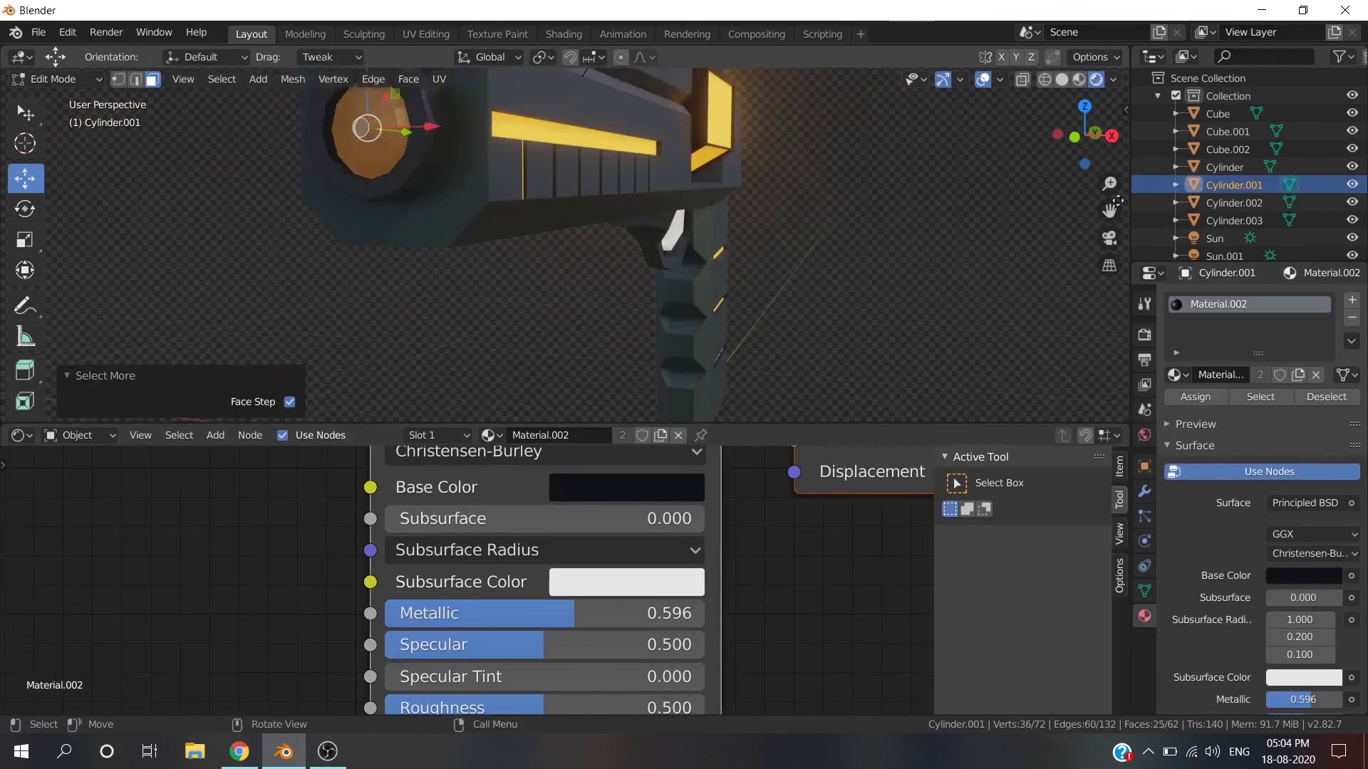
{"action": "left_click", "coordinate": [1351, 300]}
{"action": "left_click", "coordinate": [1177, 410]}
{"action": "left_click", "coordinate": [1033, 463]}
{"action": "left_click", "coordinate": [1193, 433]}
{"action": "key", "text": "Tab"}
Apply Material.002 to Cylinder, Cube.001 and Cube.002.
{"action": "middle_click_drag", "start_coordinate": [984, 287], "coordinate": [315, 203]}
{"action": "left_click", "coordinate": [288, 186]}
{"action": "left_click", "coordinate": [1176, 375]}
{"action": "left_click", "coordinate": [1026, 453]}
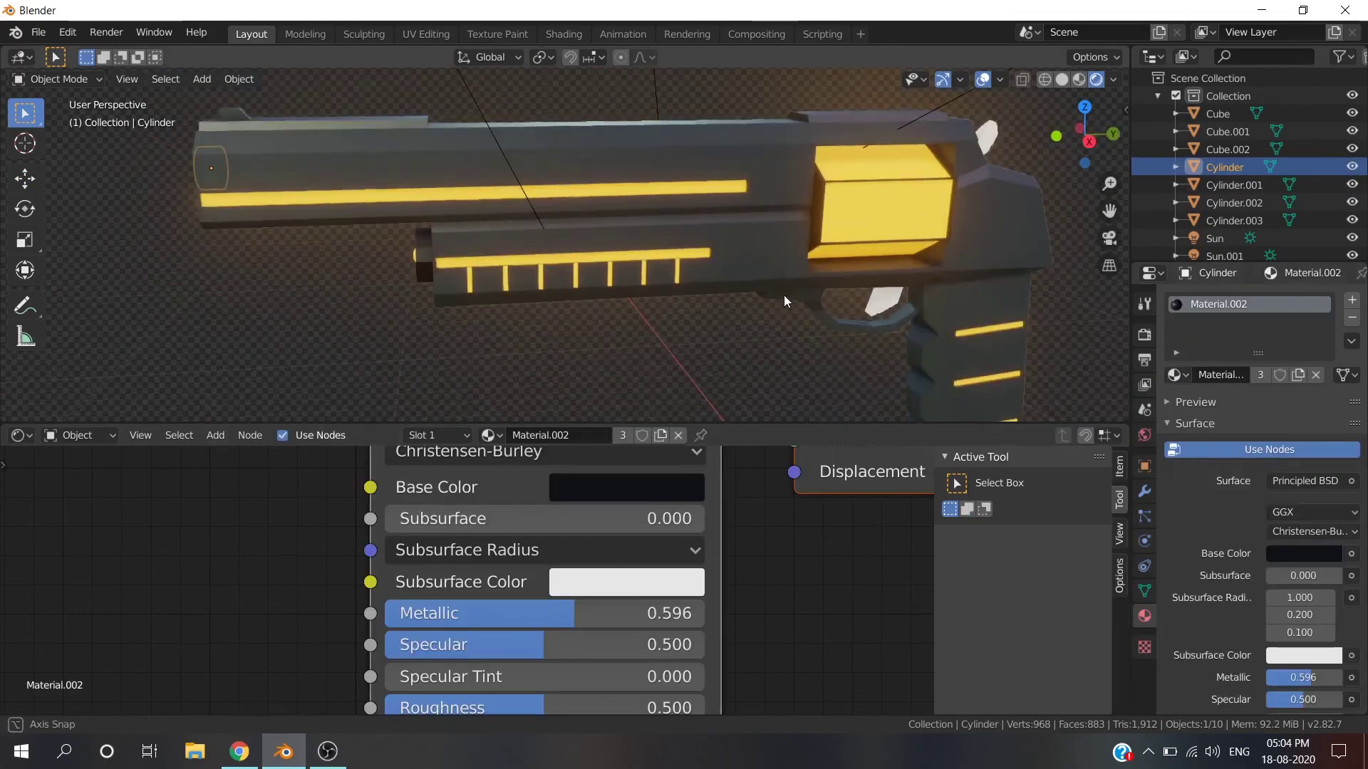
{"action": "left_click", "coordinate": [783, 295]}
{"action": "left_click", "coordinate": [1177, 375]}
{"action": "left_click", "coordinate": [1026, 453]}
{"action": "left_click", "coordinate": [815, 228]}
{"action": "middle_click_drag", "start_coordinate": [1099, 315], "coordinate": [725, 193]}
{"action": "left_click", "coordinate": [1176, 374]}
{"action": "left_click", "coordinate": [1104, 453]}
{"action": "left_click", "coordinate": [1021, 241]}
{"action": "mouse_move", "coordinate": [1022, 241]}
{"action": "middle_mouse_down"}
{"action": "mouse_move", "coordinate": [1023, 207]}
{"action": "mouse_move", "coordinate": [1067, 225]}
{"action": "mouse_move", "coordinate": [843, 238]}
{"action": "mouse_move", "coordinate": [978, 302]}
{"action": "mouse_move", "coordinate": [1016, 272]}
{"action": "mouse_move", "coordinate": [941, 263]}
{"action": "mouse_move", "coordinate": [842, 288]}
{"action": "mouse_move", "coordinate": [833, 272]}
{"action": "mouse_move", "coordinate": [964, 238]}
{"action": "middle_mouse_up"}
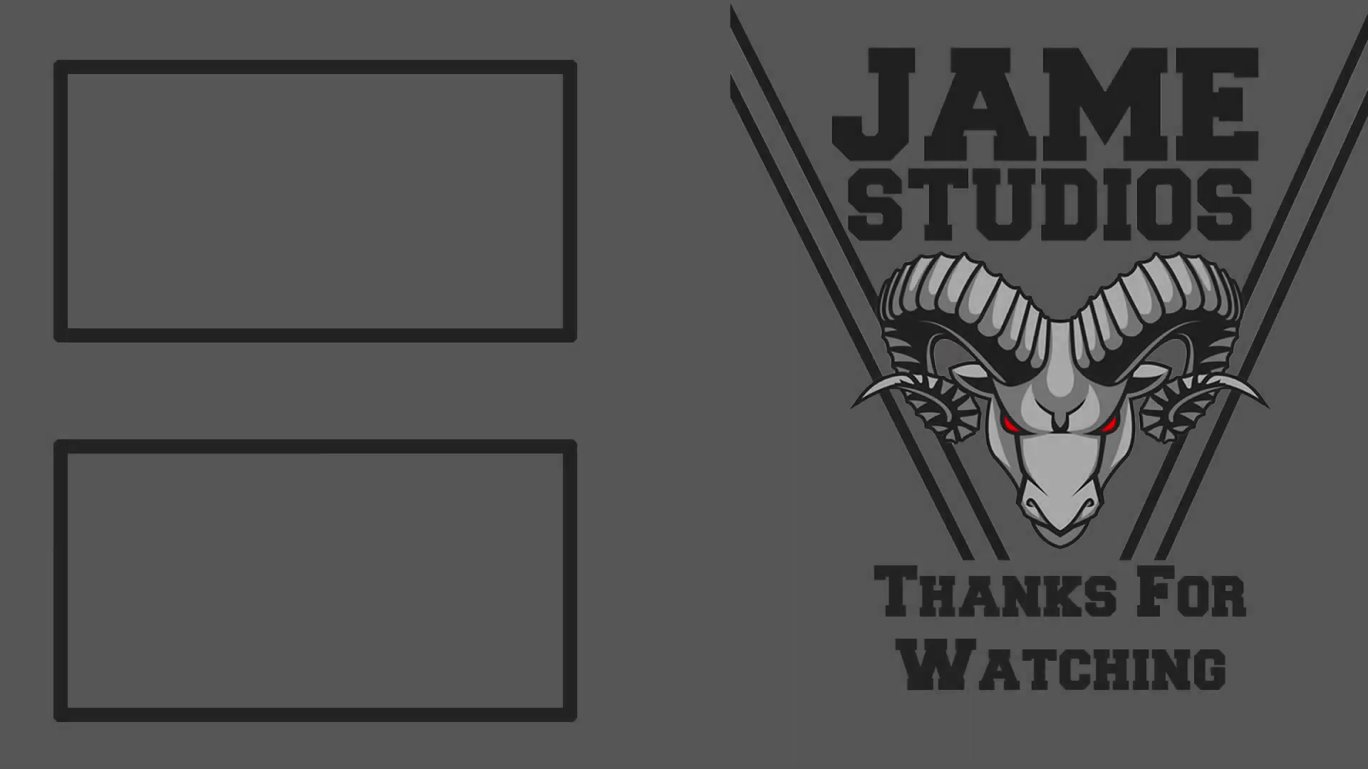